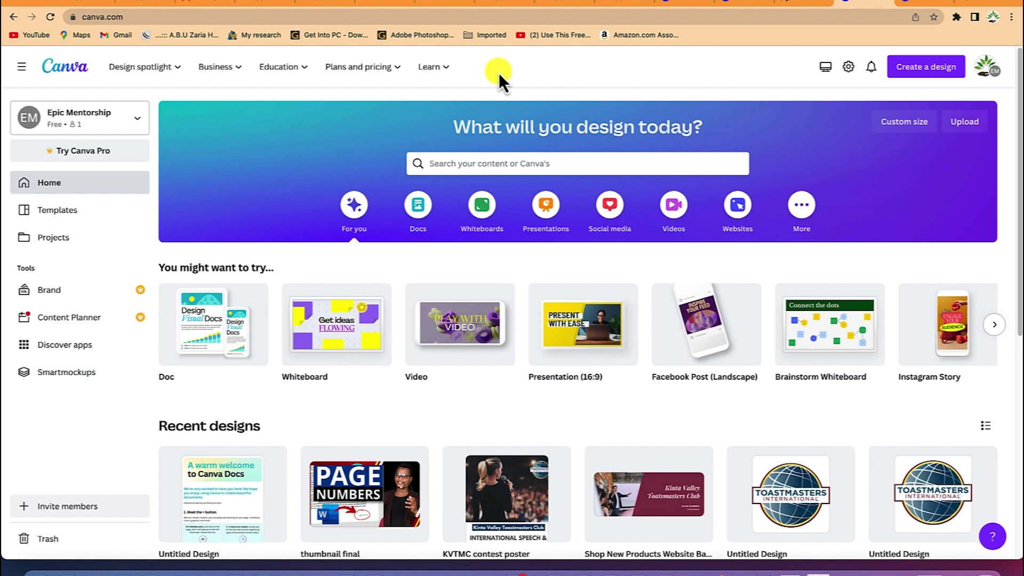
Create a new blank Doc from the Docs category on the Canva home page.
{"action": "left_click", "coordinate": [197, 14]}
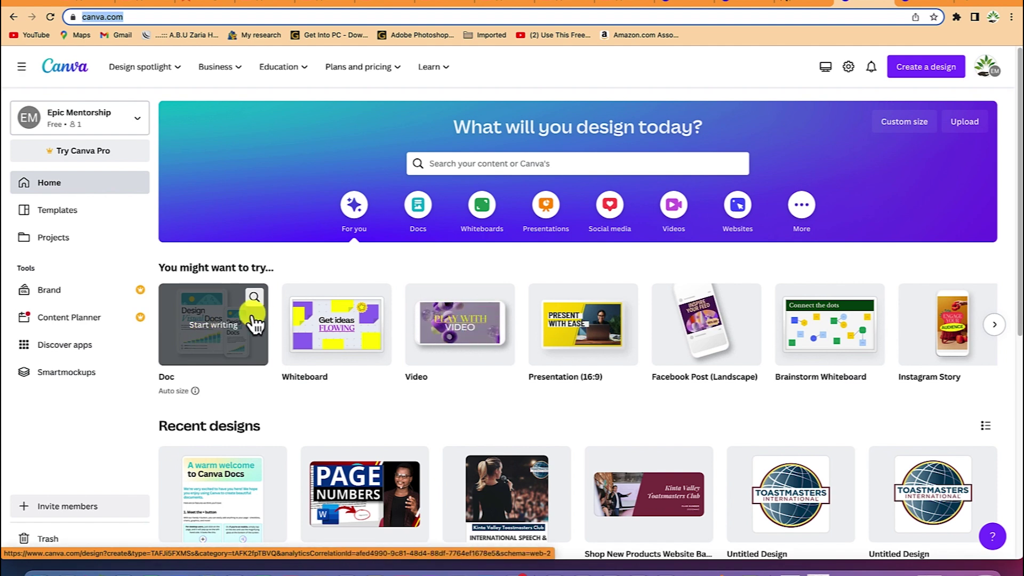
{"action": "left_click", "coordinate": [418, 216]}
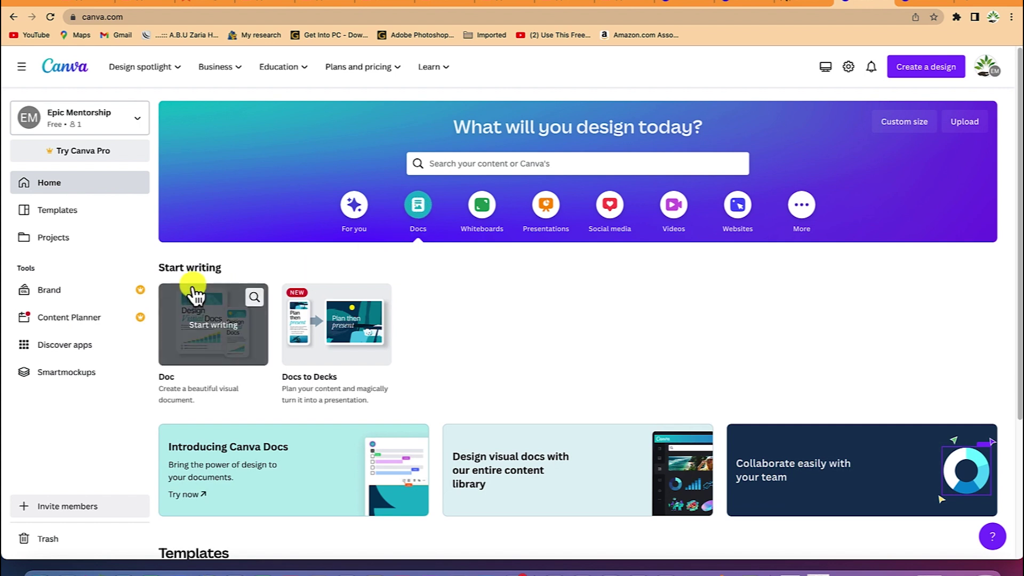
{"action": "left_click", "coordinate": [210, 323]}
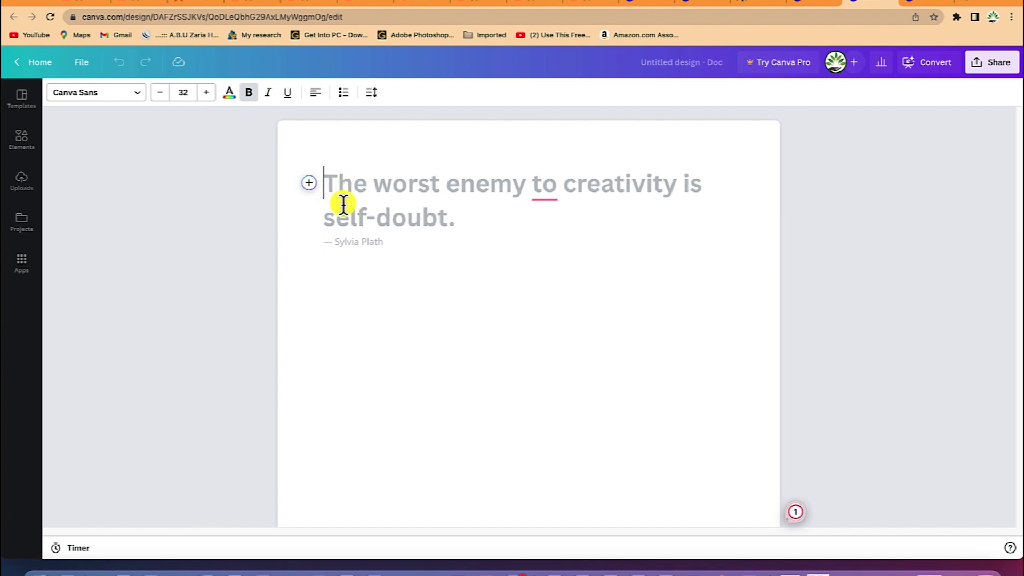
Type the title 'Learning about Canva Doc' and add the Subheading 'How to add Texts and format text' below it.
{"action": "type", "text": "Learning about"}
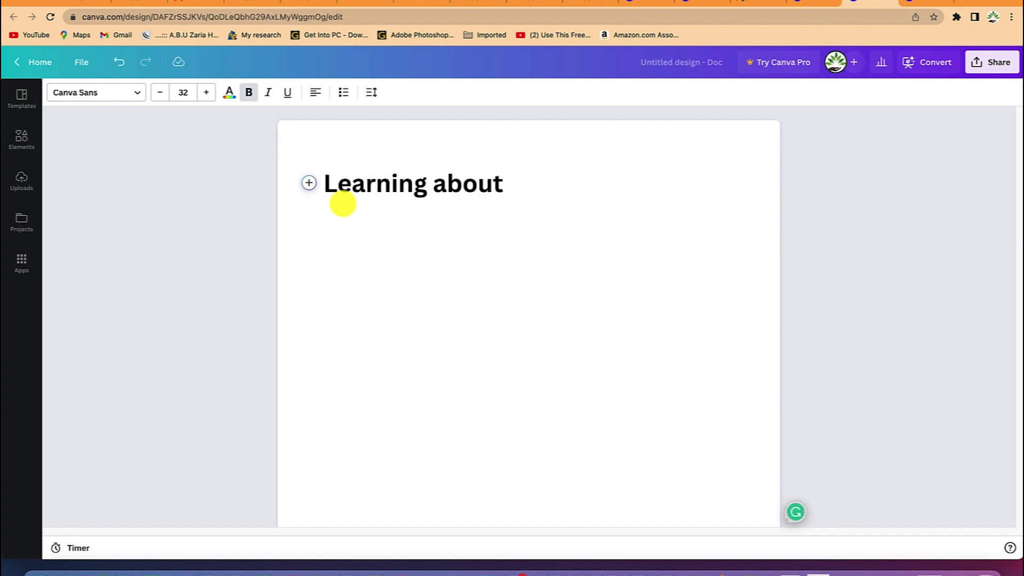
{"action": "type", "text": " Canva Doc"}
{"action": "key", "text": "Return"}
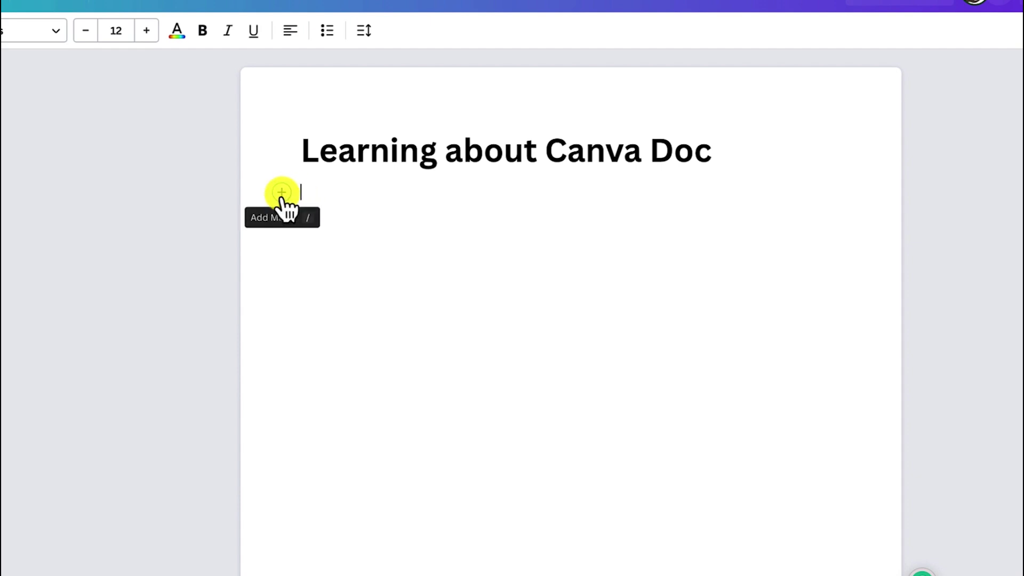
{"action": "left_click", "coordinate": [284, 198]}
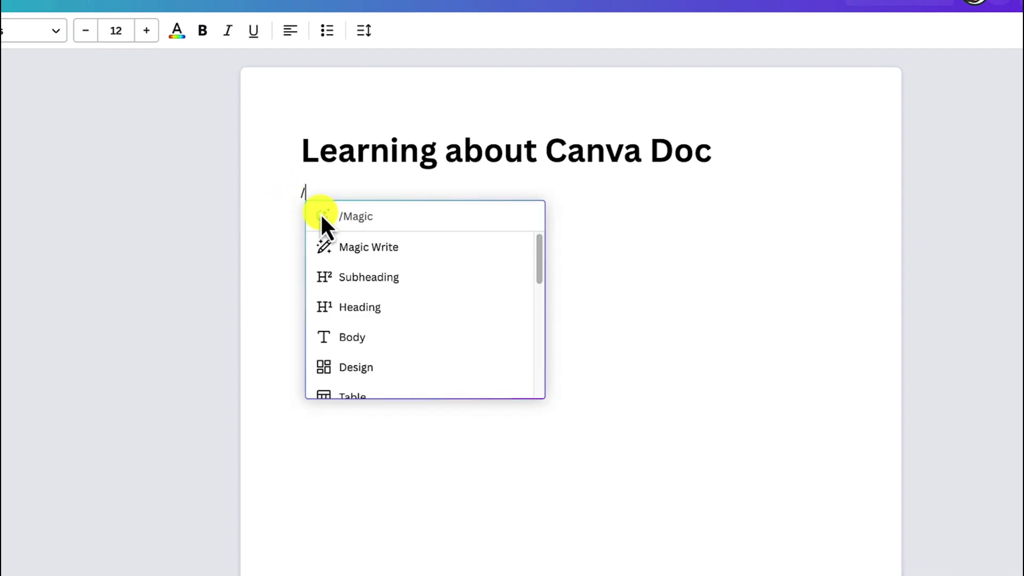
{"action": "scroll", "coordinate": [380, 277], "scroll_direction": "down", "scroll_amount": 2}
{"action": "scroll", "coordinate": [380, 298], "scroll_direction": "up", "scroll_amount": 2}
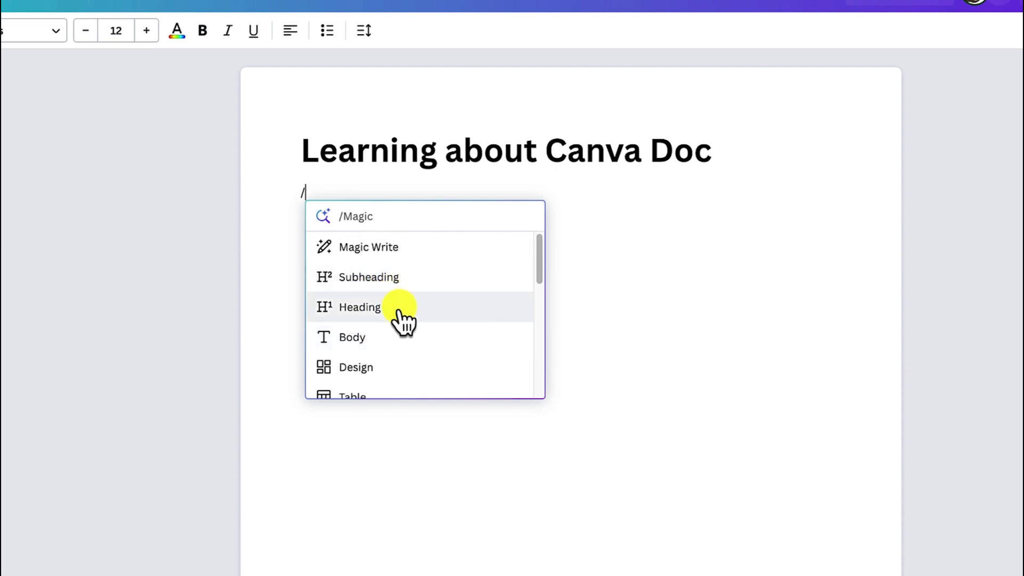
{"action": "left_click", "coordinate": [395, 281]}
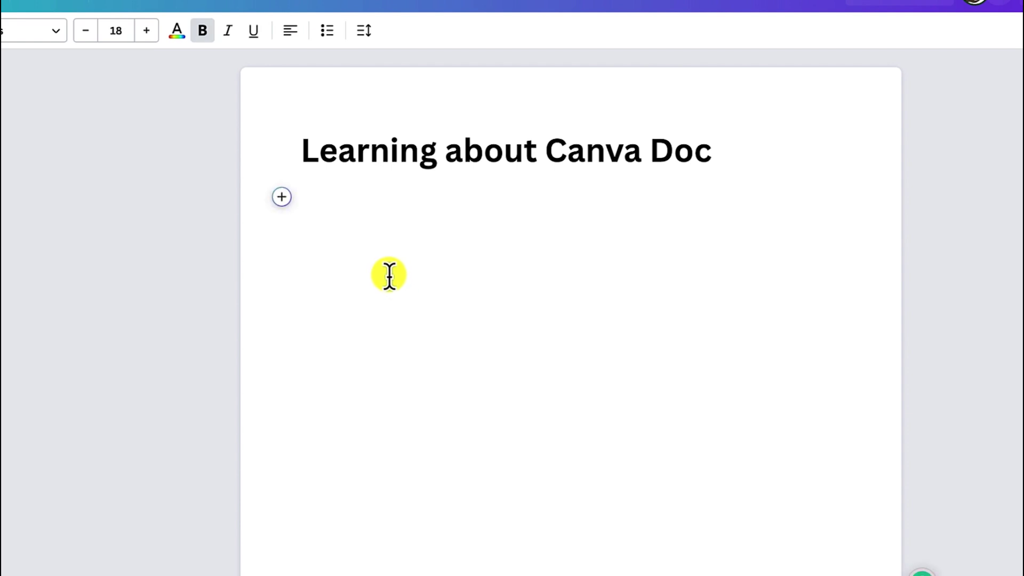
{"action": "type", "text": "How to add Text"}
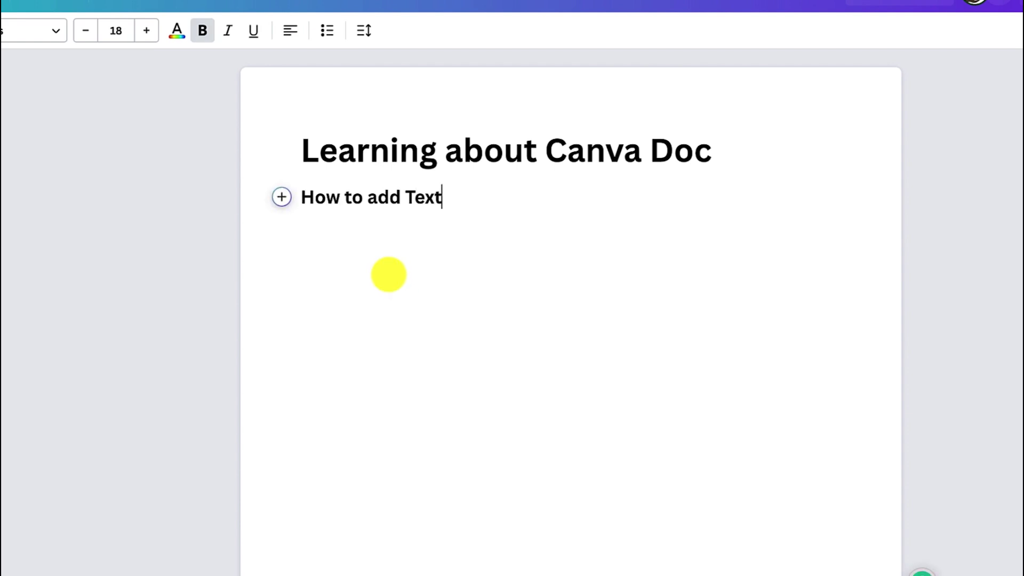
{"action": "type", "text": "s and format text"}
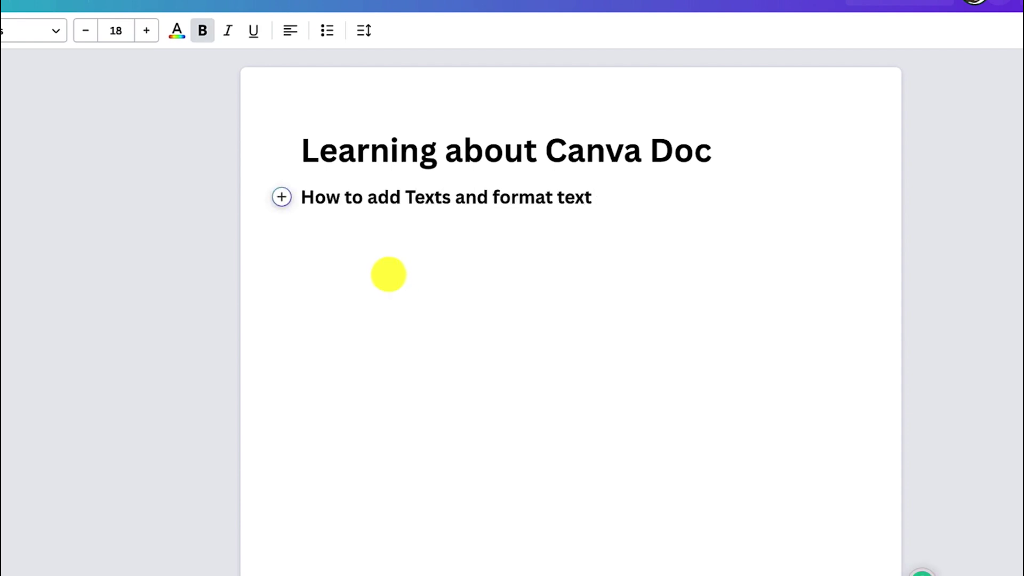
{"action": "key", "text": "Return"}
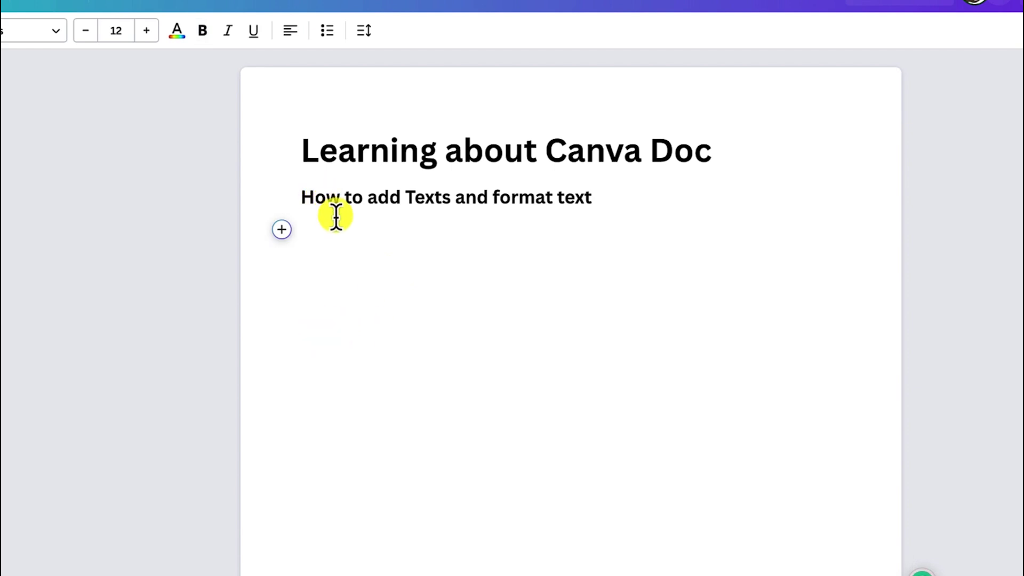
Add a Body block below the subheading and paste in the copied Notion paragraphs.
{"action": "left_click", "coordinate": [283, 230]}
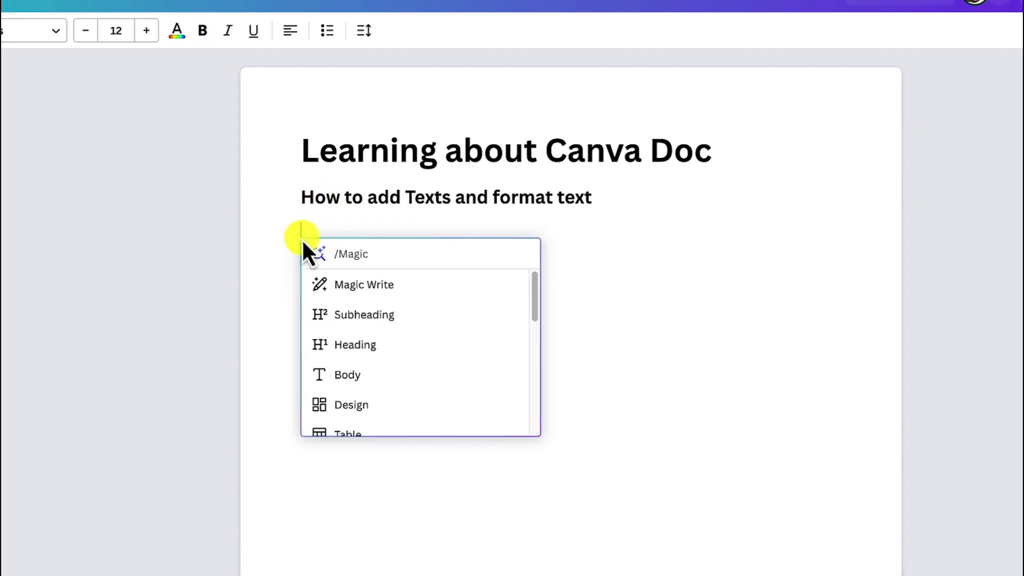
{"action": "left_click", "coordinate": [381, 375]}
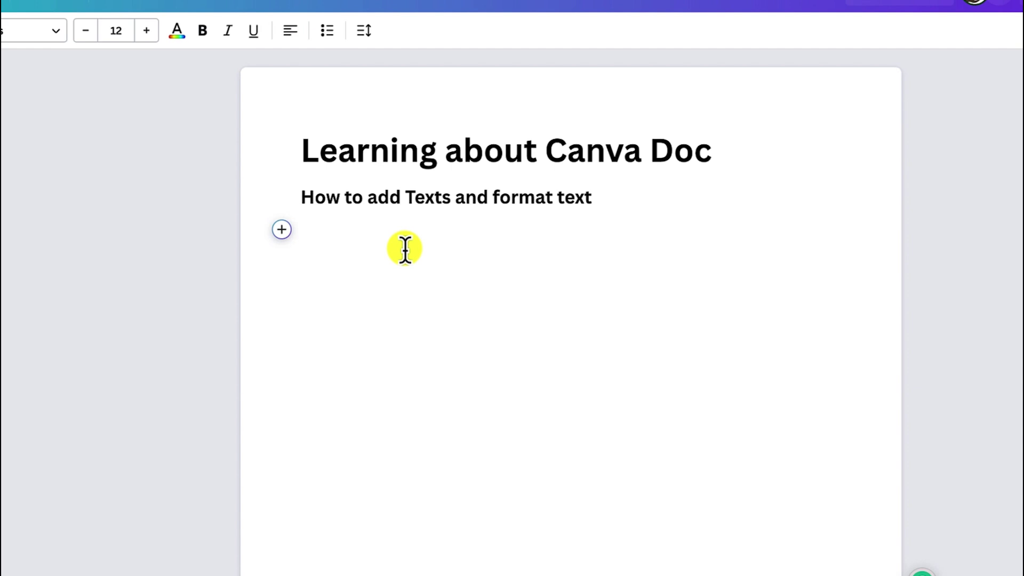
{"action": "type", "text": "Notion is a productivity and note-taking web application offering many organizational tools including task management, project tracking, to-do lists, bookmarking, and more. Additional offline features are offered by desktop and mobile applications available for Windows, macOS.  The platform is designed to help members of companies or organizations coordinate deadlines, objectives, and assignments for greater efficiency and productivity.  We start with the basics of how to download and access the software both on the web and on desktop, create a page and how to insert blocks, and then advance to databases and collaborating with others.  By the end of this video, you'd have a solid understanding of how to use Notion."}
{"action": "scroll", "coordinate": [451, 350], "scroll_direction": "up", "scroll_amount": 3}
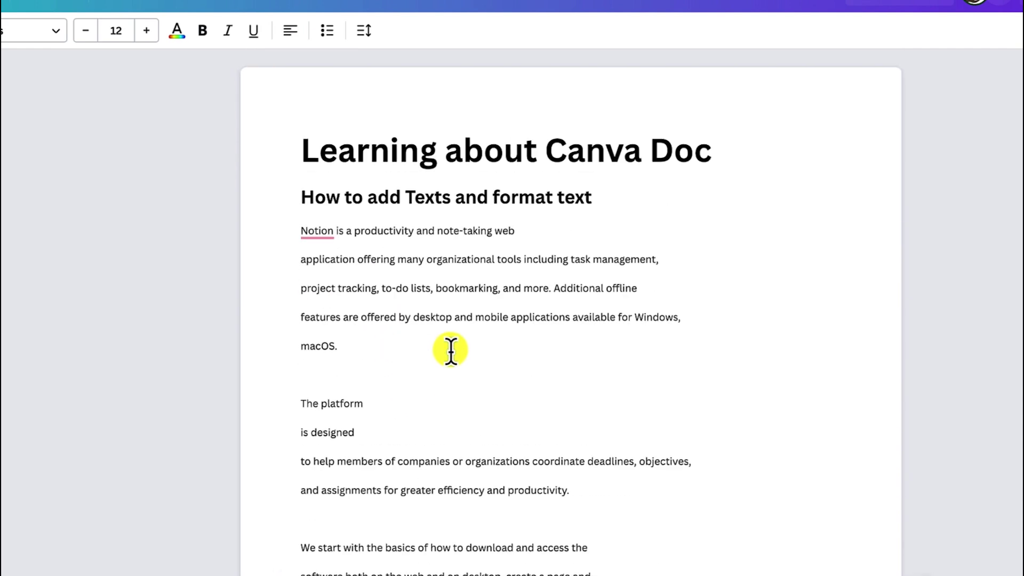
{"action": "scroll", "coordinate": [451, 349], "scroll_direction": "down", "scroll_amount": 4}
{"action": "scroll", "coordinate": [450, 349], "scroll_direction": "up", "scroll_amount": 4}
{"action": "left_click", "coordinate": [301, 380]}
{"action": "left_click", "coordinate": [356, 197]}
{"action": "left_click", "coordinate": [352, 230]}
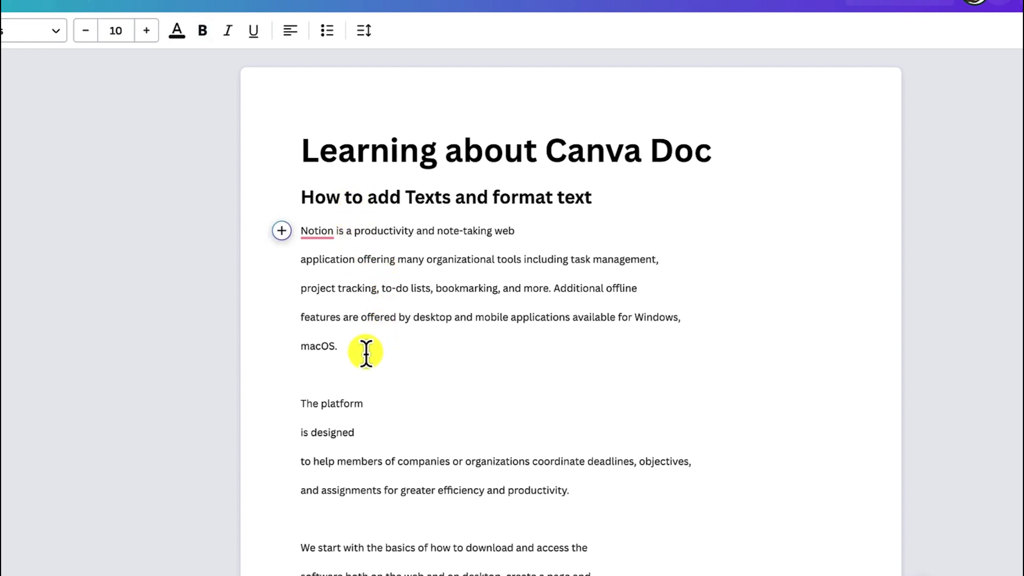
Set the first Notion paragraph's font to Montserrat at size 12.
{"action": "left_click_drag", "start_coordinate": [361, 344], "coordinate": [304, 231]}
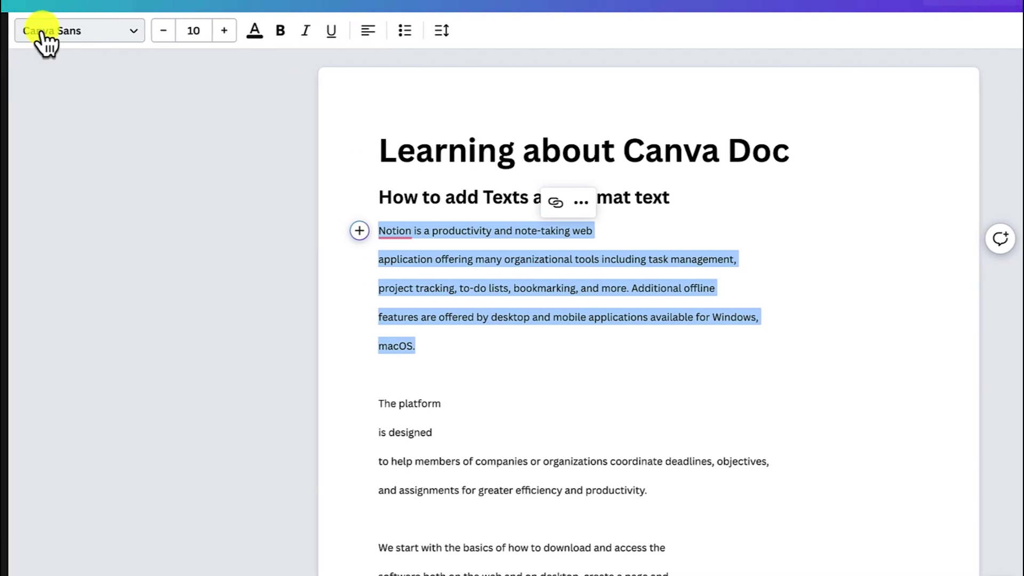
{"action": "left_click", "coordinate": [126, 32]}
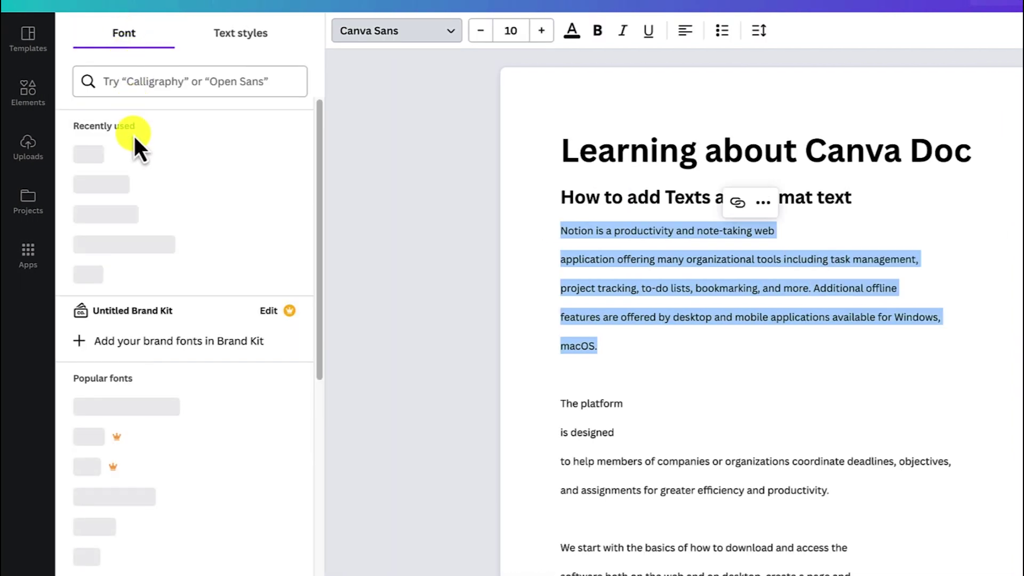
{"action": "left_click", "coordinate": [141, 216]}
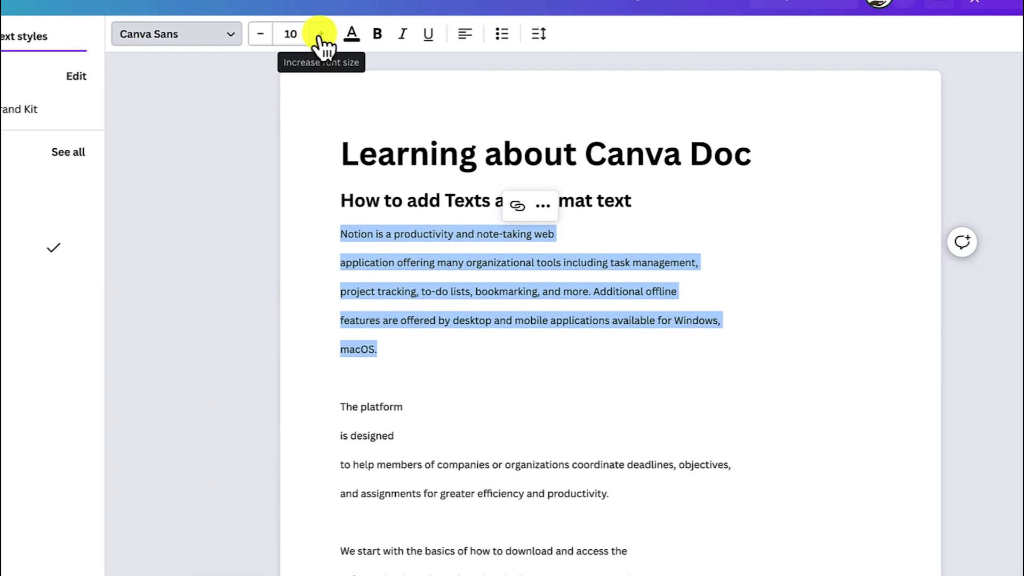
{"action": "left_click", "coordinate": [510, 56]}
{"action": "left_click", "coordinate": [511, 55]}
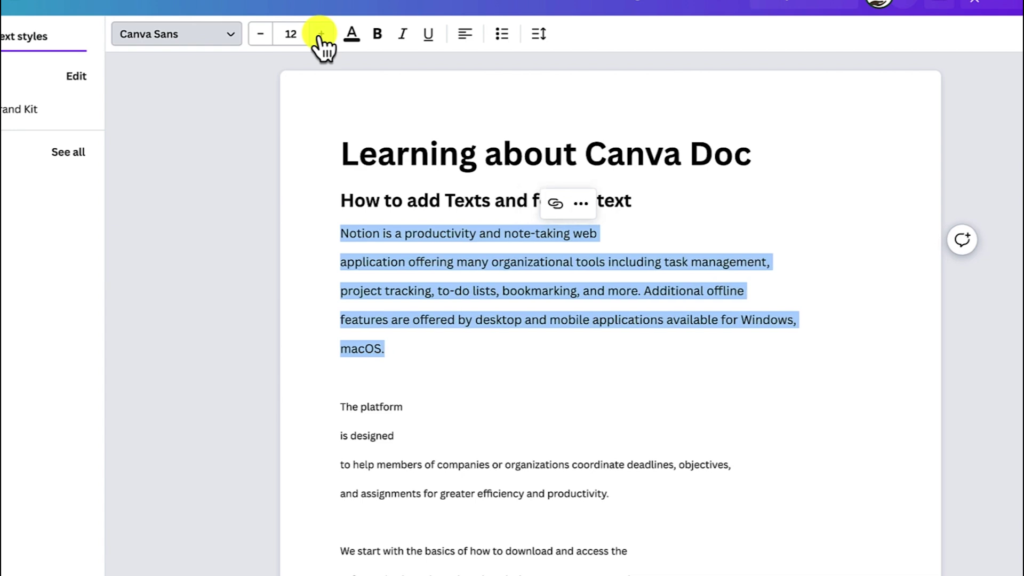
{"action": "left_click", "coordinate": [320, 35]}
{"action": "left_click", "coordinate": [320, 35]}
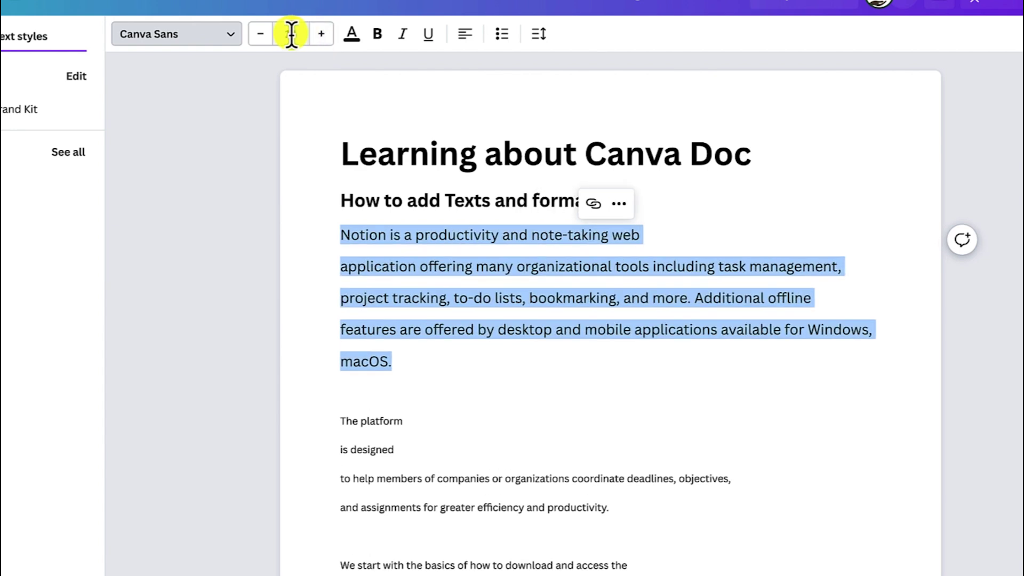
{"action": "left_click", "coordinate": [261, 35]}
{"action": "left_click", "coordinate": [261, 36]}
Colour the paragraph navy blue and make it bold, italic and underlined.
{"action": "left_click", "coordinate": [352, 36]}
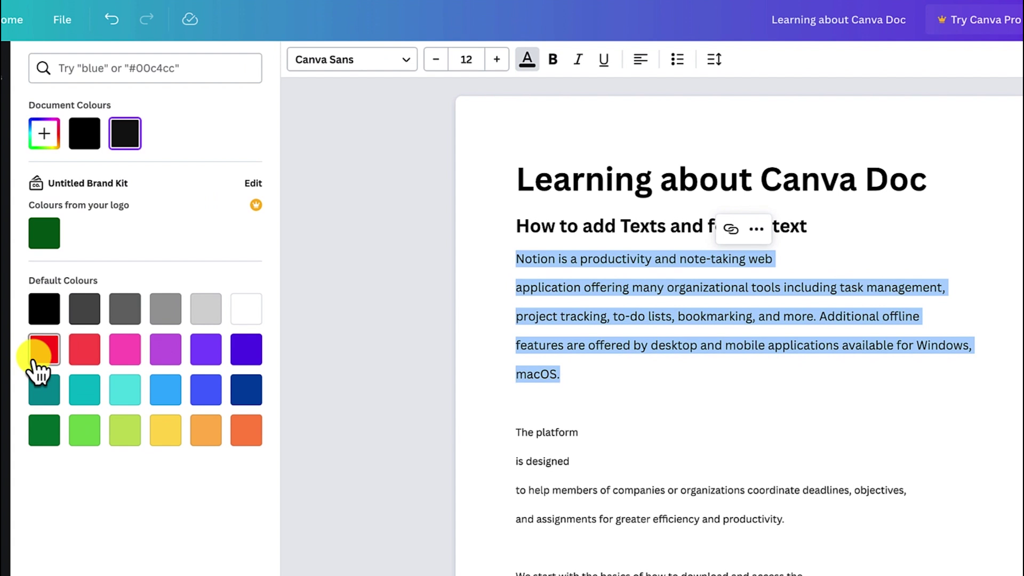
{"action": "left_click", "coordinate": [44, 350]}
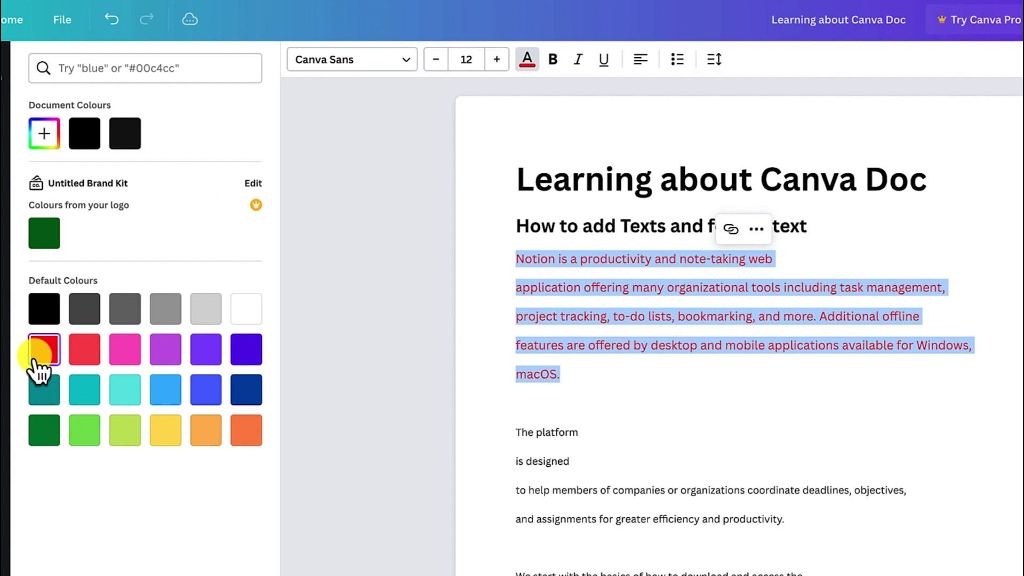
{"action": "left_click", "coordinate": [139, 311]}
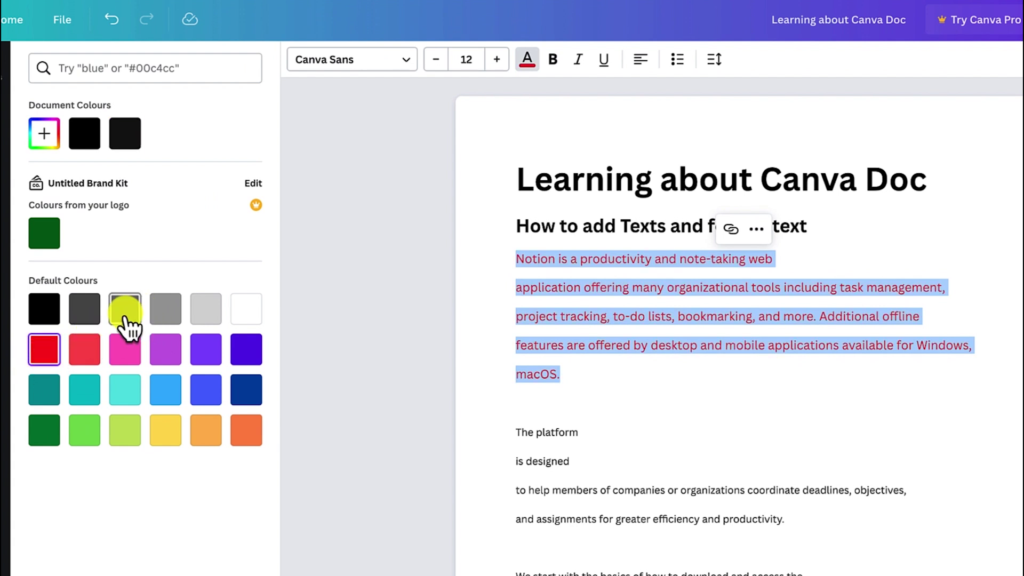
{"action": "left_click", "coordinate": [95, 318]}
{"action": "left_click", "coordinate": [239, 395]}
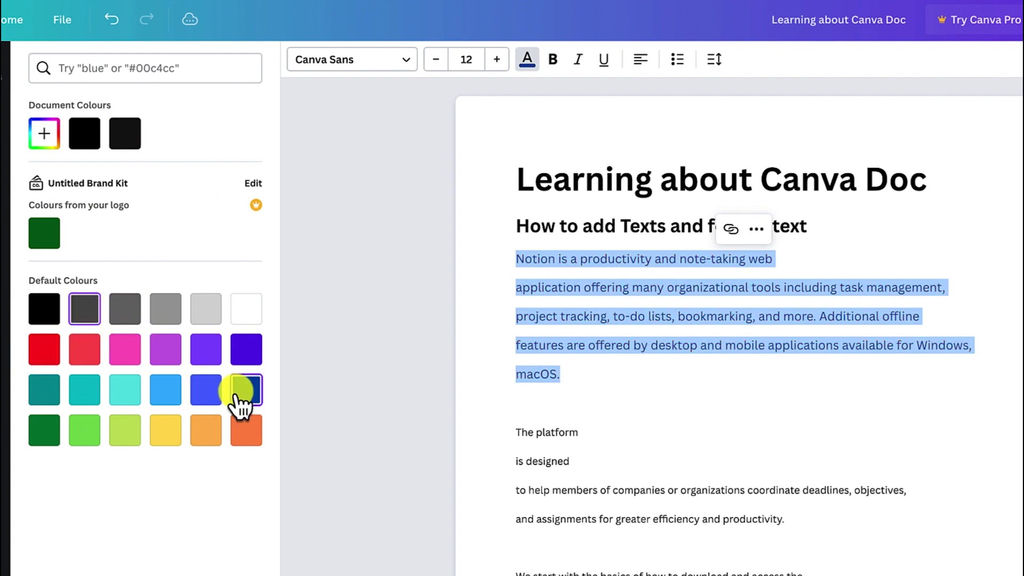
{"action": "left_click", "coordinate": [553, 60]}
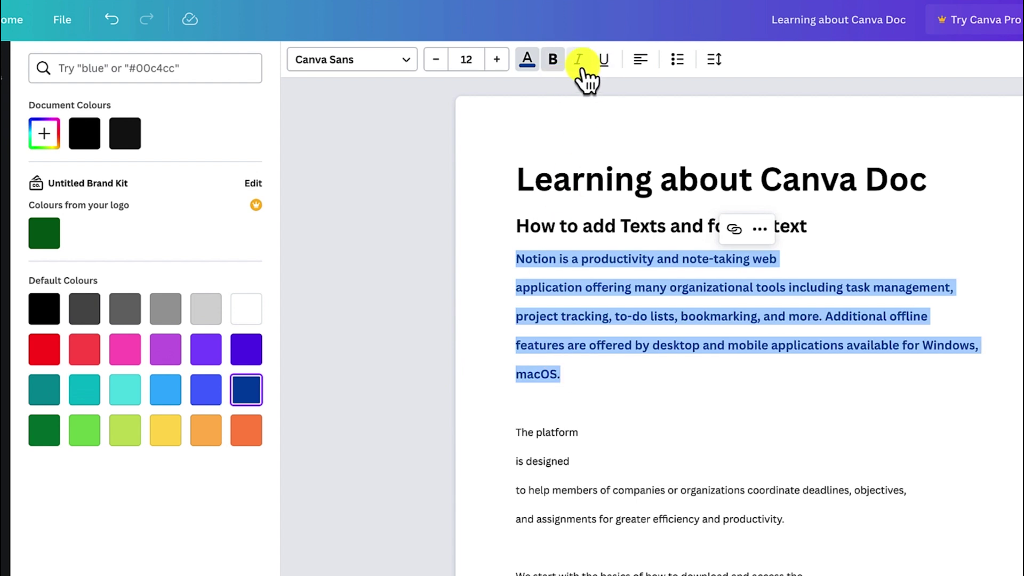
{"action": "left_click", "coordinate": [578, 60]}
{"action": "left_click", "coordinate": [603, 62]}
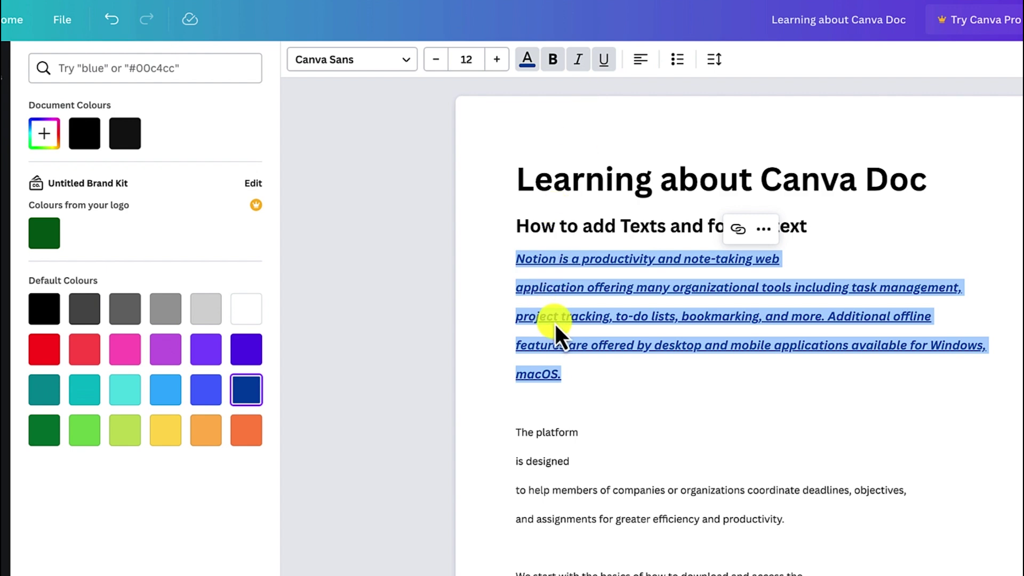
Centre-align the Notion paragraph on the page.
{"action": "left_click", "coordinate": [639, 60]}
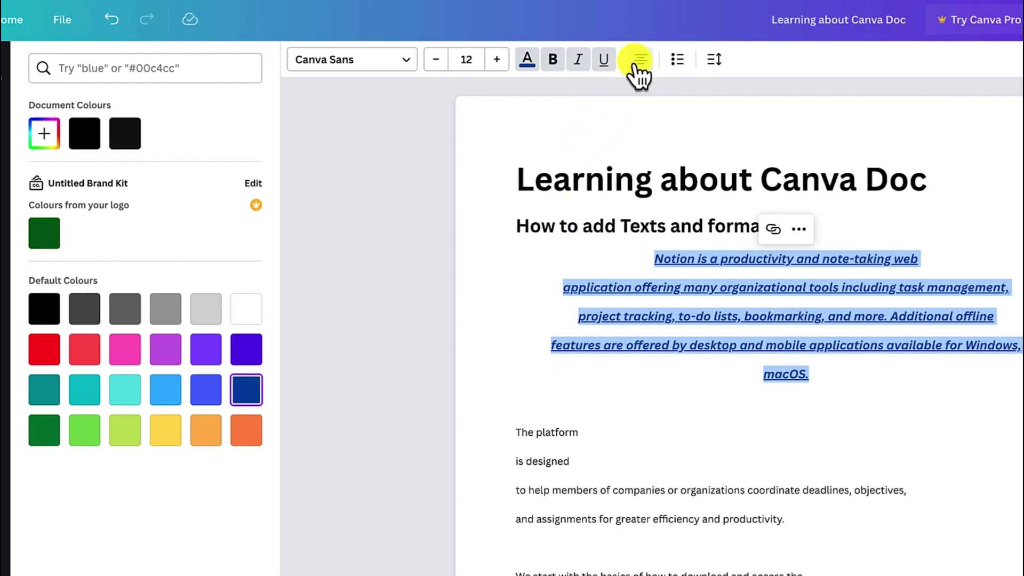
{"action": "left_click", "coordinate": [623, 60]}
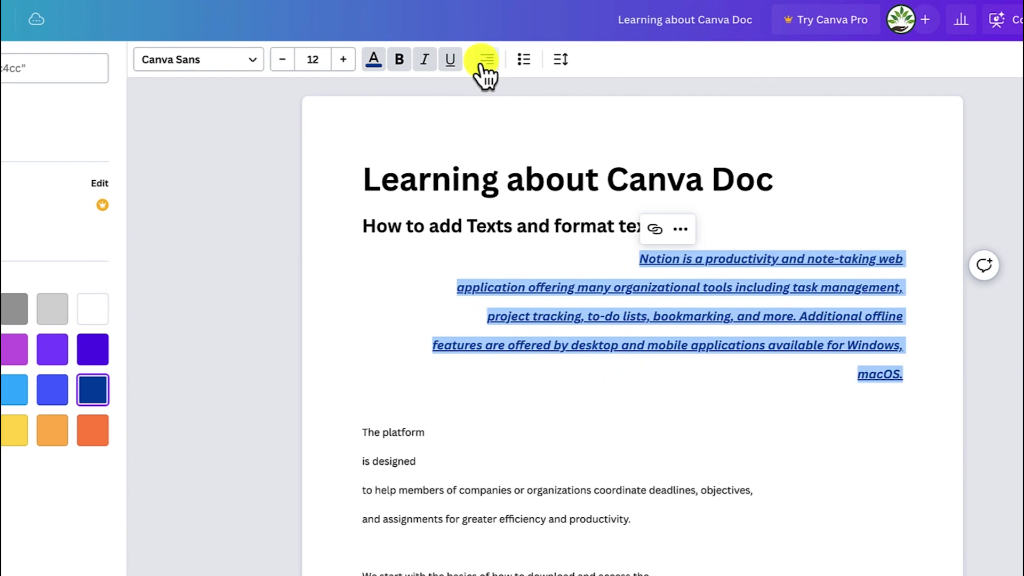
{"action": "left_click", "coordinate": [483, 62]}
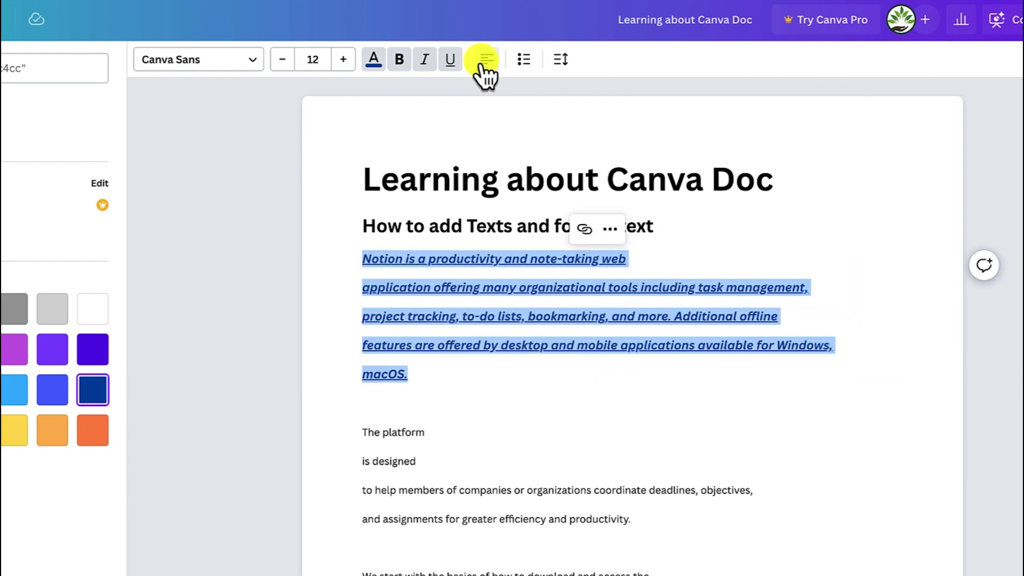
{"action": "left_click", "coordinate": [482, 61]}
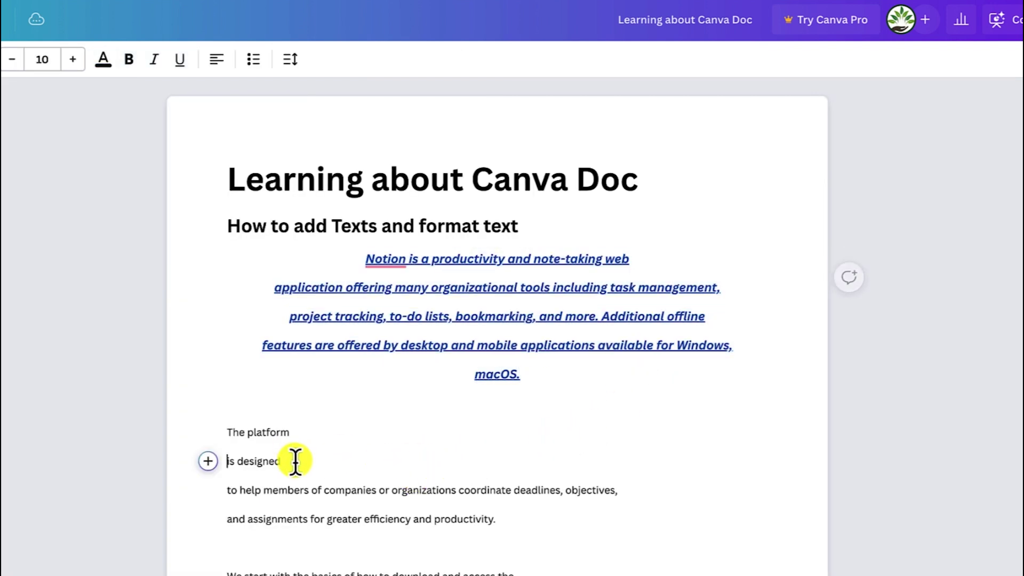
{"action": "left_click_drag", "start_coordinate": [297, 459], "coordinate": [214, 421]}
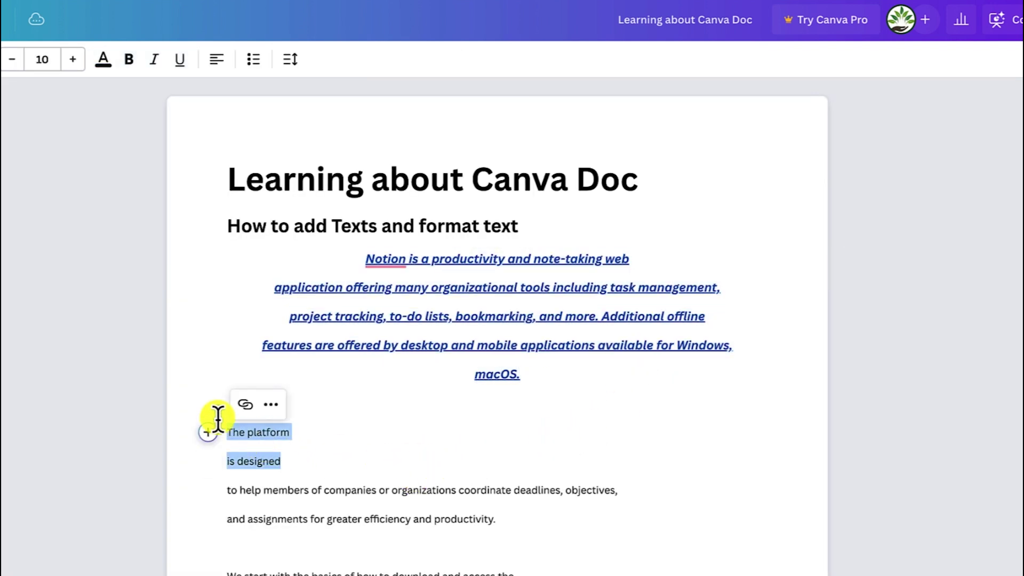
Make 'The platform' and 'is designed' a bulleted list indented four levels deeper.
{"action": "left_click", "coordinate": [253, 61]}
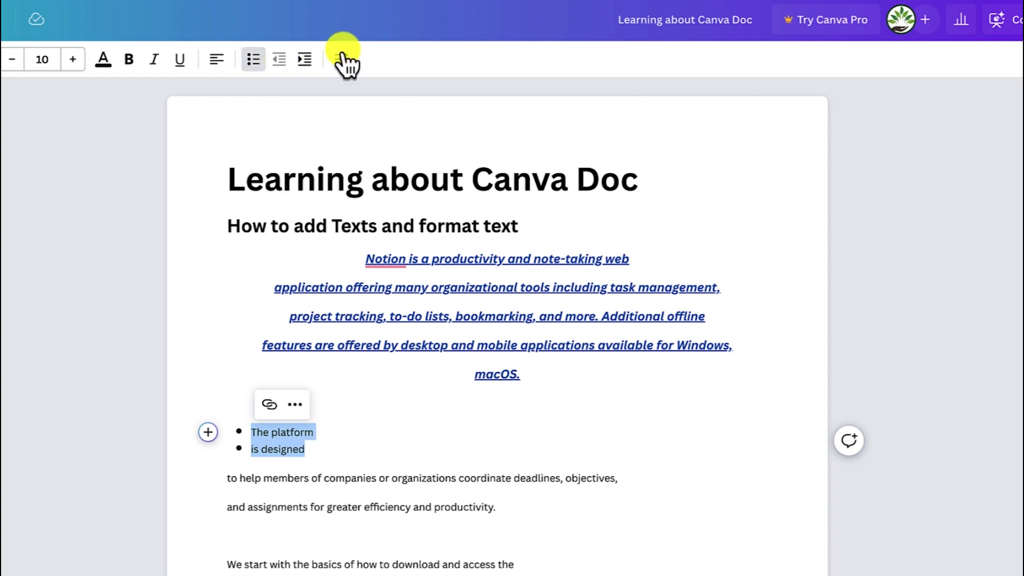
{"action": "left_click", "coordinate": [305, 59]}
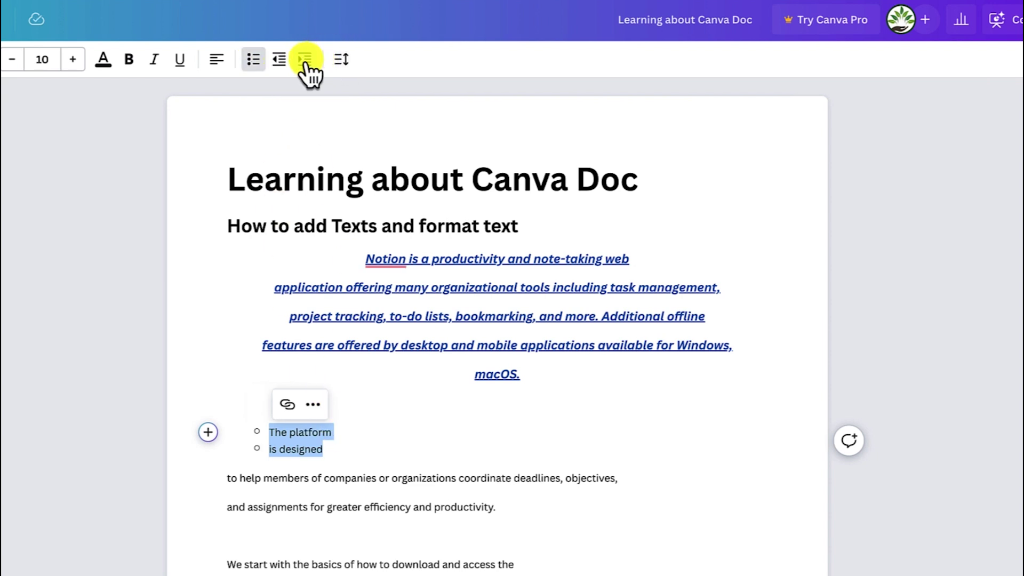
{"action": "left_click", "coordinate": [306, 61]}
{"action": "left_click", "coordinate": [305, 60]}
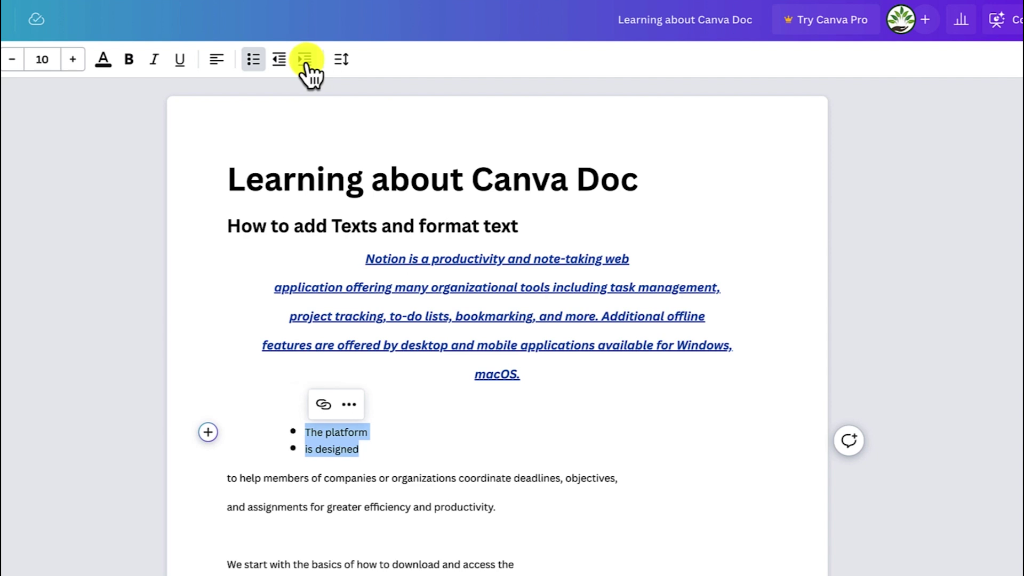
{"action": "left_click", "coordinate": [306, 61]}
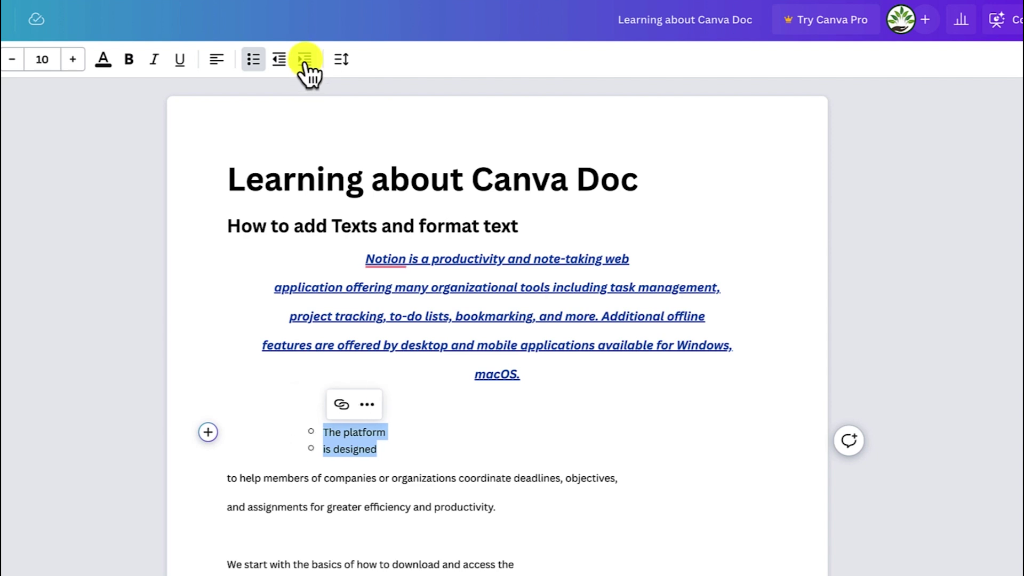
{"action": "left_click", "coordinate": [457, 352]}
{"action": "left_click_drag", "start_coordinate": [561, 398], "coordinate": [366, 240]}
Set the Notion paragraph's letter spacing to 40 and slightly loosen its line spacing.
{"action": "left_click", "coordinate": [290, 61]}
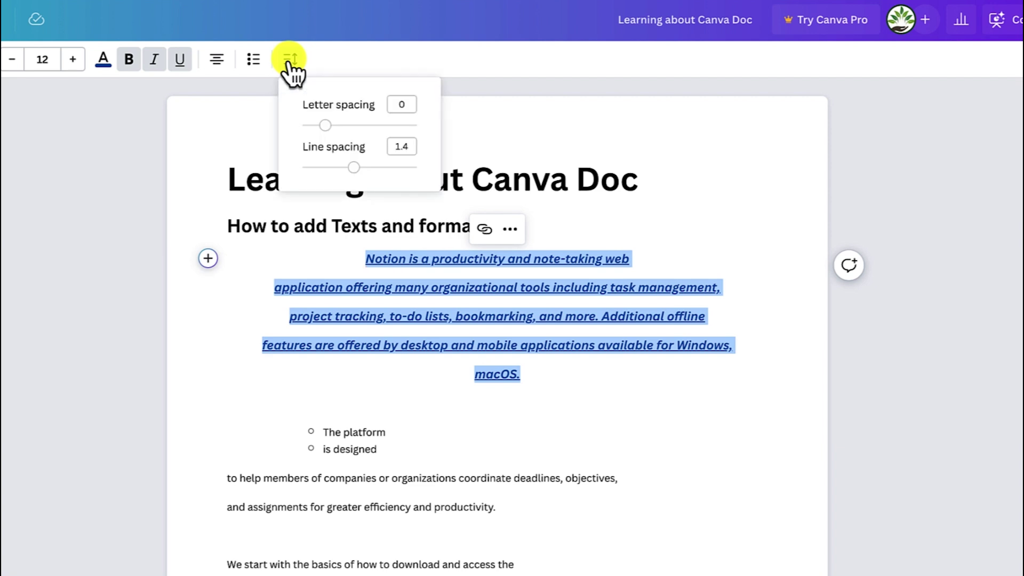
{"action": "left_click_drag", "start_coordinate": [322, 125], "coordinate": [313, 124]}
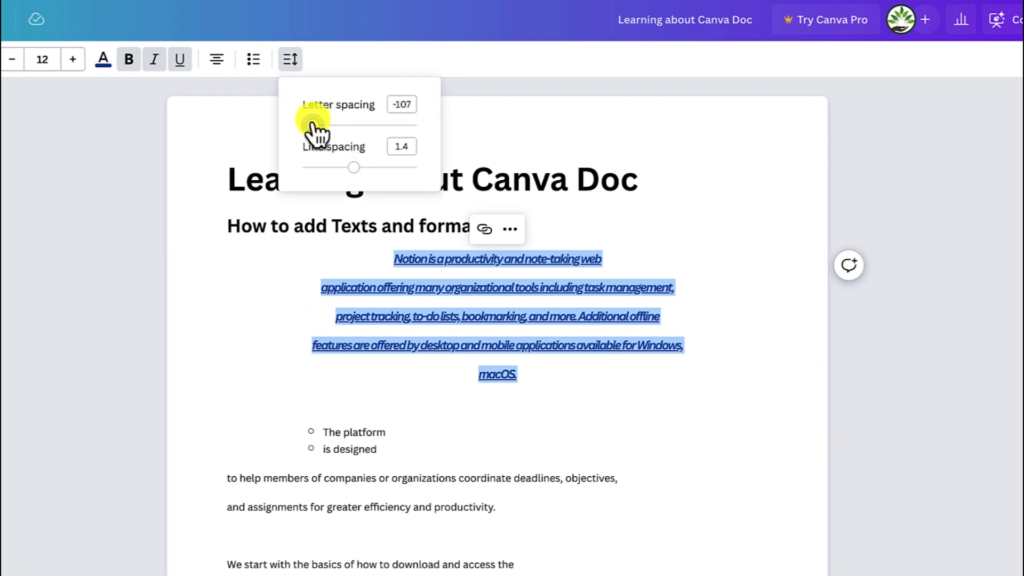
{"action": "left_click_drag", "start_coordinate": [313, 124], "coordinate": [330, 124]}
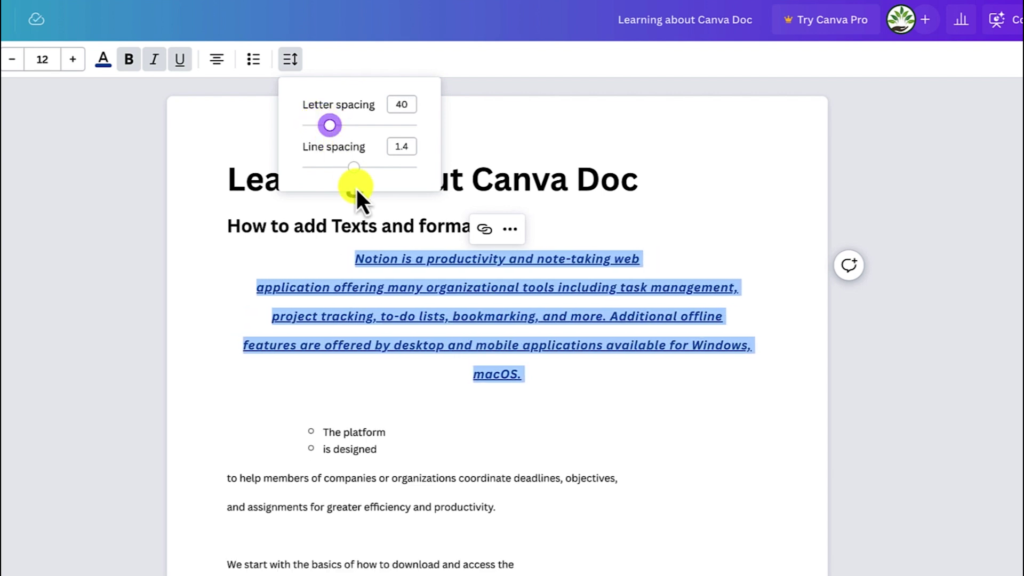
{"action": "left_click", "coordinate": [352, 167]}
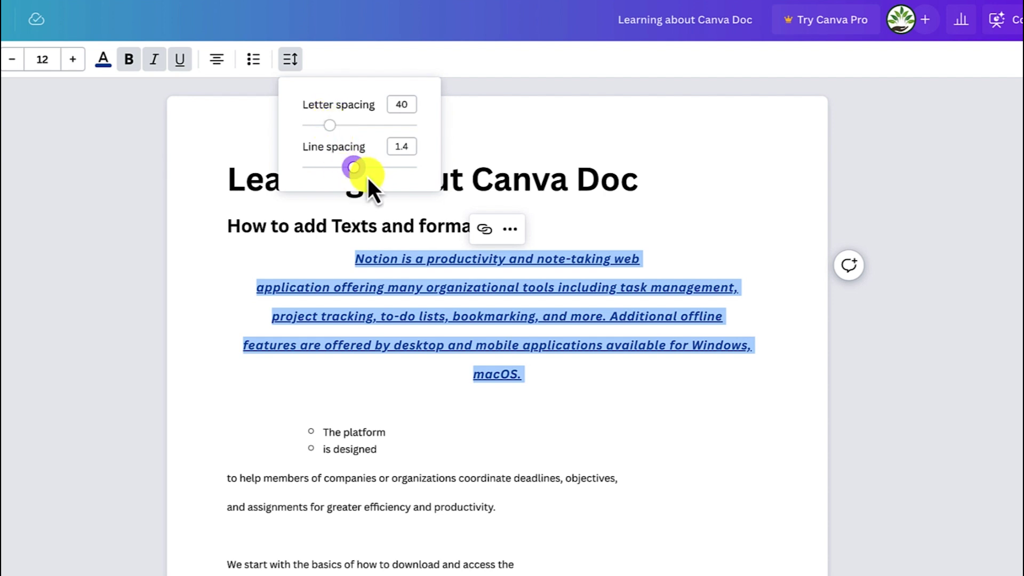
{"action": "mouse_move", "coordinate": [355, 168]}
{"action": "left_mouse_down"}
{"action": "mouse_move", "coordinate": [321, 168]}
{"action": "mouse_move", "coordinate": [376, 167]}
{"action": "mouse_move", "coordinate": [415, 184]}
{"action": "mouse_move", "coordinate": [365, 184]}
{"action": "left_mouse_up"}
{"action": "scroll", "coordinate": [431, 218], "scroll_direction": "down", "scroll_amount": 5}
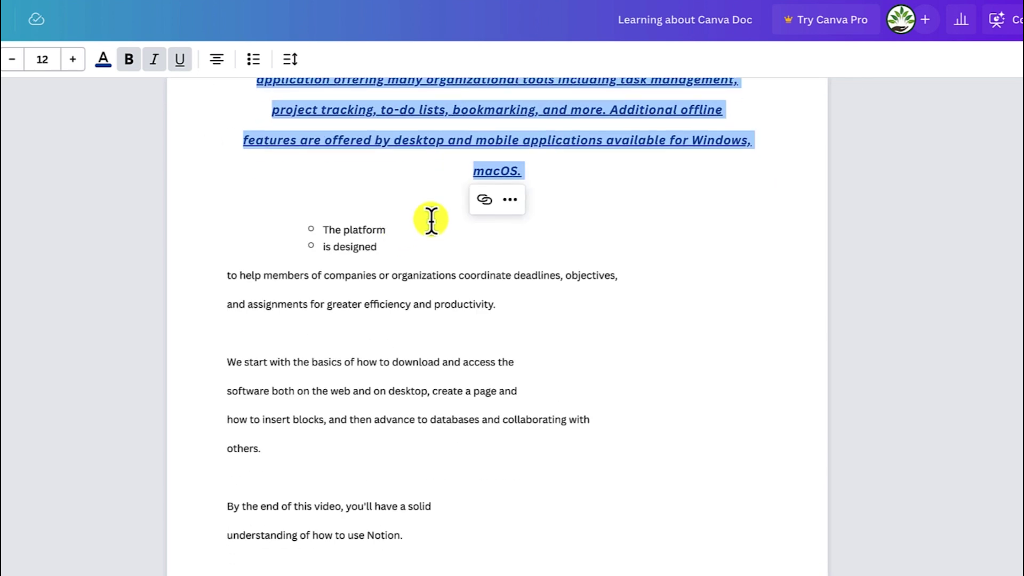
{"action": "scroll", "coordinate": [431, 219], "scroll_direction": "up", "scroll_amount": 4}
{"action": "left_click", "coordinate": [419, 309]}
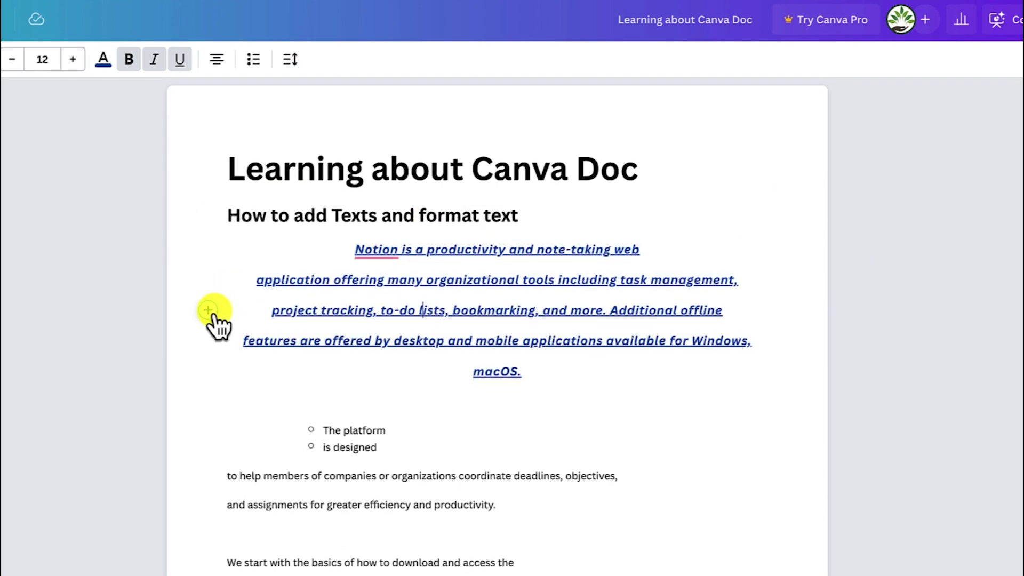
Add an empty line after the closing Notion paragraph.
{"action": "scroll", "coordinate": [462, 375], "scroll_direction": "down", "scroll_amount": 4}
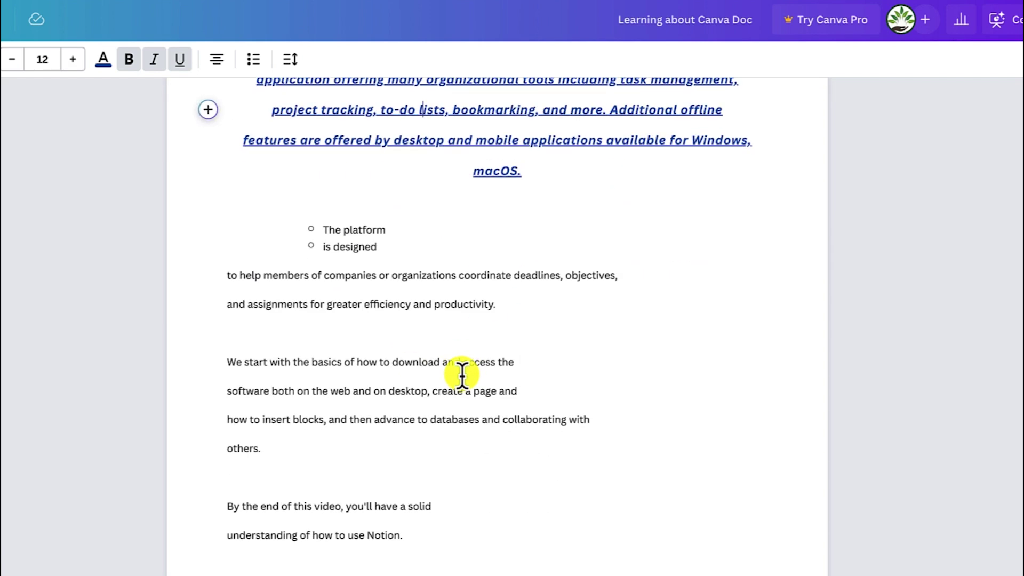
{"action": "left_click", "coordinate": [467, 555]}
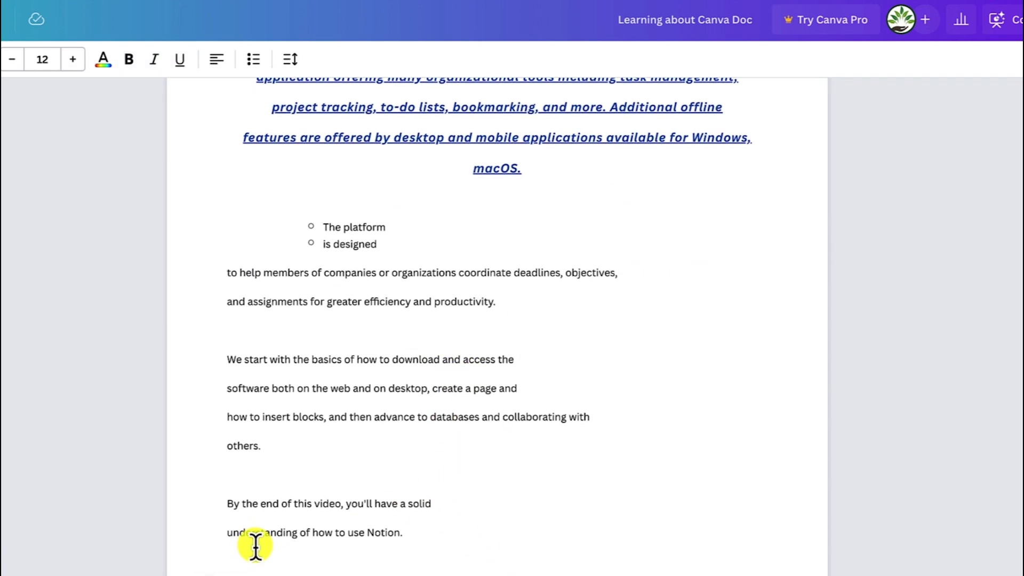
{"action": "key", "text": "Return"}
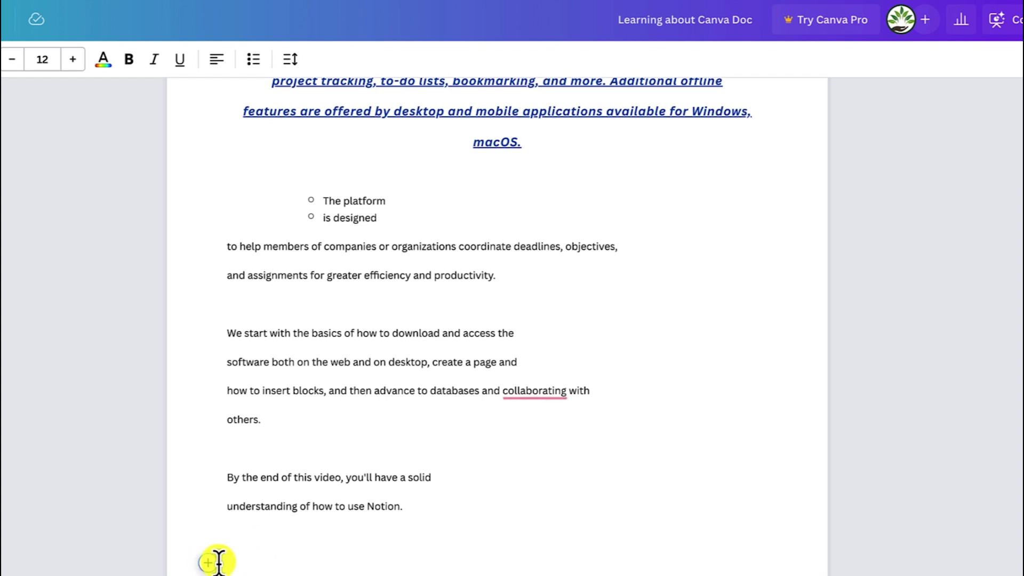
{"action": "left_click", "coordinate": [208, 564]}
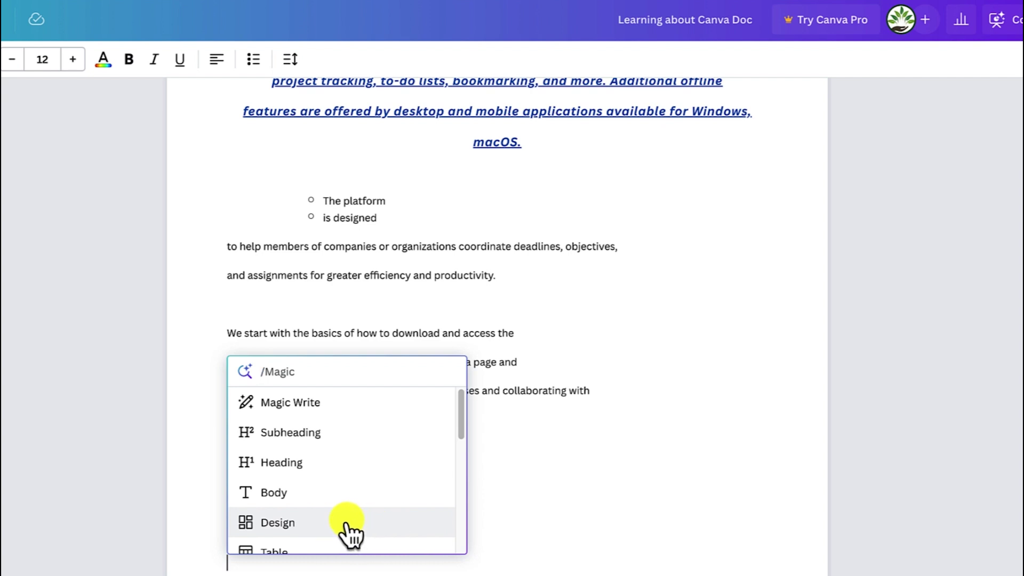
Apply the 'Starting your business' template to the new 2000 × 600 px design.
{"action": "key", "text": "Escape"}
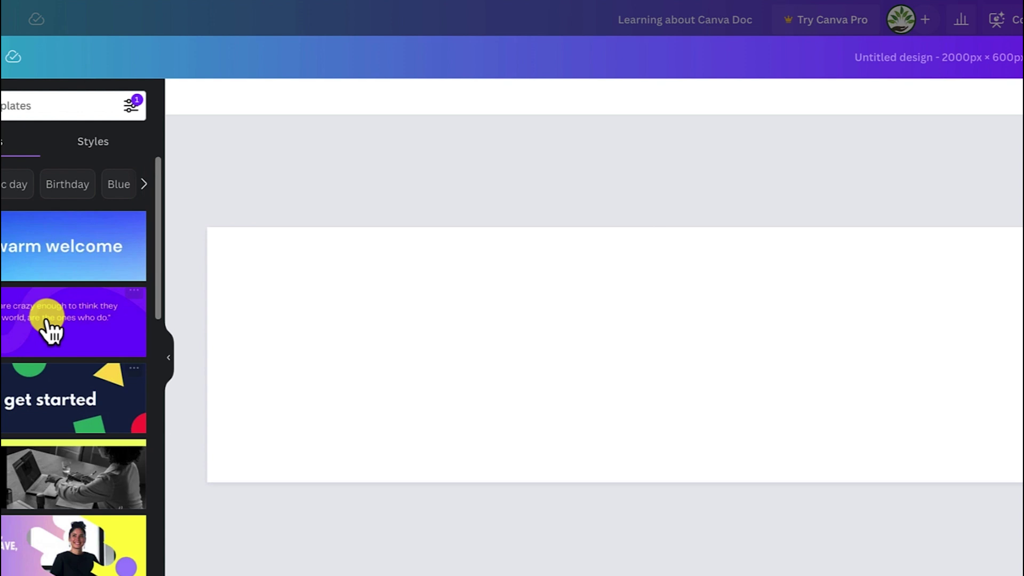
{"action": "scroll", "coordinate": [32, 459], "scroll_direction": "down", "scroll_amount": 2}
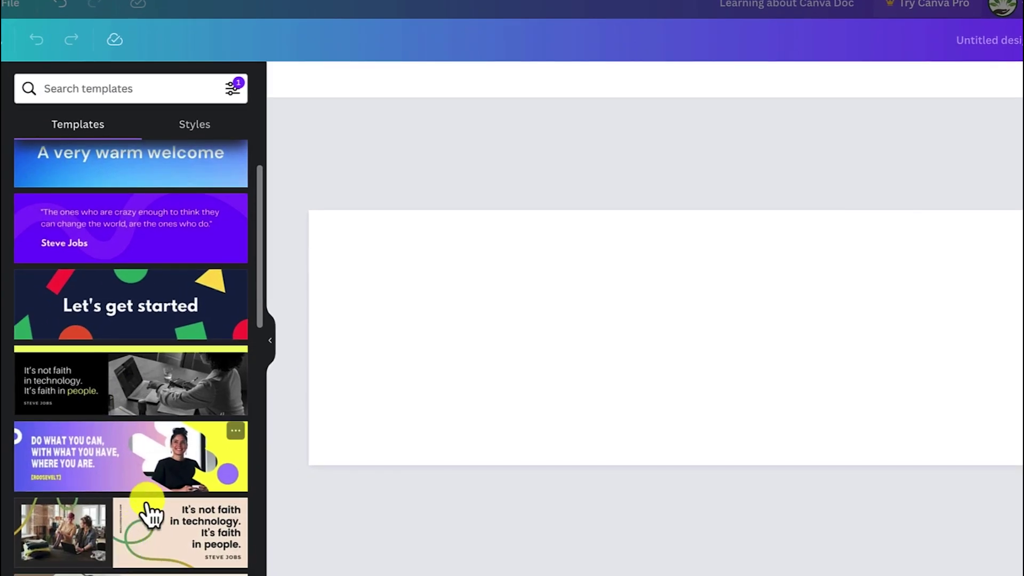
{"action": "scroll", "coordinate": [142, 535], "scroll_direction": "down", "scroll_amount": 3}
{"action": "left_click", "coordinate": [153, 411]}
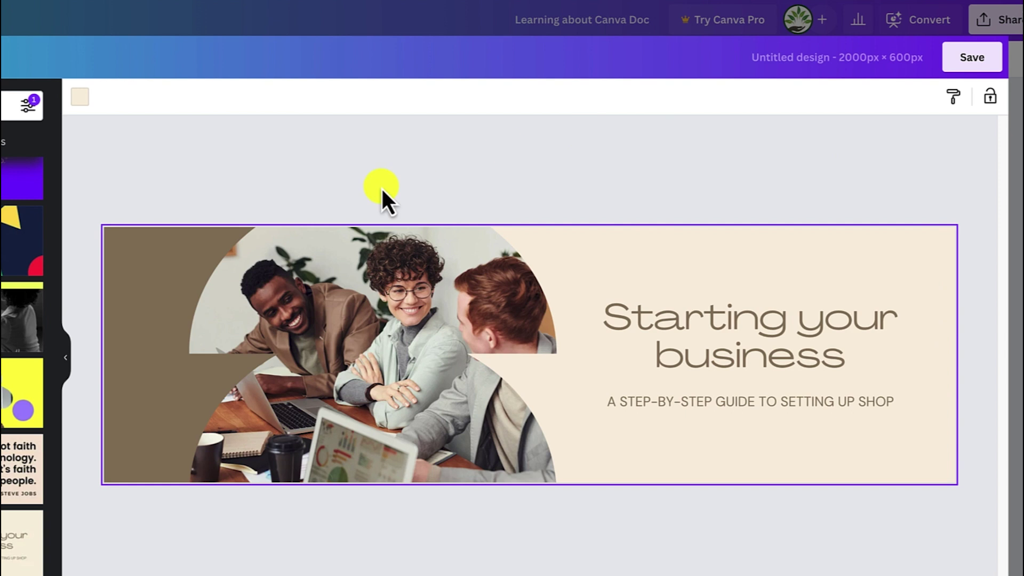
Recolour the banner's brown left block red.
{"action": "left_click", "coordinate": [469, 309]}
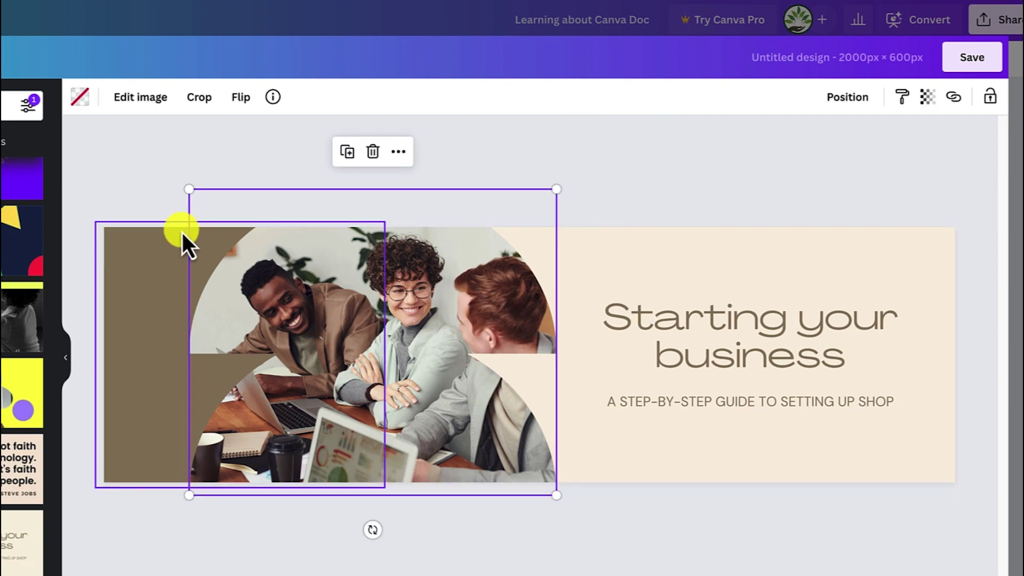
{"action": "left_click", "coordinate": [659, 328]}
{"action": "left_click", "coordinate": [536, 307]}
{"action": "left_click", "coordinate": [151, 346]}
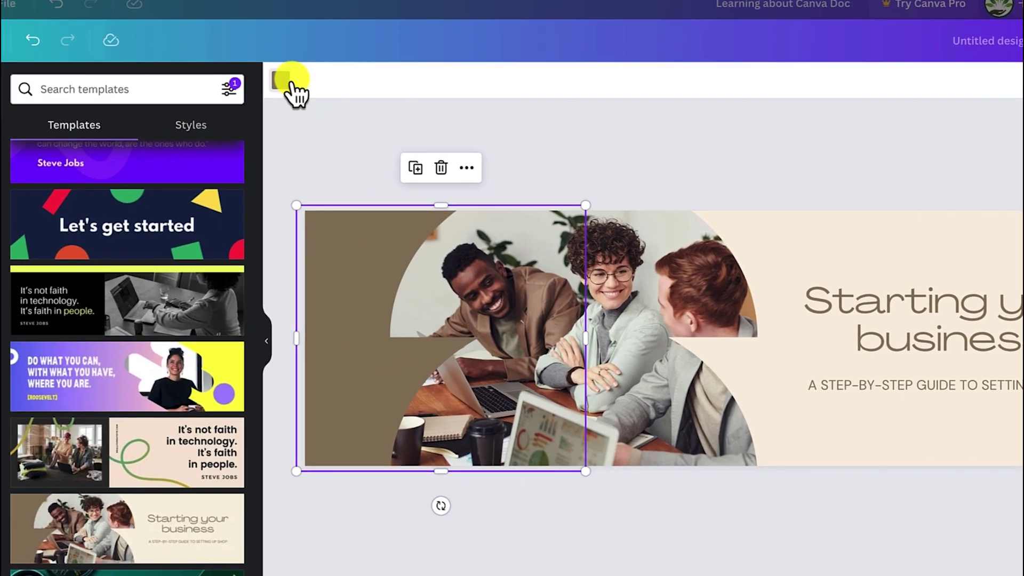
{"action": "left_click", "coordinate": [205, 85]}
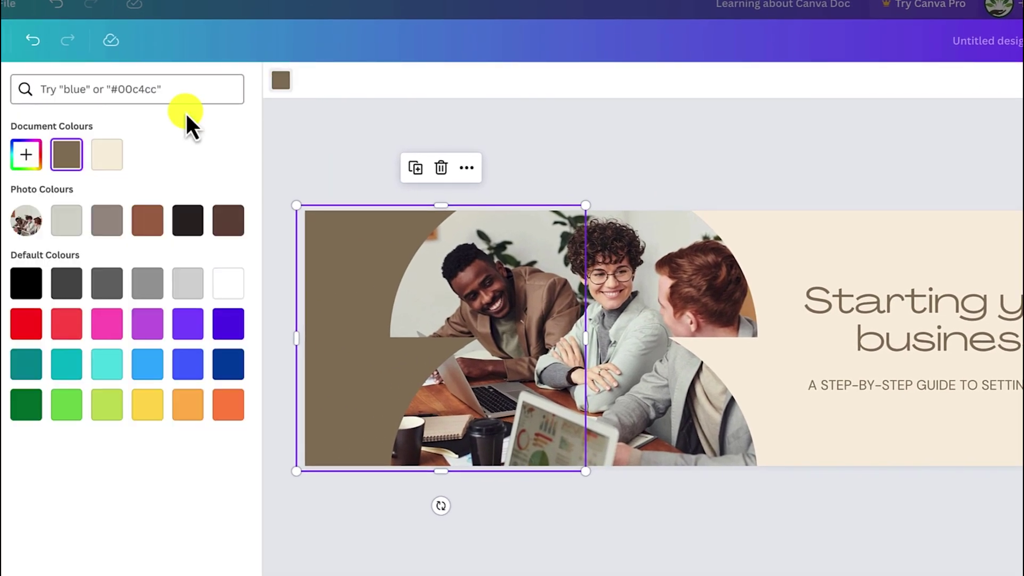
{"action": "left_click", "coordinate": [64, 292]}
{"action": "left_click", "coordinate": [76, 333]}
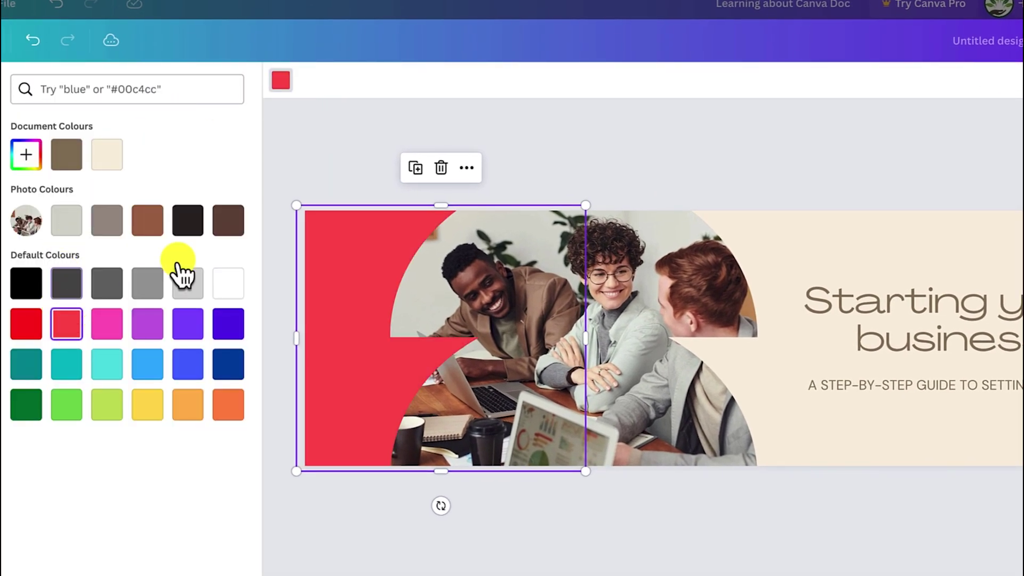
Crop the banner photo and confirm the new crop.
{"action": "left_click", "coordinate": [672, 330]}
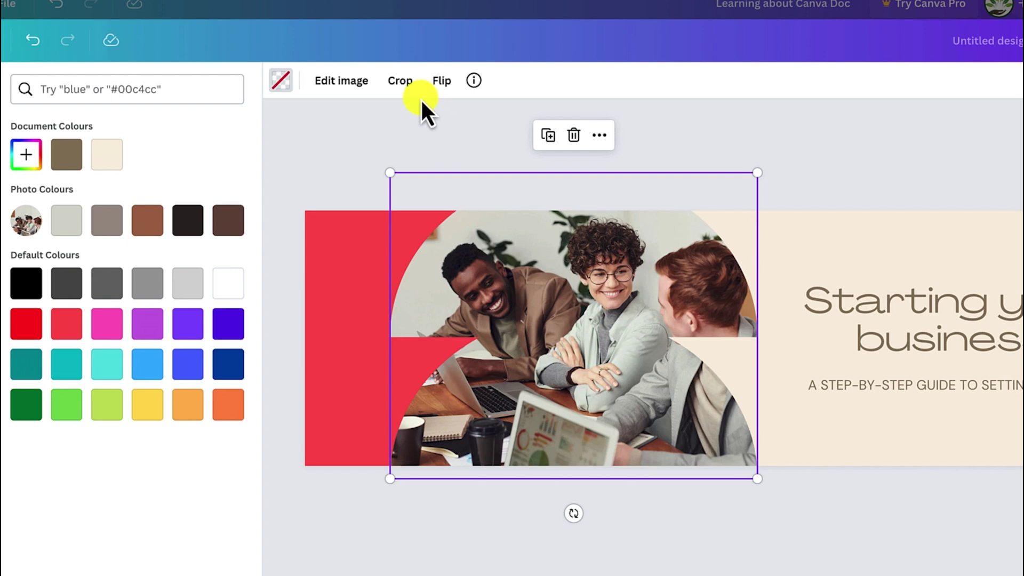
{"action": "left_click", "coordinate": [408, 87]}
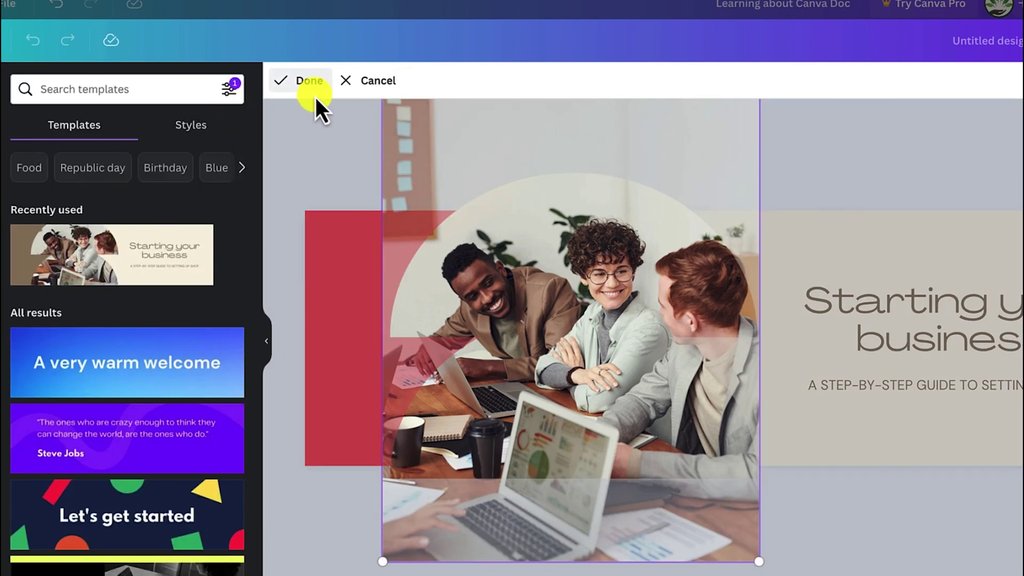
{"action": "left_click", "coordinate": [309, 82]}
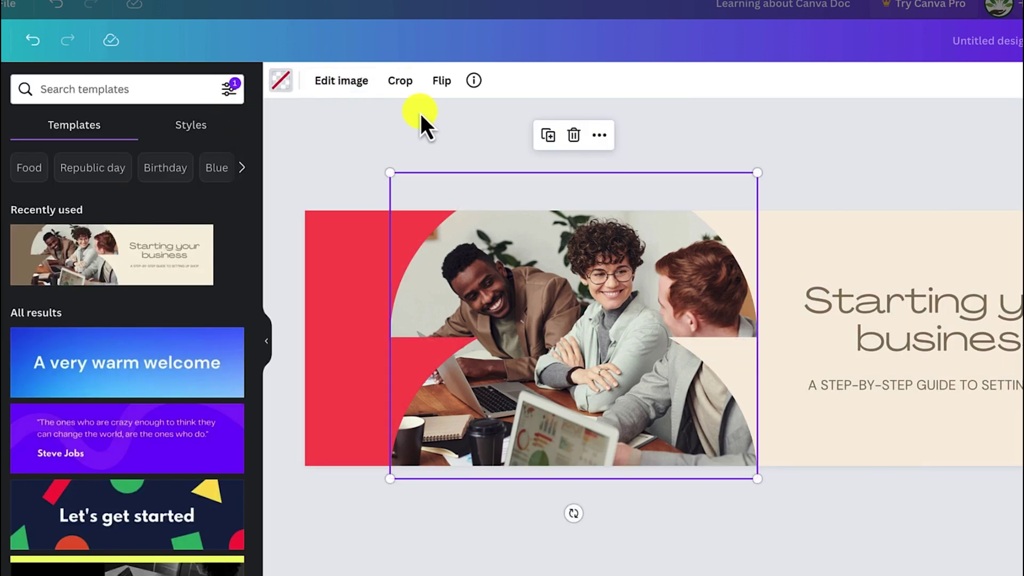
Apply Auto Enhance to the colleagues photo at intensity 100.
{"action": "left_click", "coordinate": [349, 85]}
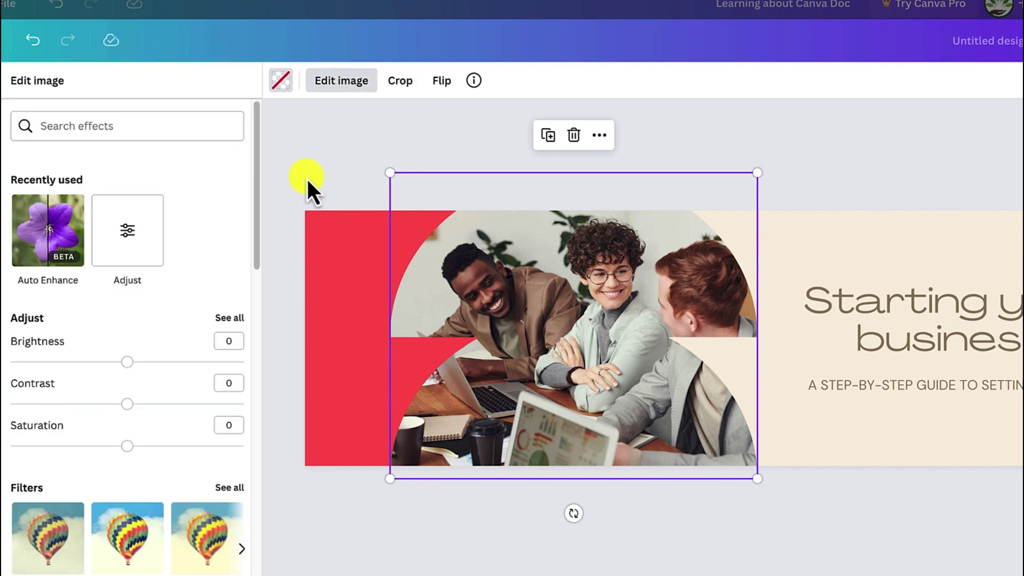
{"action": "left_click_drag", "start_coordinate": [124, 405], "coordinate": [160, 404]}
{"action": "left_click_drag", "start_coordinate": [127, 364], "coordinate": [162, 368]}
{"action": "left_click_drag", "start_coordinate": [255, 222], "coordinate": [254, 323]}
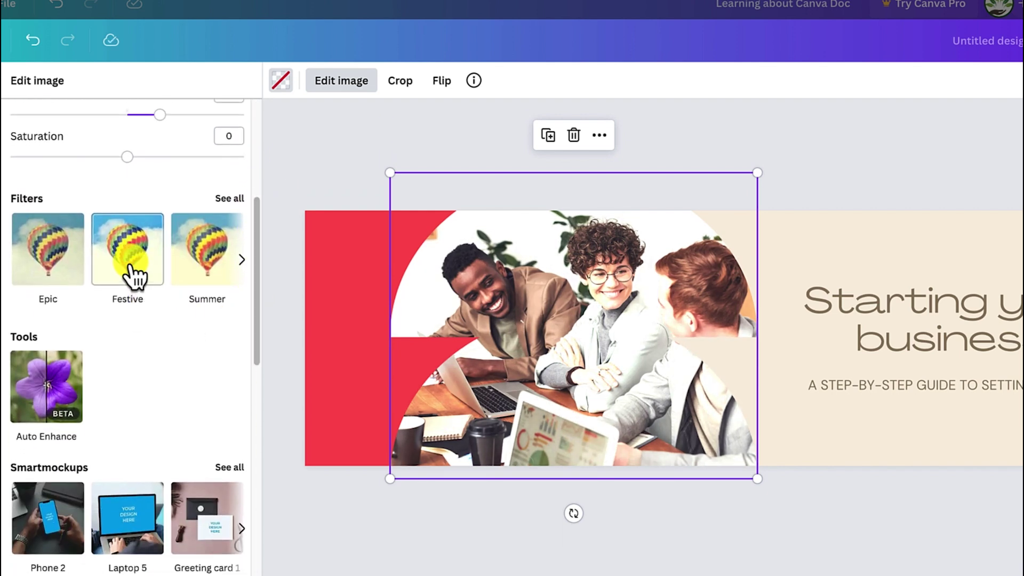
{"action": "left_click", "coordinate": [133, 275]}
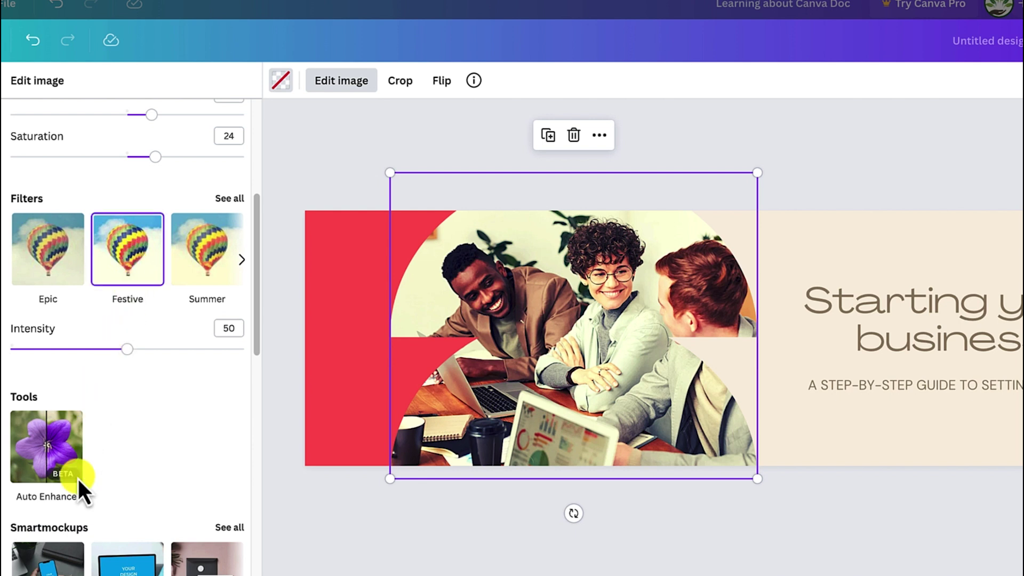
{"action": "left_click", "coordinate": [45, 445]}
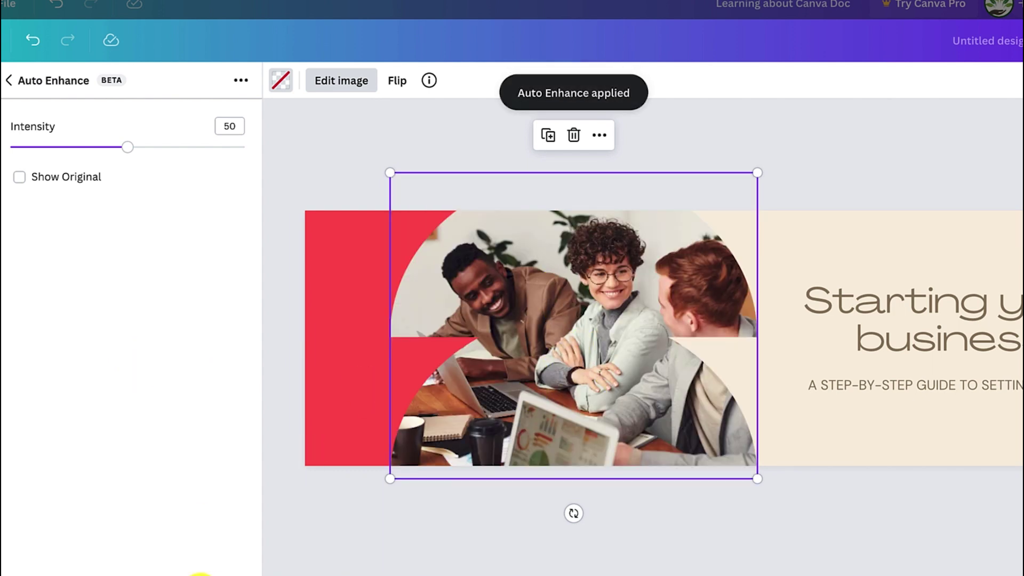
{"action": "left_click_drag", "start_coordinate": [126, 147], "coordinate": [253, 151]}
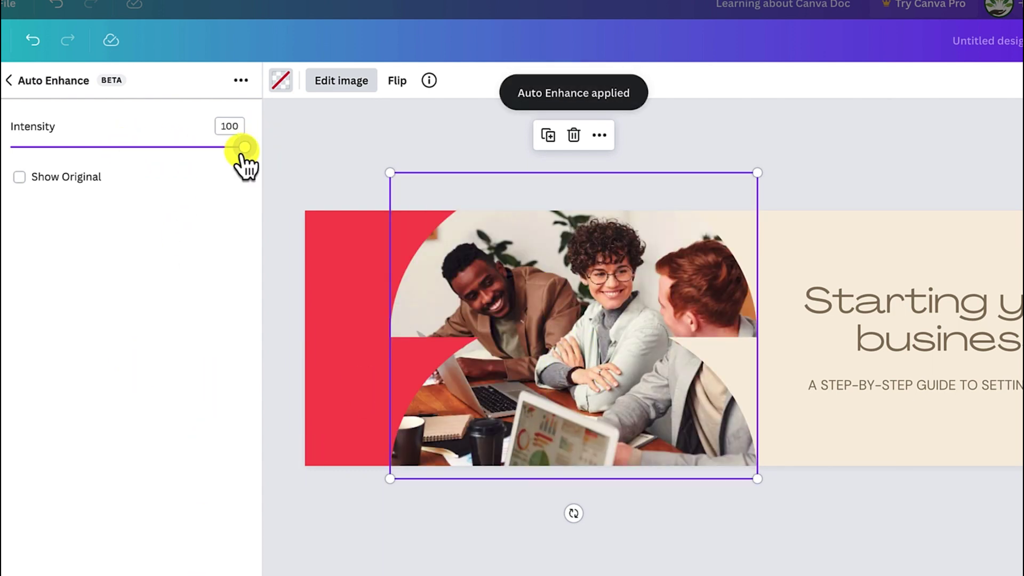
{"action": "key", "text": "Escape"}
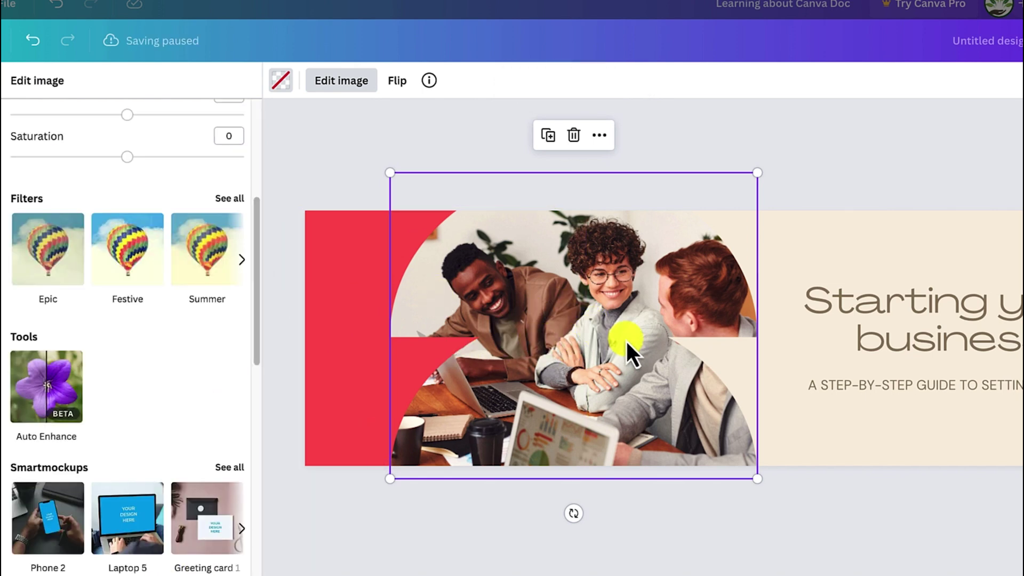
{"action": "left_click", "coordinate": [913, 305]}
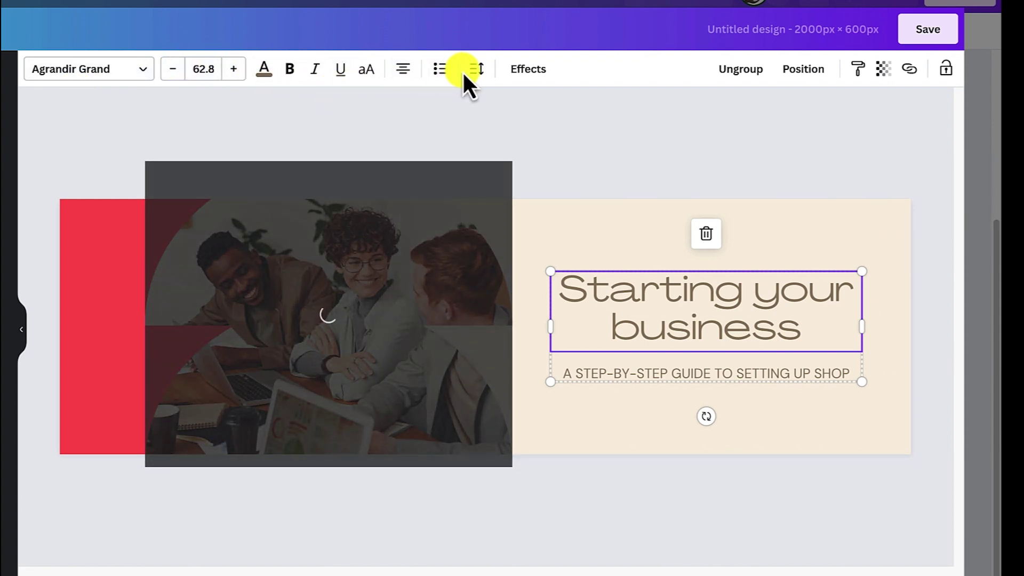
Give the 'Starting your business' heading the Lift text effect.
{"action": "left_click", "coordinate": [525, 80]}
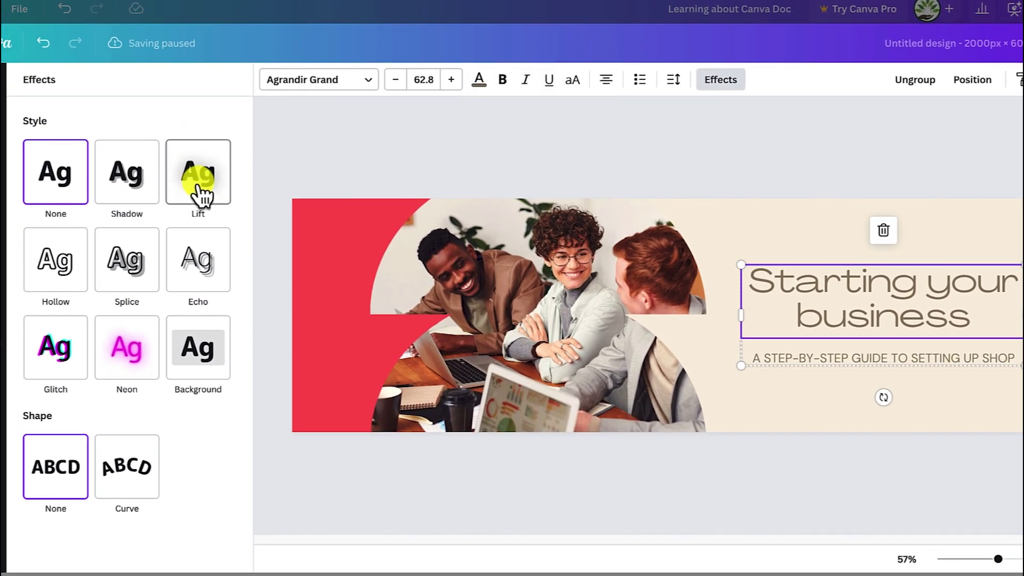
{"action": "left_click", "coordinate": [202, 195]}
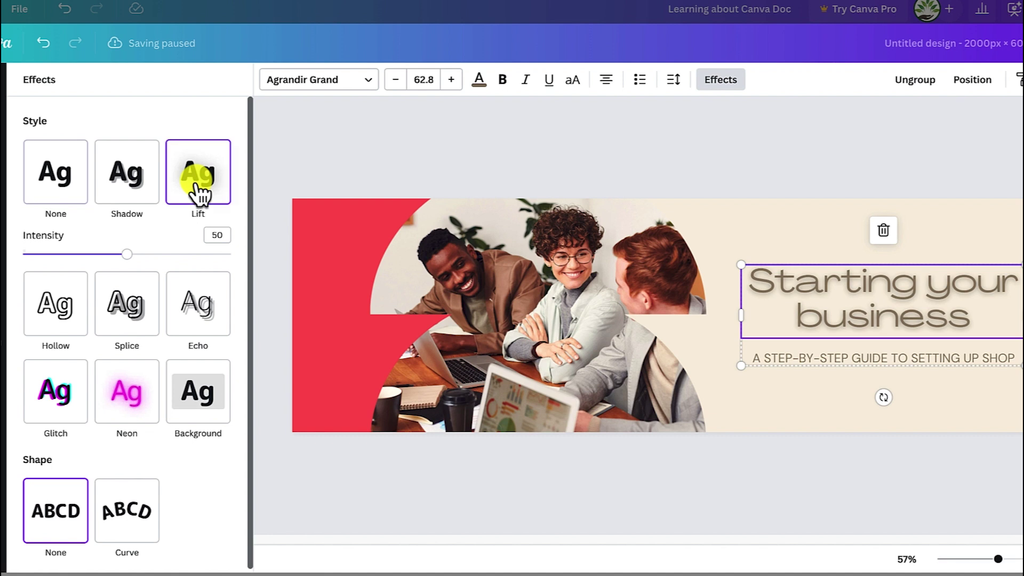
{"action": "left_click", "coordinate": [205, 410]}
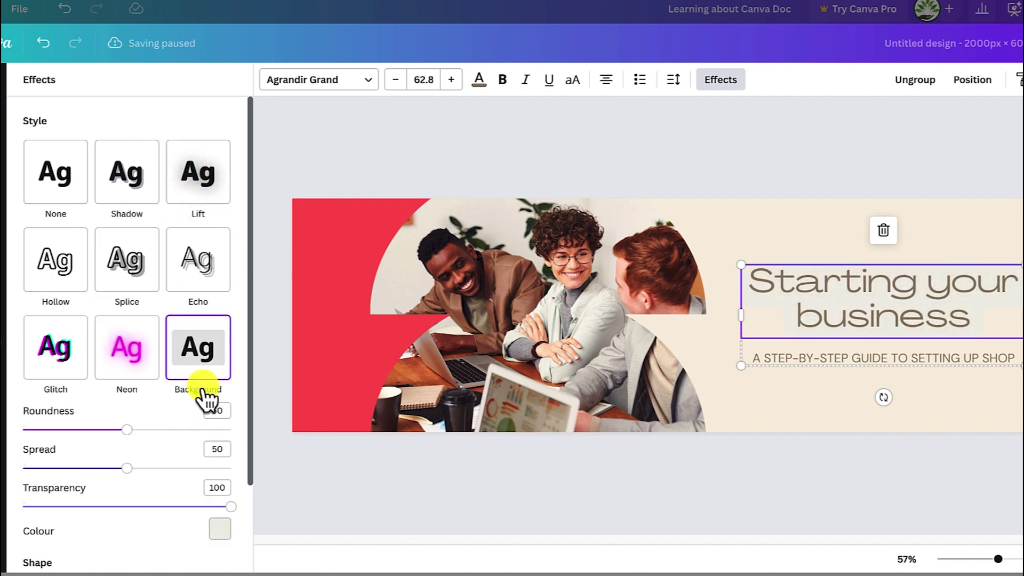
{"action": "left_click", "coordinate": [59, 364]}
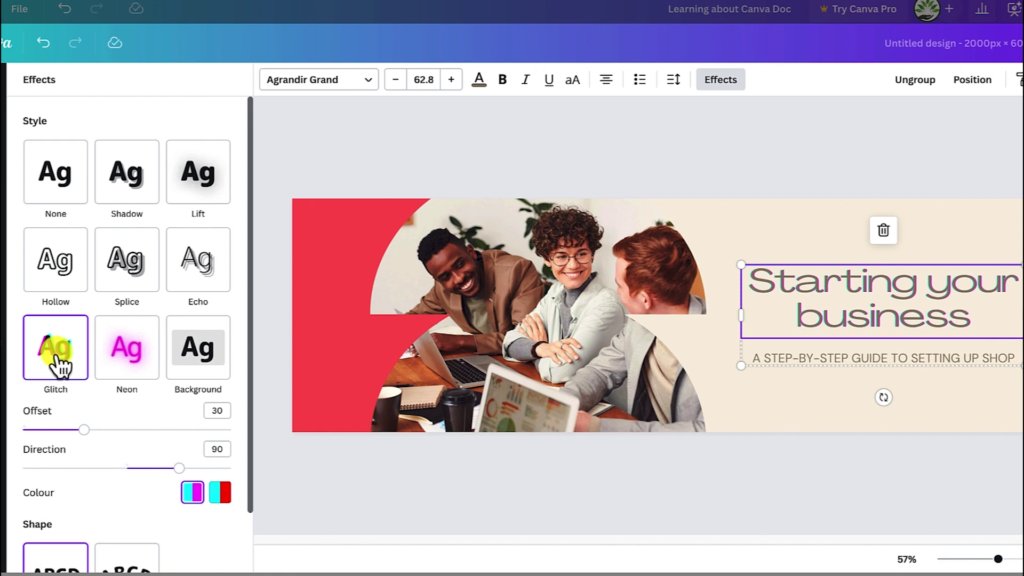
{"action": "left_click", "coordinate": [200, 171]}
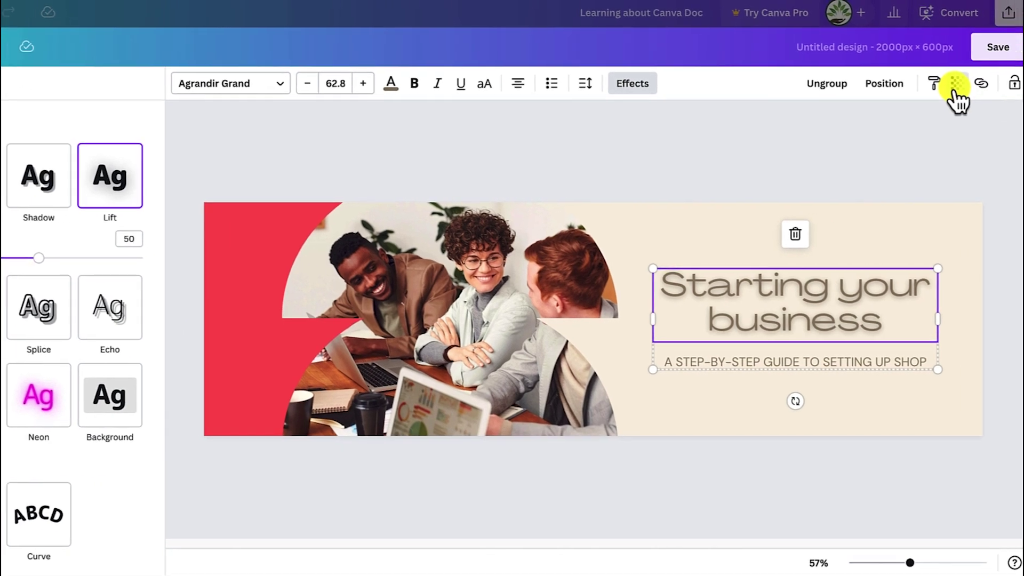
Keep the heading's transparency at 100 and save the banner back into the Doc.
{"action": "left_click", "coordinate": [916, 84]}
{"action": "left_click_drag", "start_coordinate": [916, 140], "coordinate": [952, 146]}
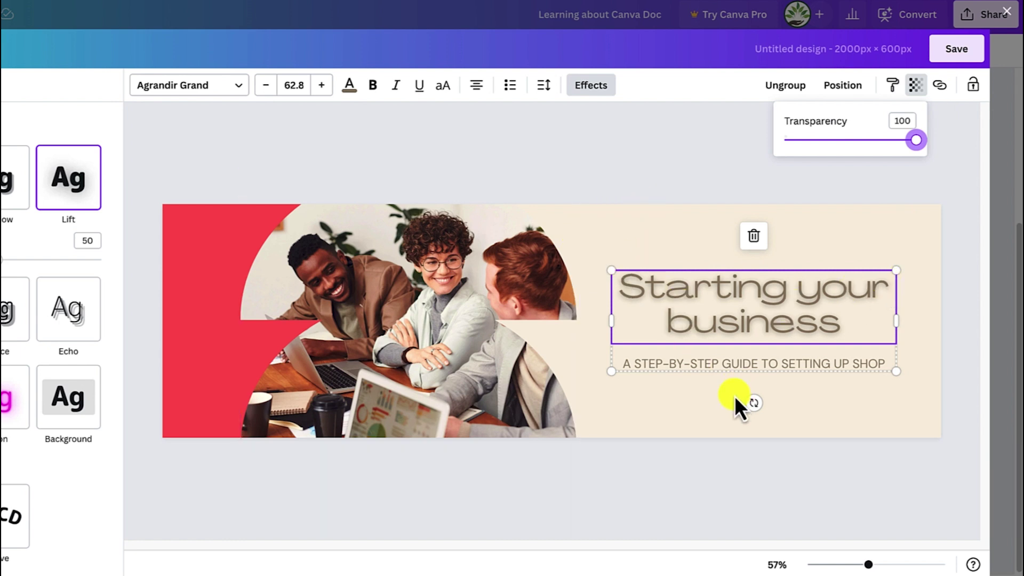
{"action": "left_click", "coordinate": [412, 168]}
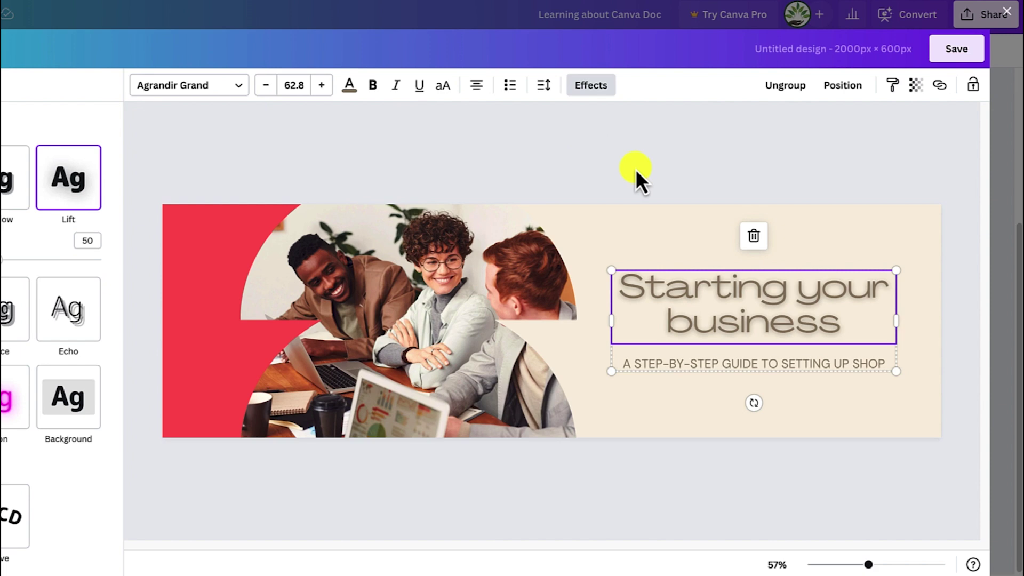
{"action": "left_click", "coordinate": [954, 48]}
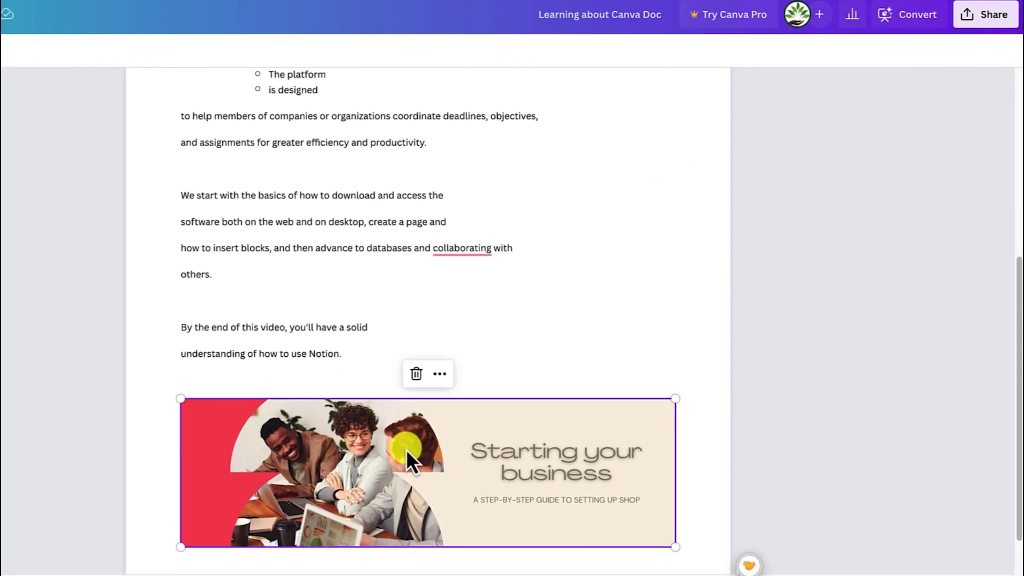
Insert a 5-column, 3-row table below the banner image.
{"action": "scroll", "coordinate": [310, 420], "scroll_direction": "down", "scroll_amount": 1}
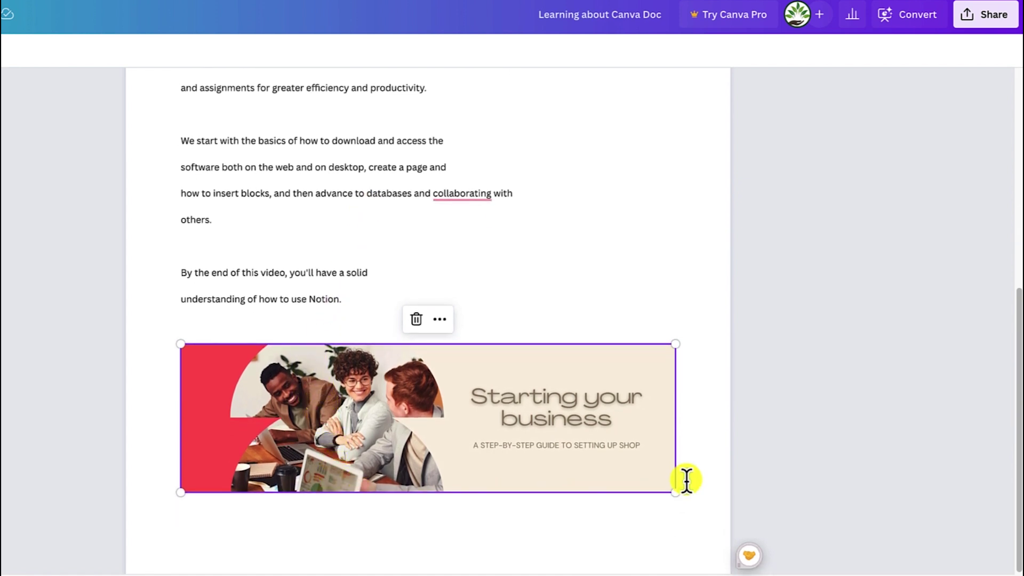
{"action": "left_click", "coordinate": [689, 485]}
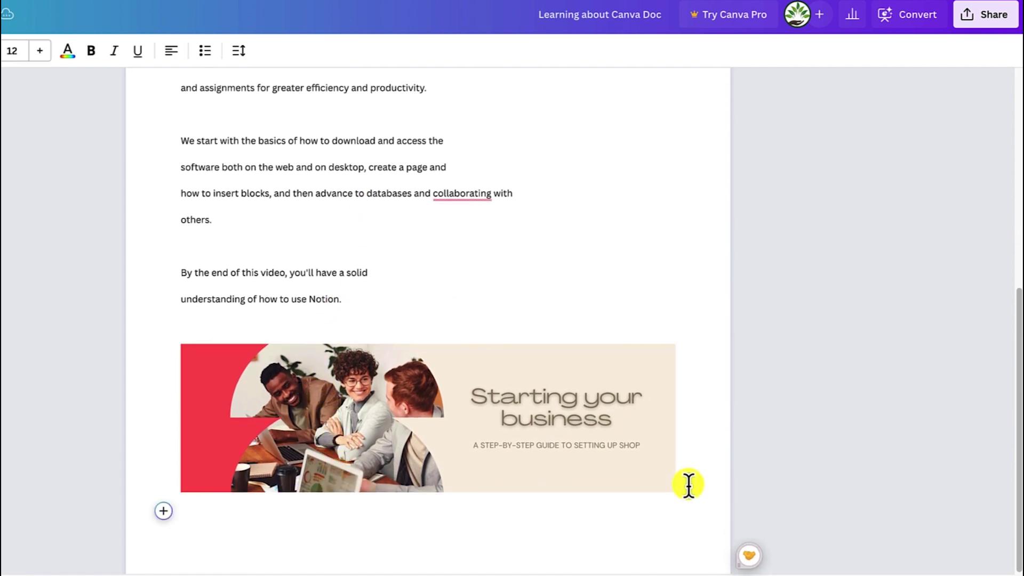
{"action": "left_click", "coordinate": [164, 512]}
{"action": "scroll", "coordinate": [230, 477], "scroll_direction": "down", "scroll_amount": 1}
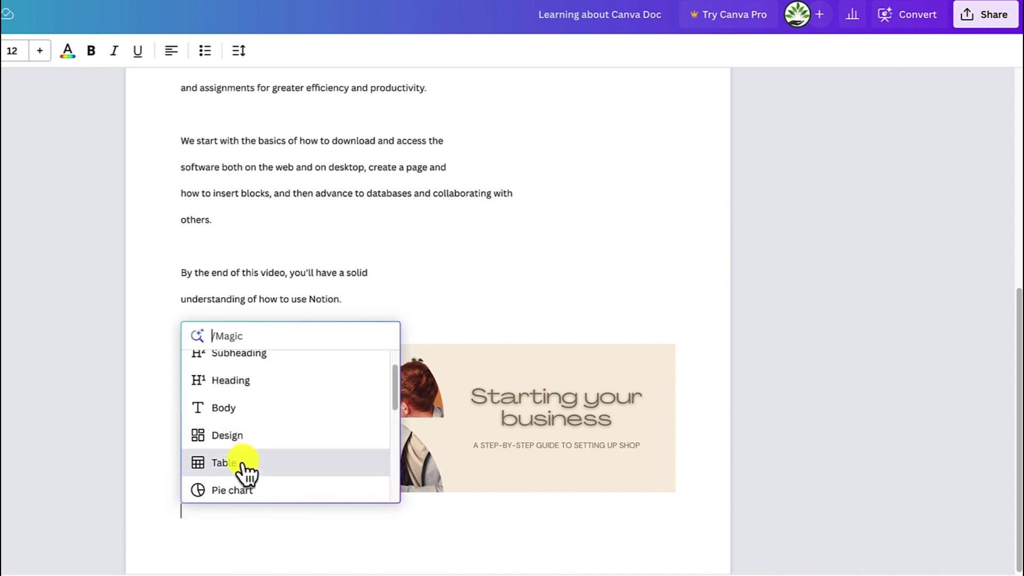
{"action": "left_click", "coordinate": [242, 468]}
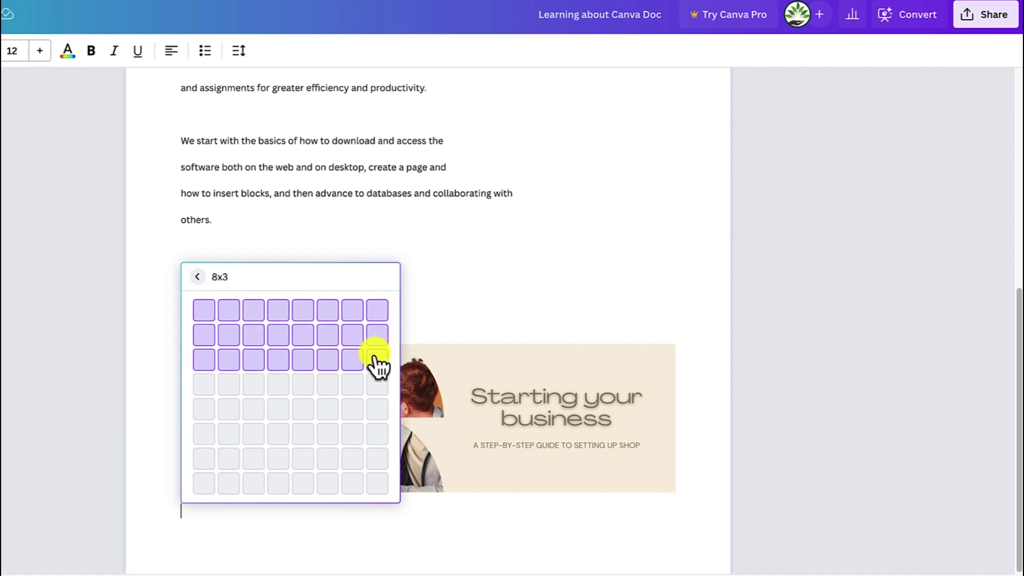
{"action": "left_click", "coordinate": [307, 357]}
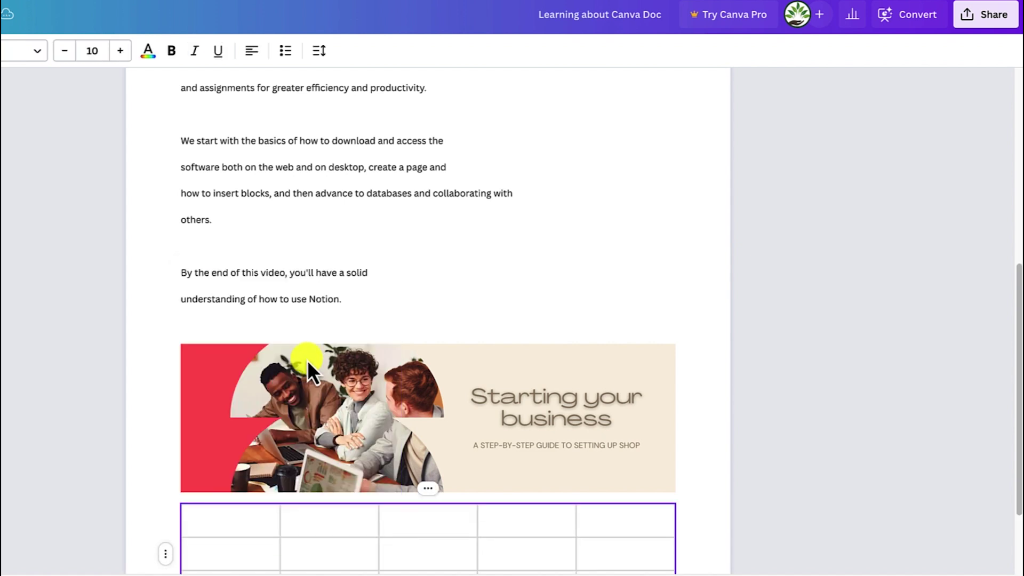
Fill the header row with Name, school, email, phone and address, then enlarge the header row.
{"action": "scroll", "coordinate": [343, 489], "scroll_direction": "down", "scroll_amount": 2}
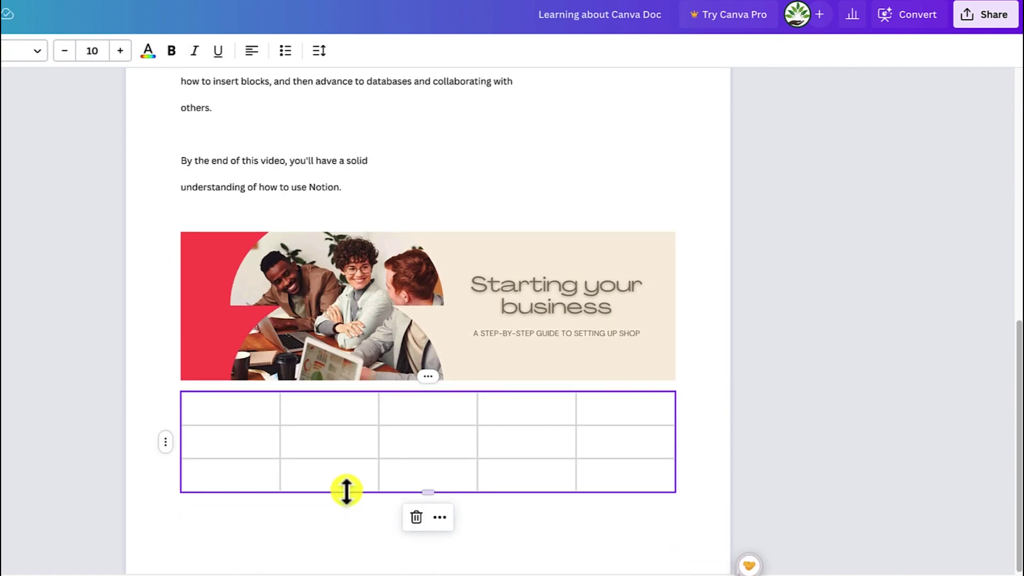
{"action": "left_click", "coordinate": [239, 417]}
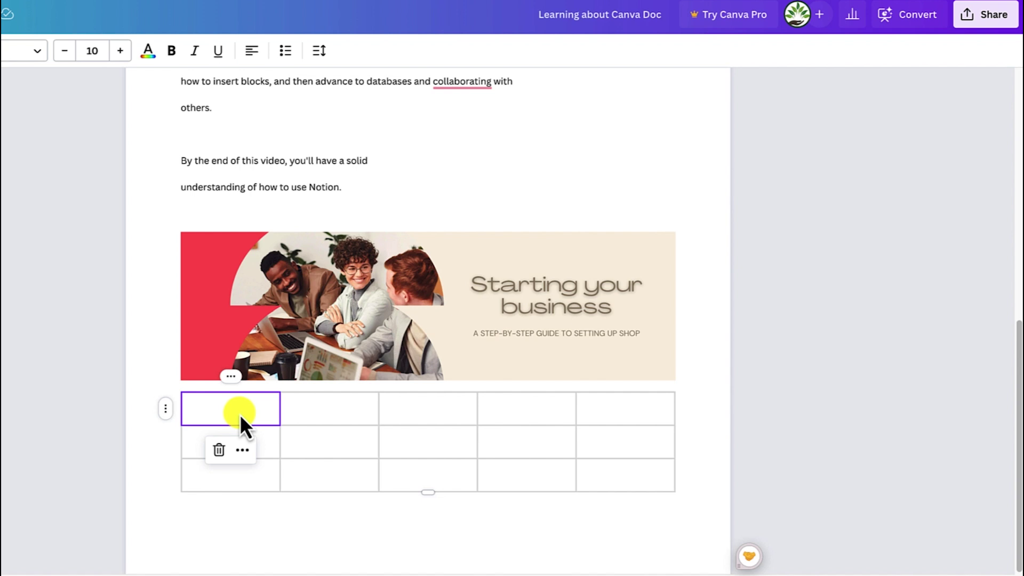
{"action": "left_click", "coordinate": [227, 418]}
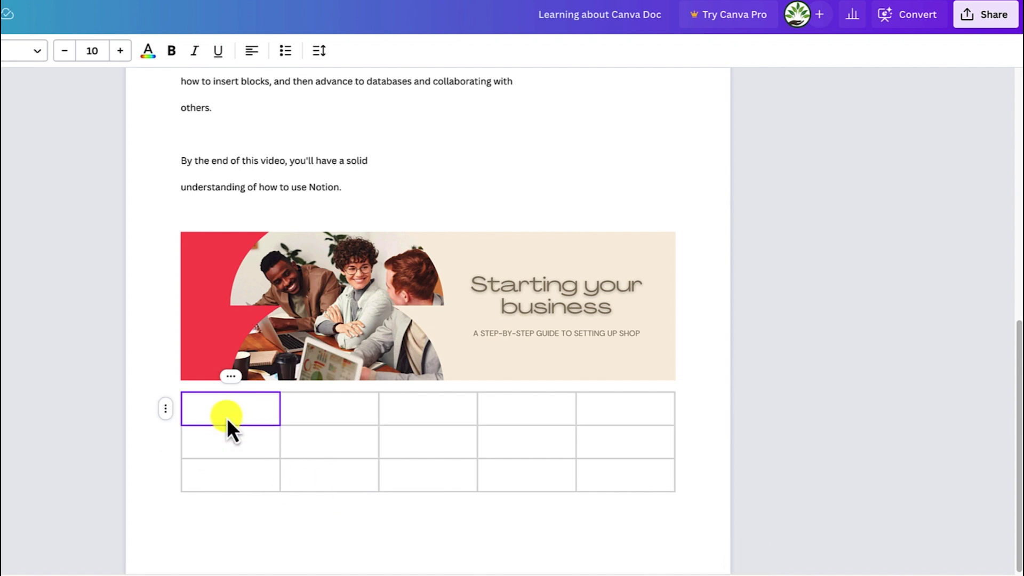
{"action": "type", "text": "Name"}
{"action": "key", "text": "Tab"}
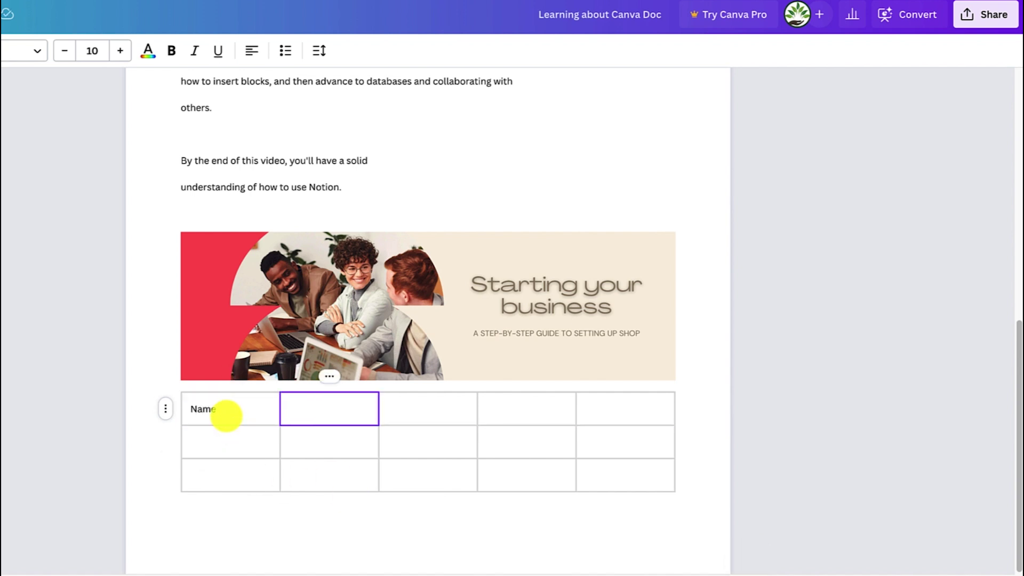
{"action": "type", "text": "school"}
{"action": "key", "text": "Tab"}
{"action": "type", "text": "email"}
{"action": "key", "text": "Tab"}
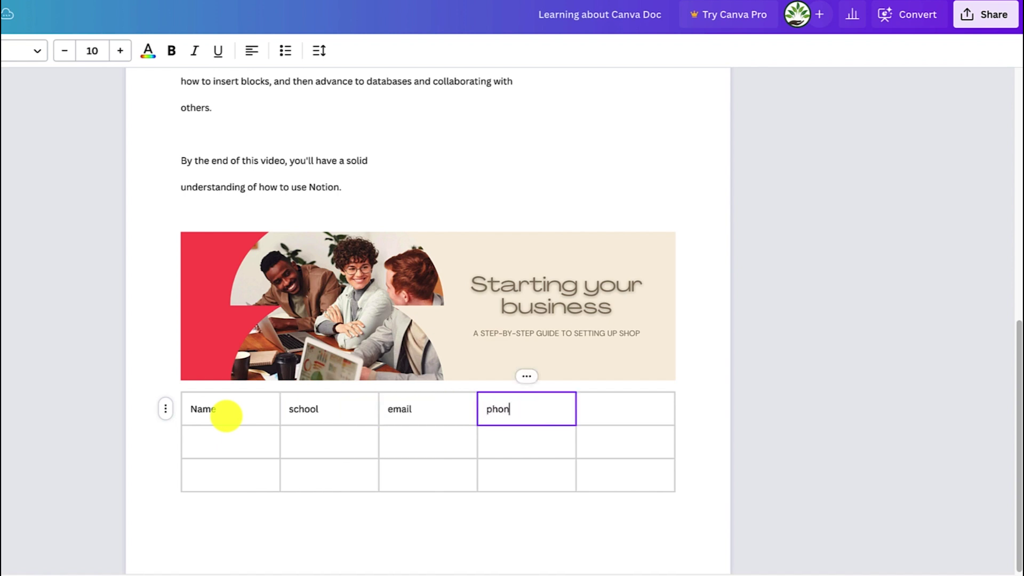
{"action": "key", "text": "Tab"}
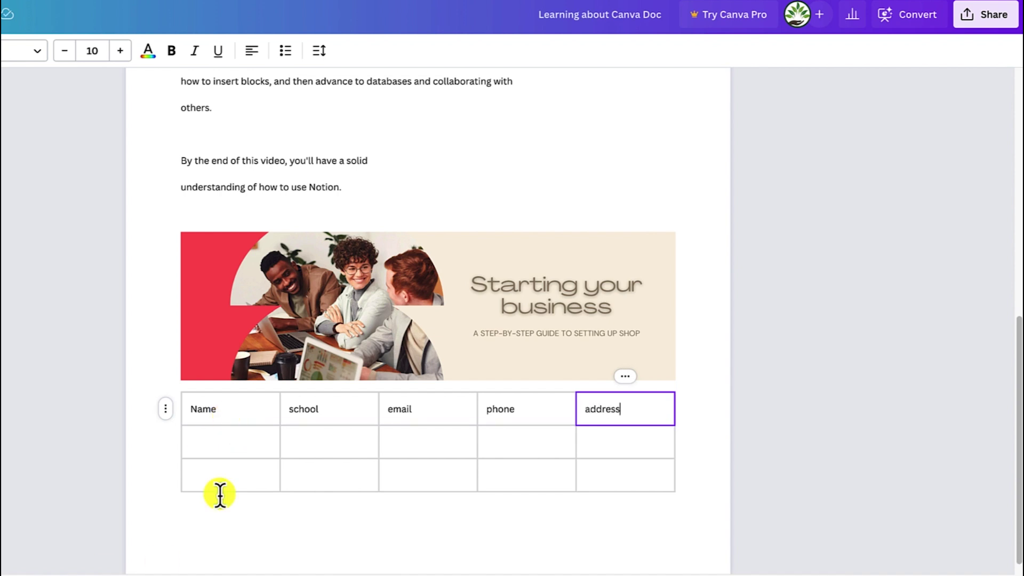
{"action": "double_click", "coordinate": [219, 416]}
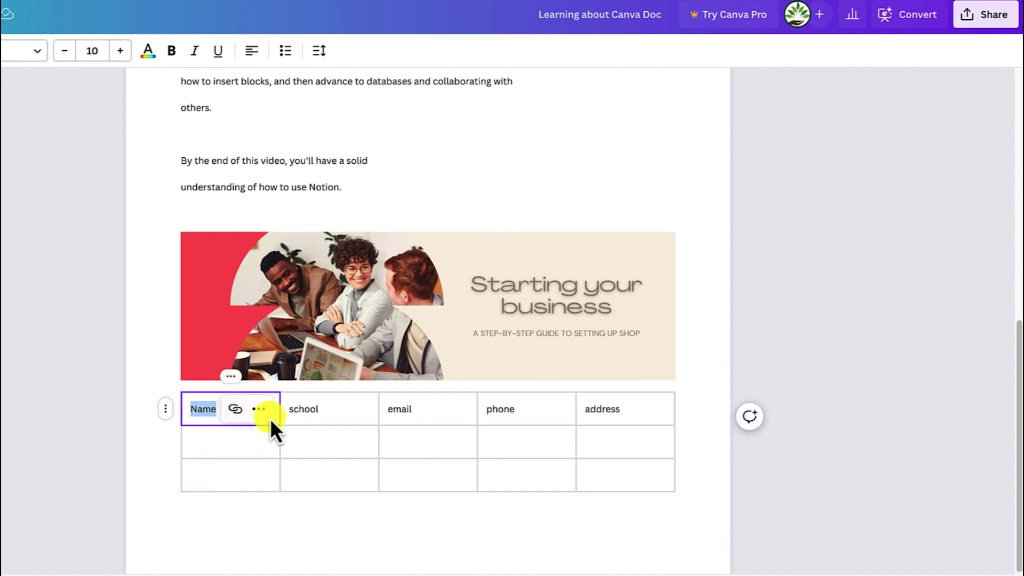
{"action": "left_click_drag", "start_coordinate": [337, 427], "coordinate": [384, 419]}
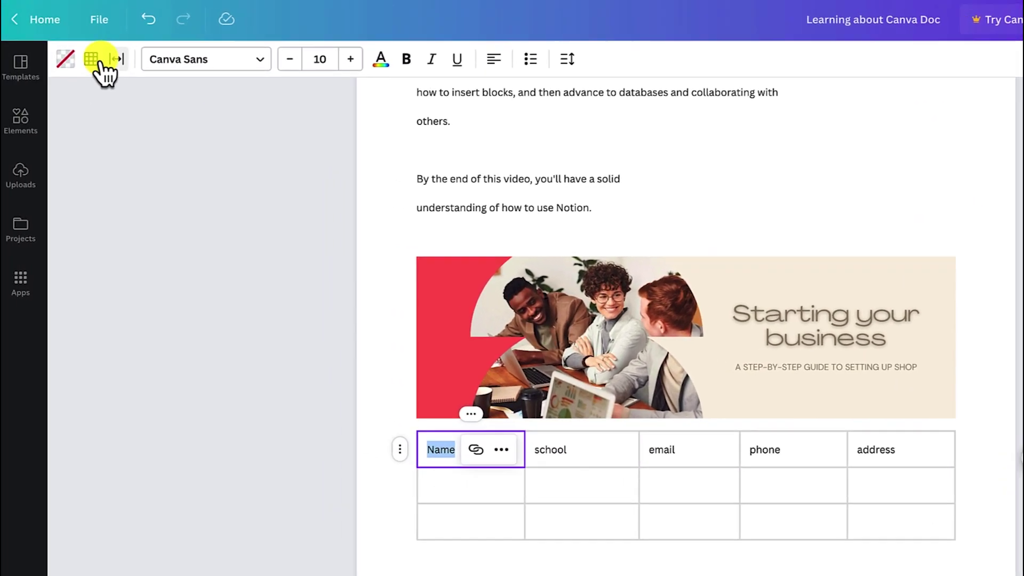
Try a table border style, then select the Name header cell.
{"action": "left_click", "coordinate": [99, 59]}
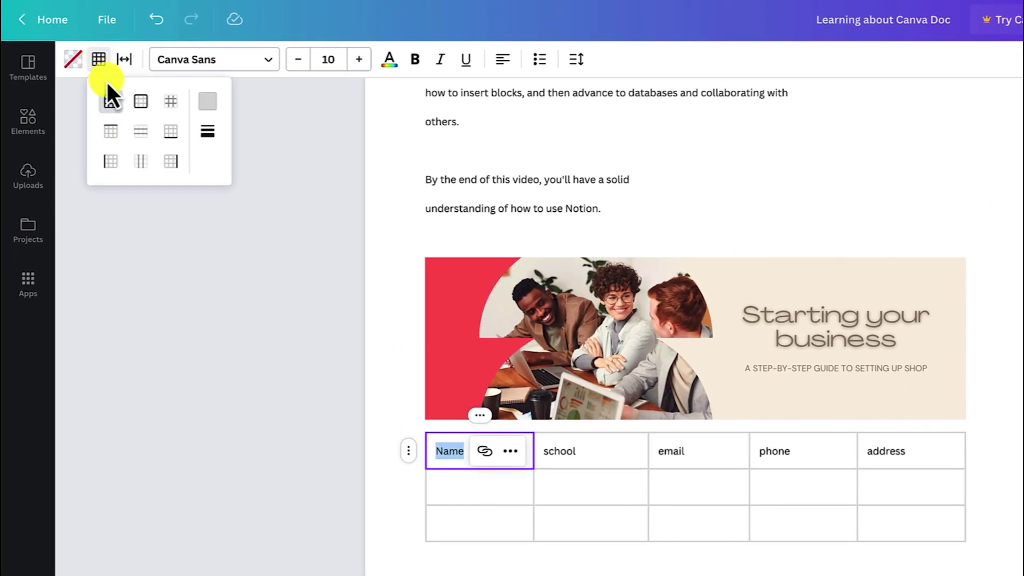
{"action": "left_click", "coordinate": [141, 109]}
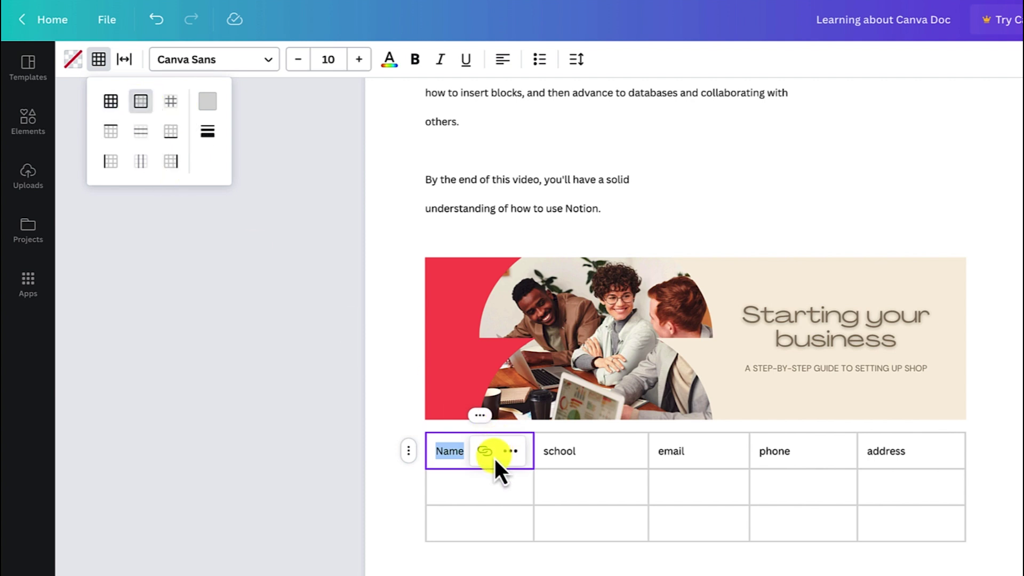
{"action": "left_click", "coordinate": [573, 520]}
{"action": "left_click", "coordinate": [564, 530]}
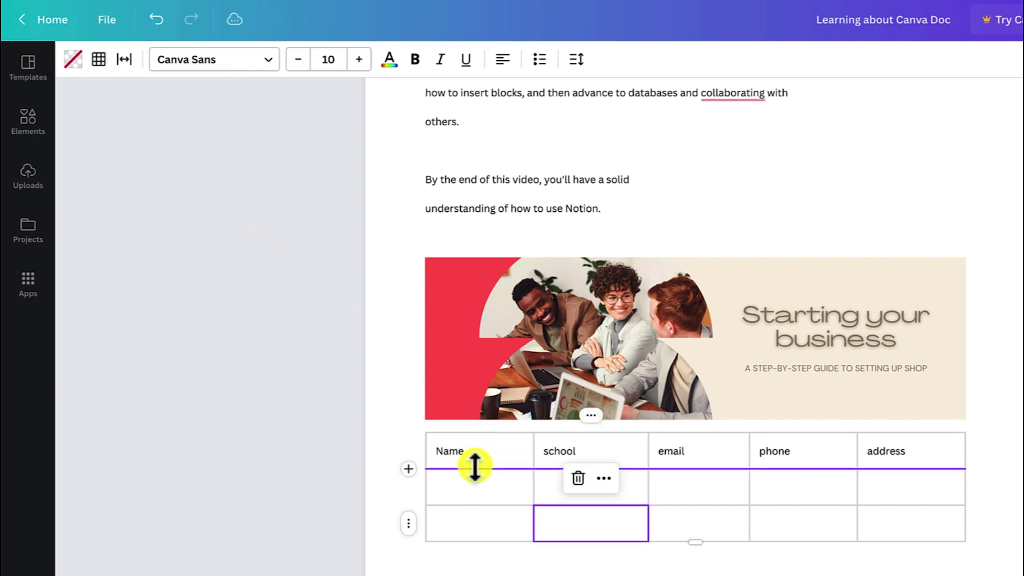
{"action": "left_click", "coordinate": [491, 454]}
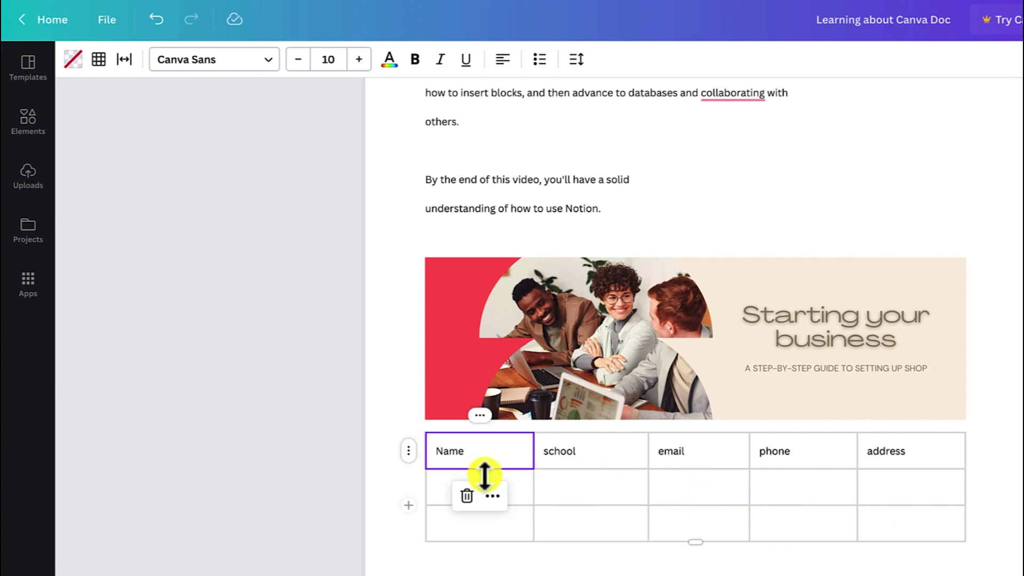
Give the Name cell a short-dashed border with weight 5.
{"action": "left_click", "coordinate": [98, 59]}
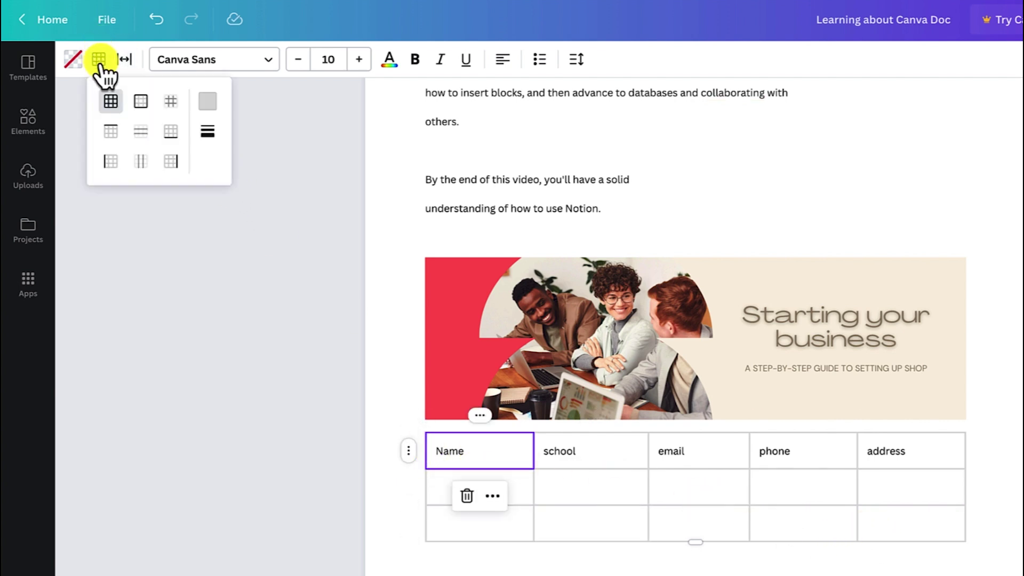
{"action": "left_click", "coordinate": [207, 132]}
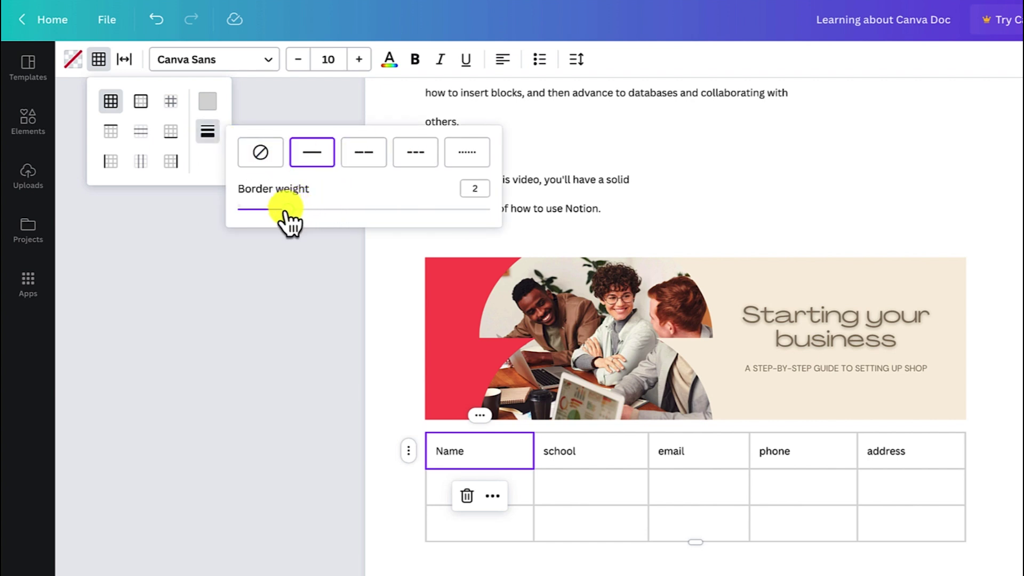
{"action": "left_click_drag", "start_coordinate": [286, 212], "coordinate": [356, 212]}
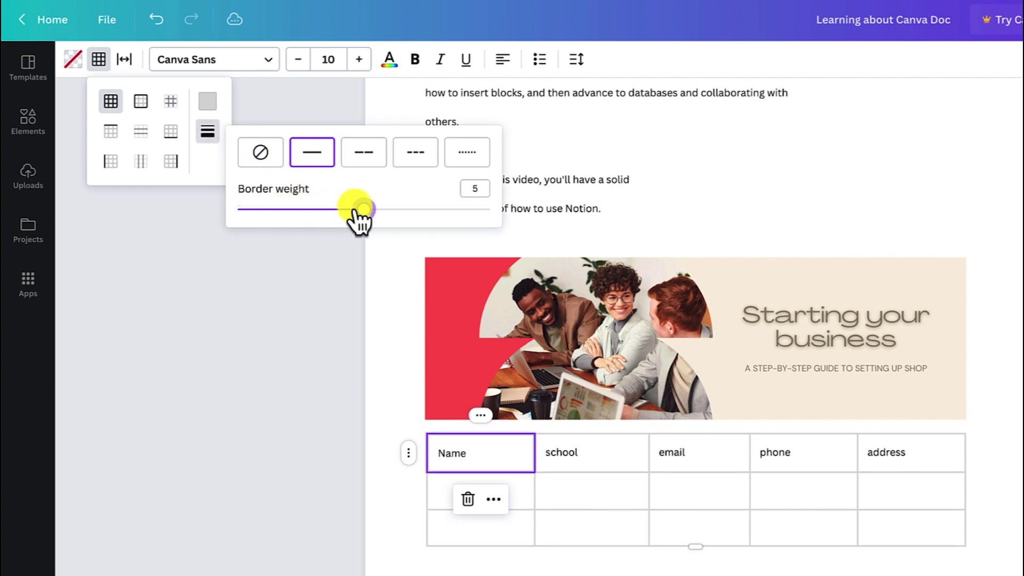
{"action": "left_click", "coordinate": [373, 156]}
{"action": "left_click", "coordinate": [430, 155]}
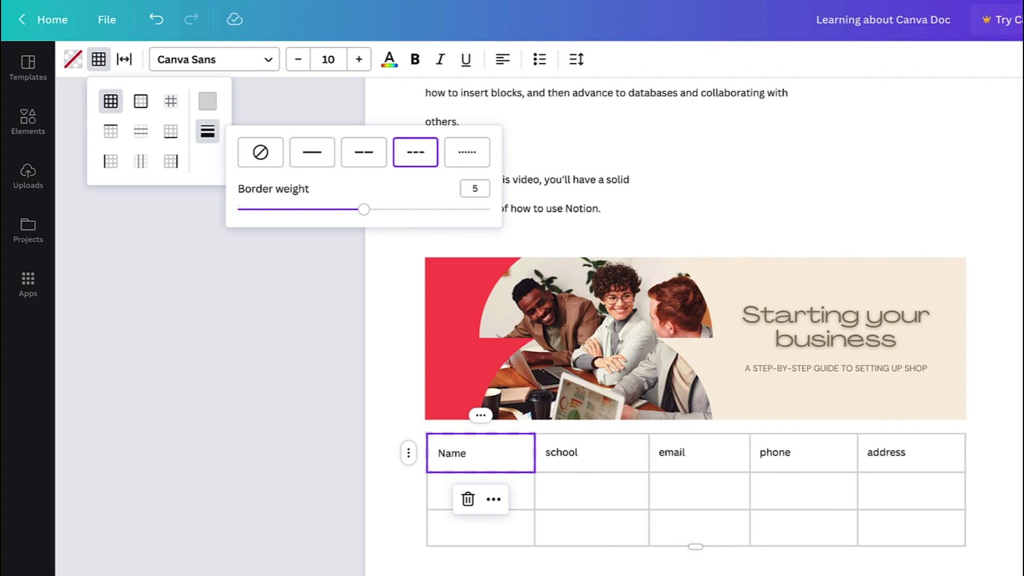
{"action": "key", "text": "Escape"}
{"action": "left_click", "coordinate": [548, 569]}
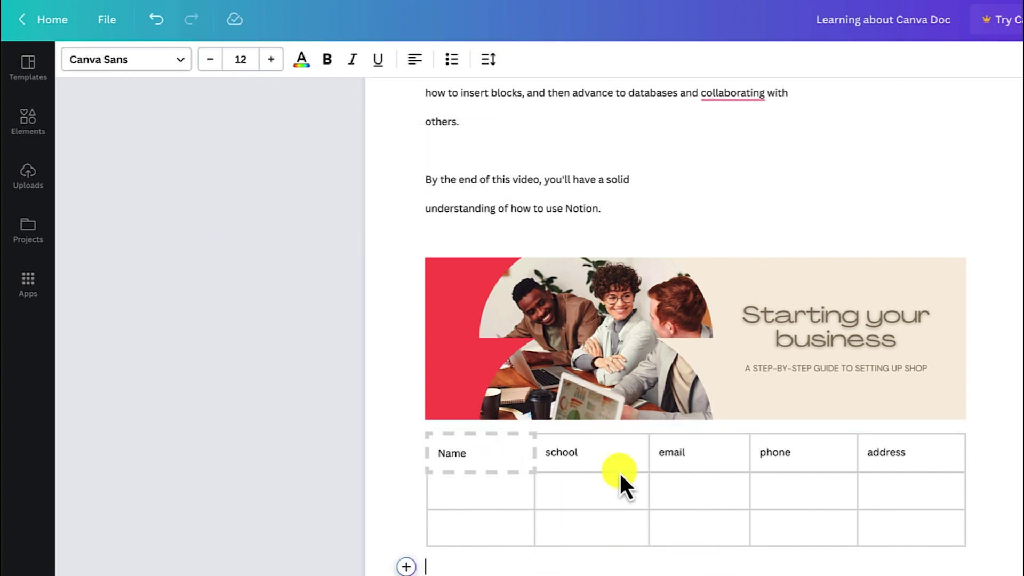
Insert a pie chart on the empty line below the table.
{"action": "left_click", "coordinate": [407, 566]}
{"action": "scroll", "coordinate": [480, 533], "scroll_direction": "down", "scroll_amount": 5}
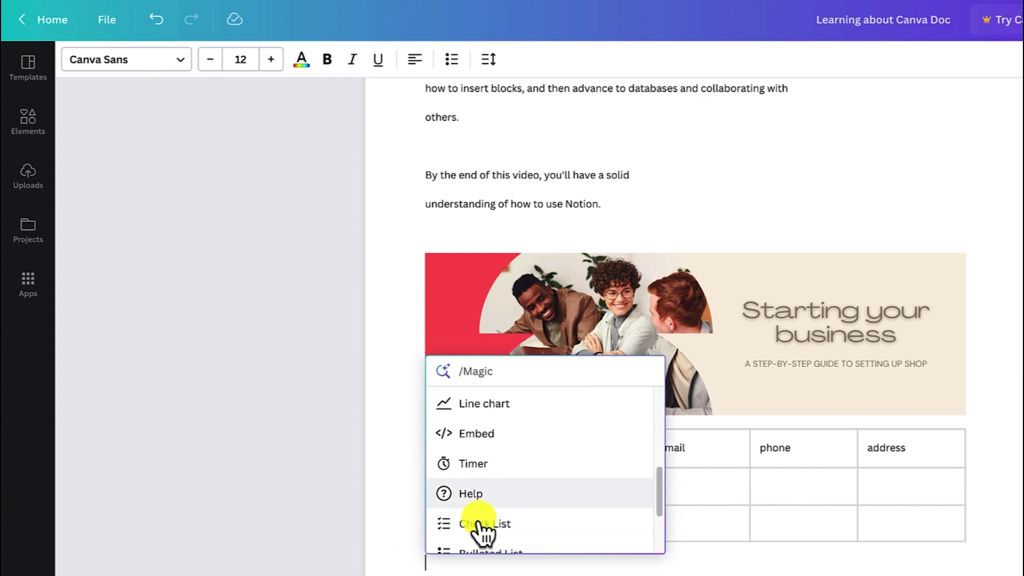
{"action": "scroll", "coordinate": [508, 469], "scroll_direction": "up", "scroll_amount": 4}
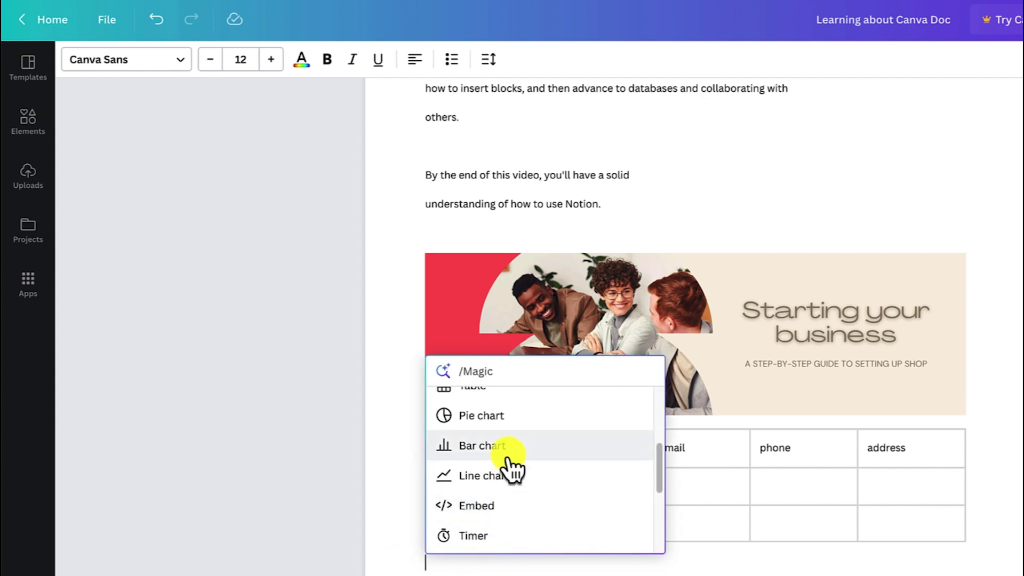
{"action": "scroll", "coordinate": [513, 520], "scroll_direction": "down", "scroll_amount": 1}
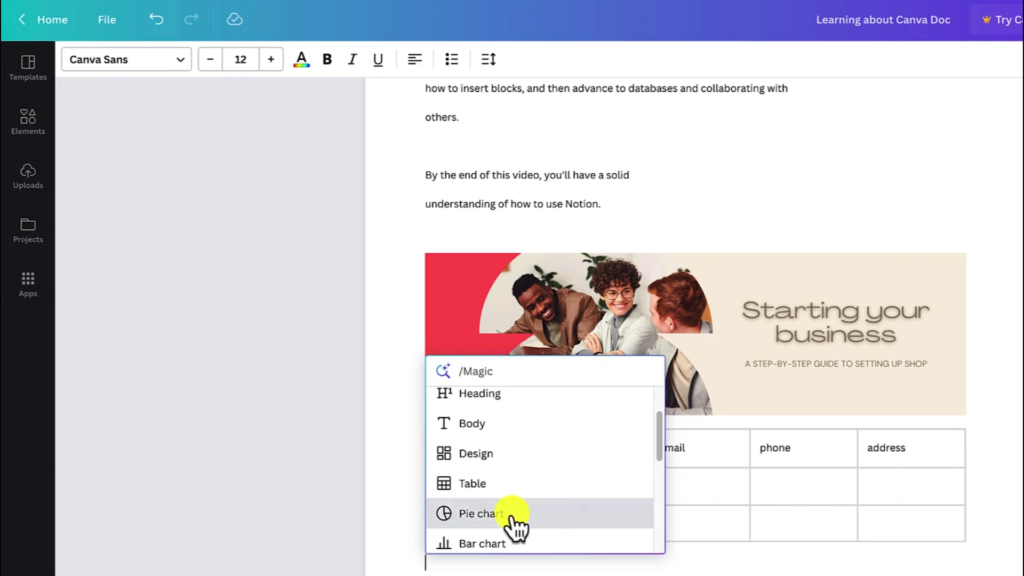
{"action": "left_click", "coordinate": [511, 518]}
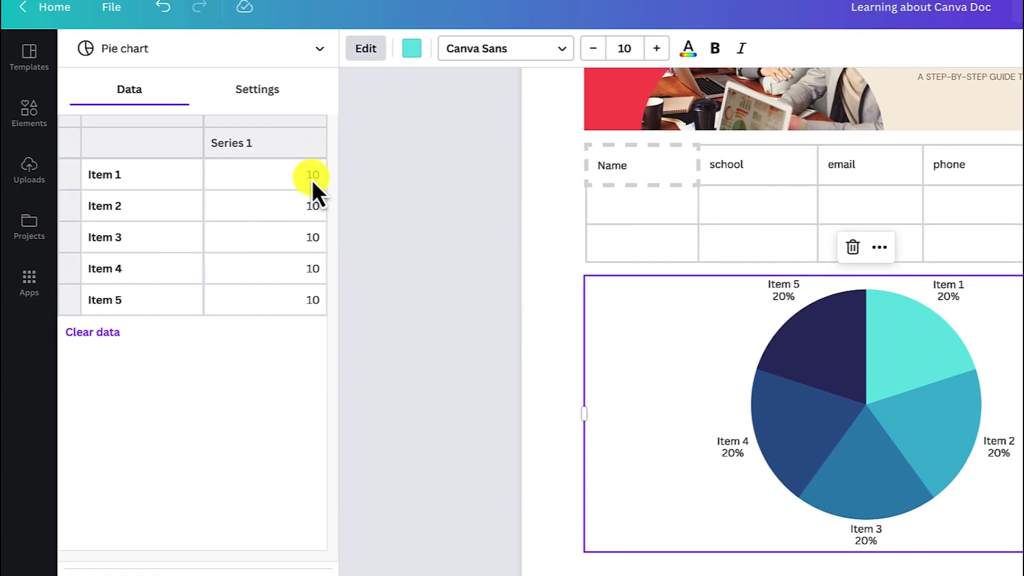
Set Item 2 to 50 and Item 4 to 76 in the pie chart data.
{"action": "left_click", "coordinate": [312, 178]}
{"action": "left_click", "coordinate": [304, 208]}
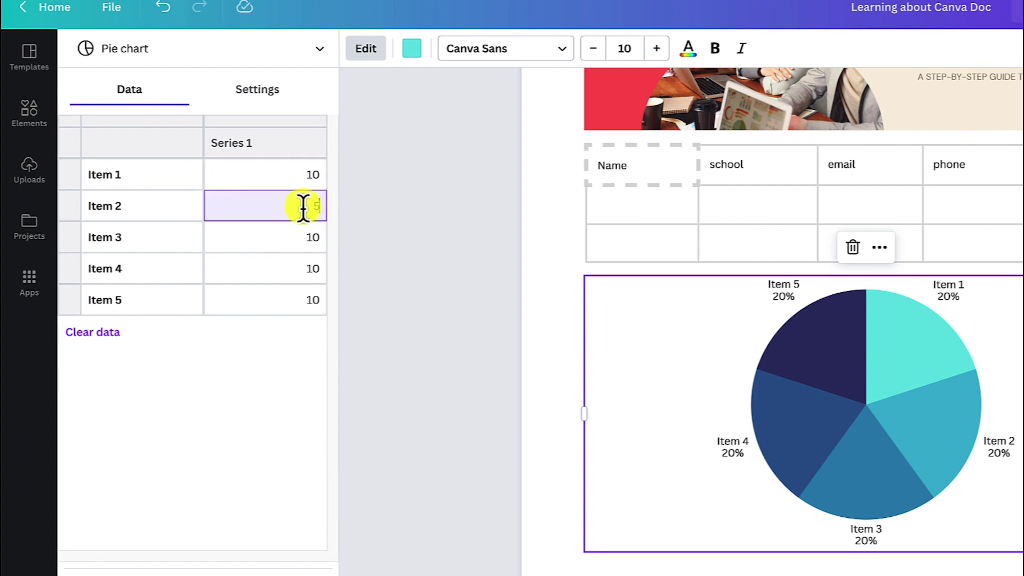
{"action": "key", "text": "Return"}
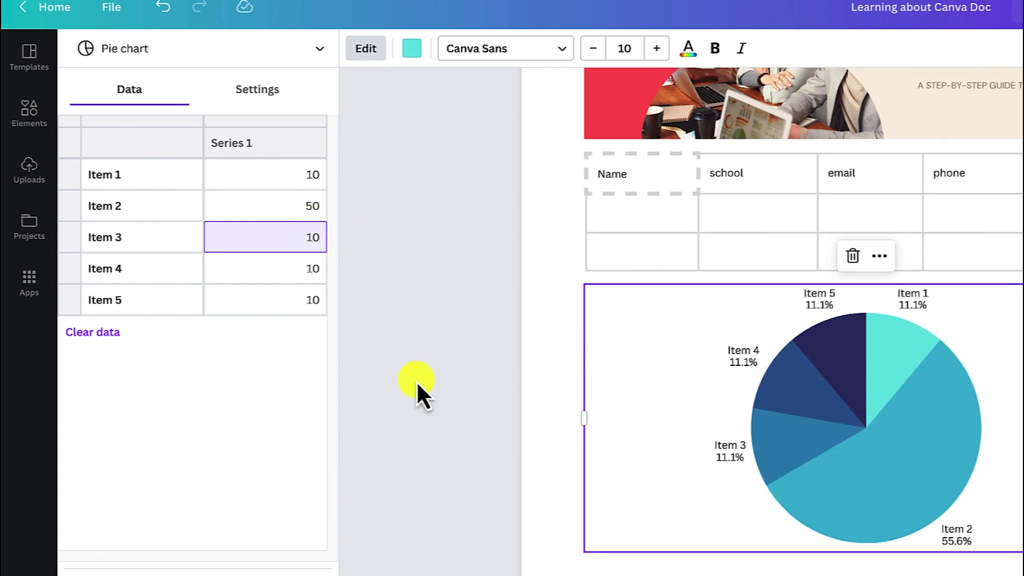
{"action": "left_click", "coordinate": [288, 272]}
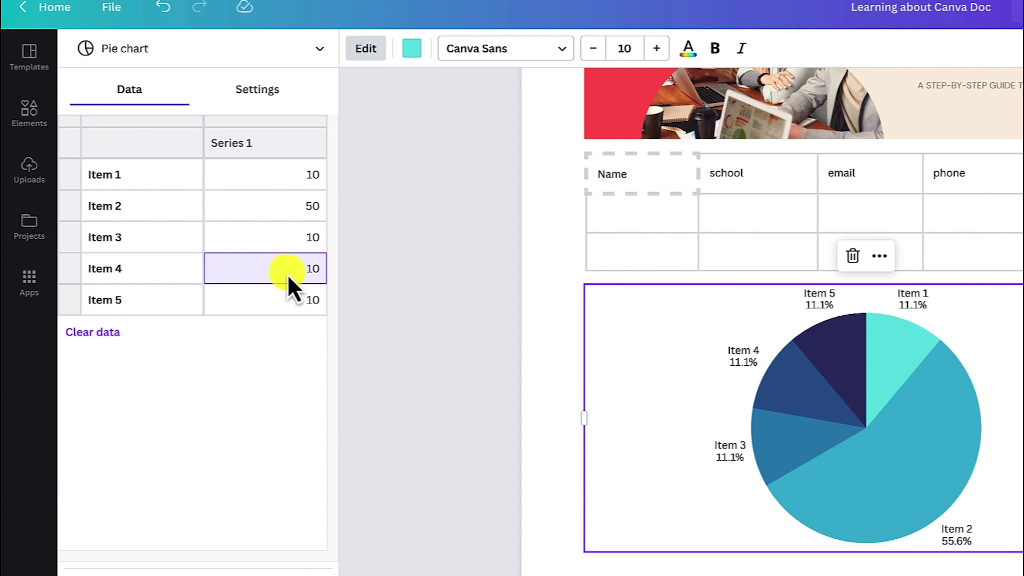
{"action": "type", "text": "76"}
{"action": "key", "text": "Return"}
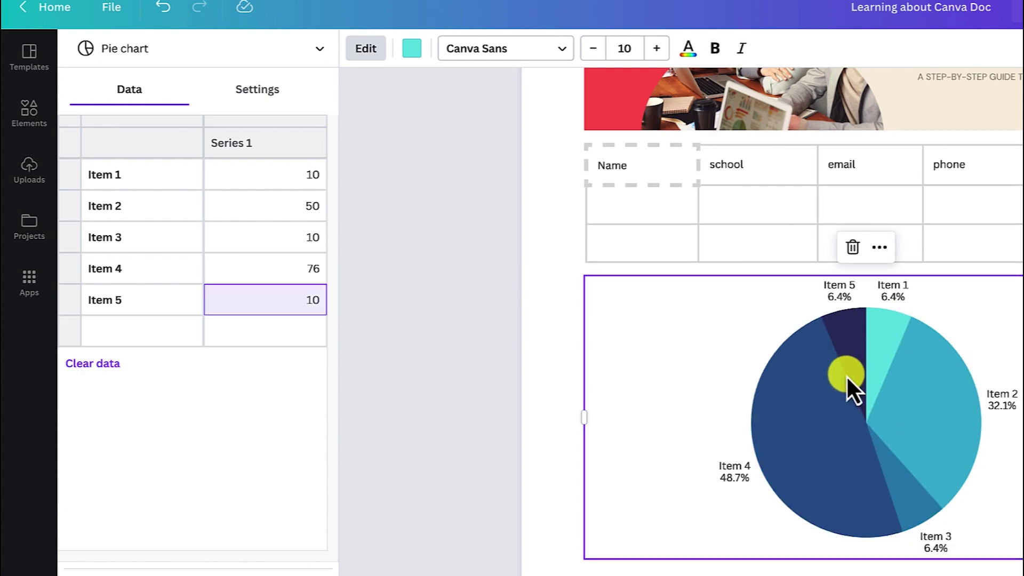
{"action": "scroll", "coordinate": [699, 399], "scroll_direction": "down", "scroll_amount": 1}
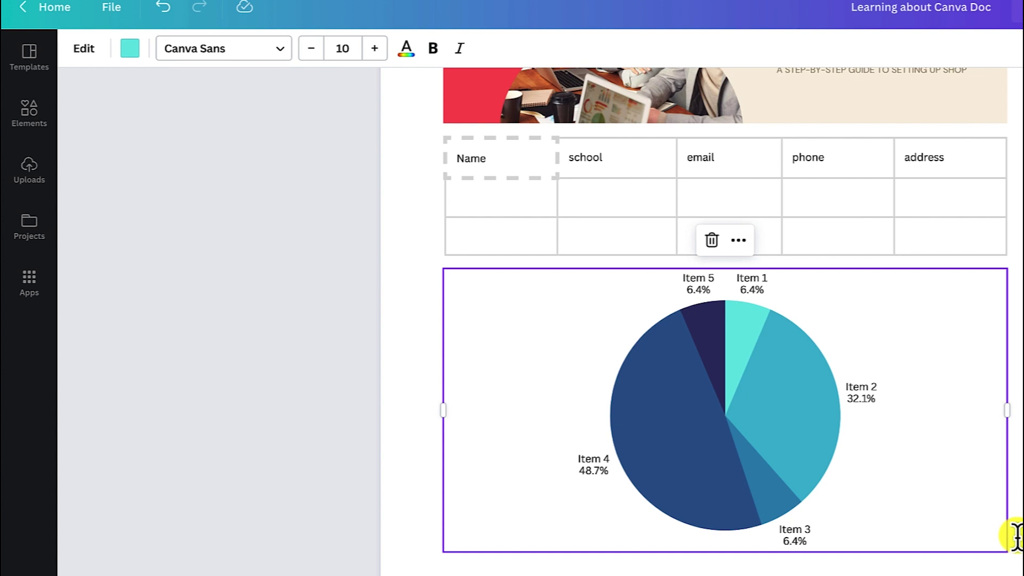
{"action": "left_click", "coordinate": [1010, 538]}
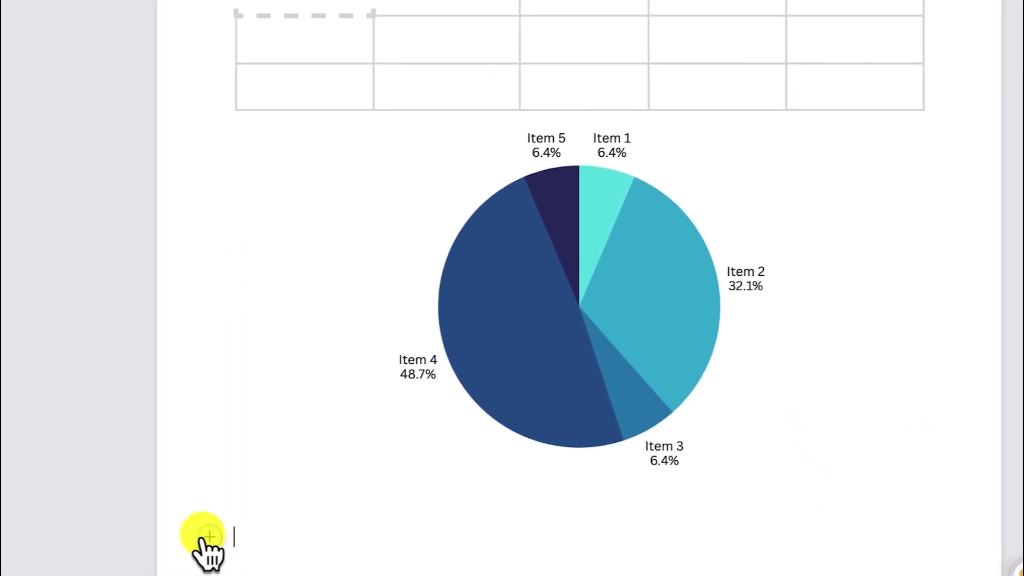
Insert a three-series bar chart for Items 1–5 below the pie chart and review its settings.
{"action": "left_click", "coordinate": [423, 571]}
{"action": "scroll", "coordinate": [320, 468], "scroll_direction": "down", "scroll_amount": 5}
{"action": "scroll", "coordinate": [335, 462], "scroll_direction": "up", "scroll_amount": 1}
{"action": "scroll", "coordinate": [344, 459], "scroll_direction": "up", "scroll_amount": 5}
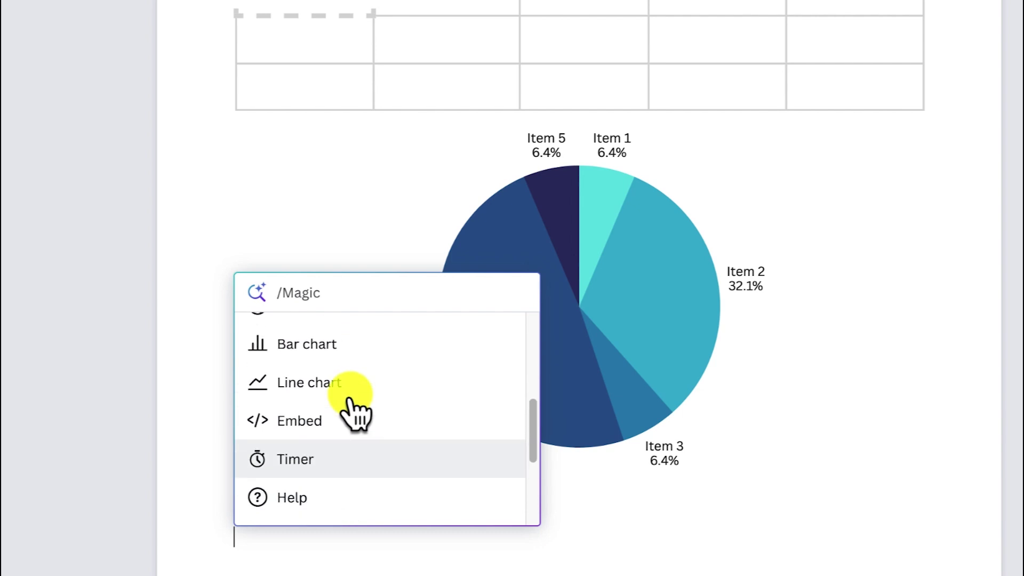
{"action": "left_click", "coordinate": [344, 378]}
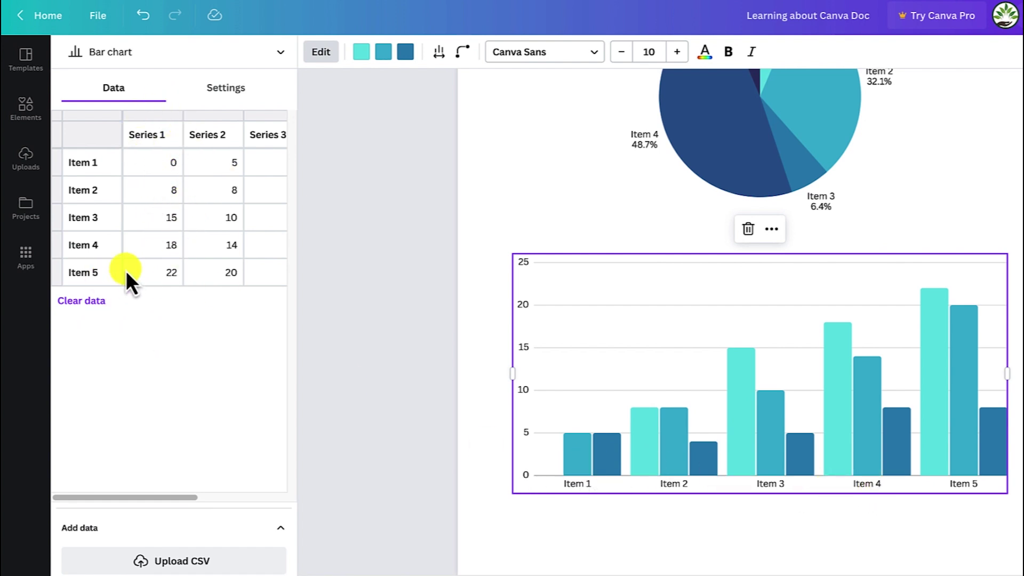
{"action": "left_click", "coordinate": [220, 89]}
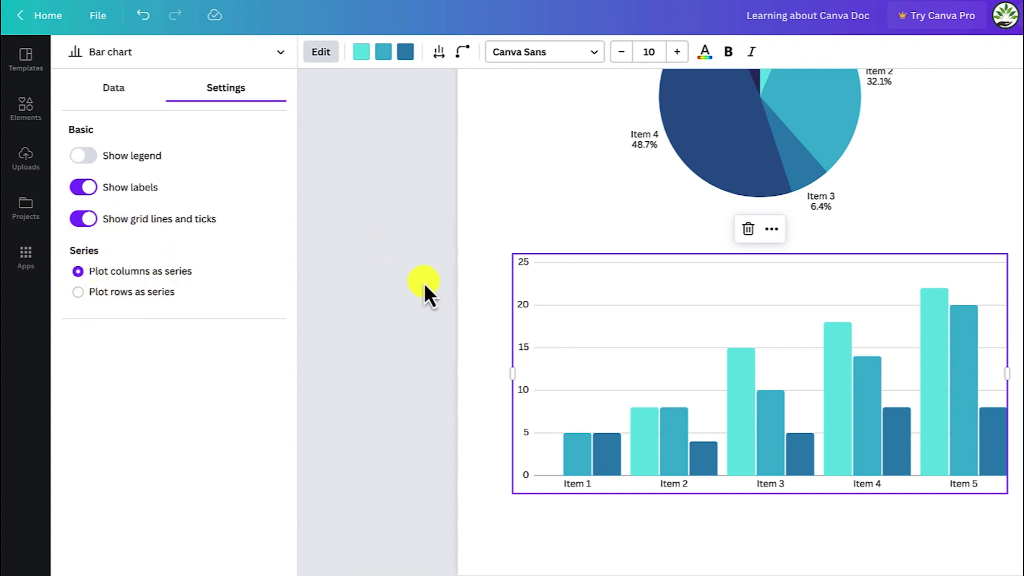
{"action": "scroll", "coordinate": [800, 416], "scroll_direction": "up", "scroll_amount": 1}
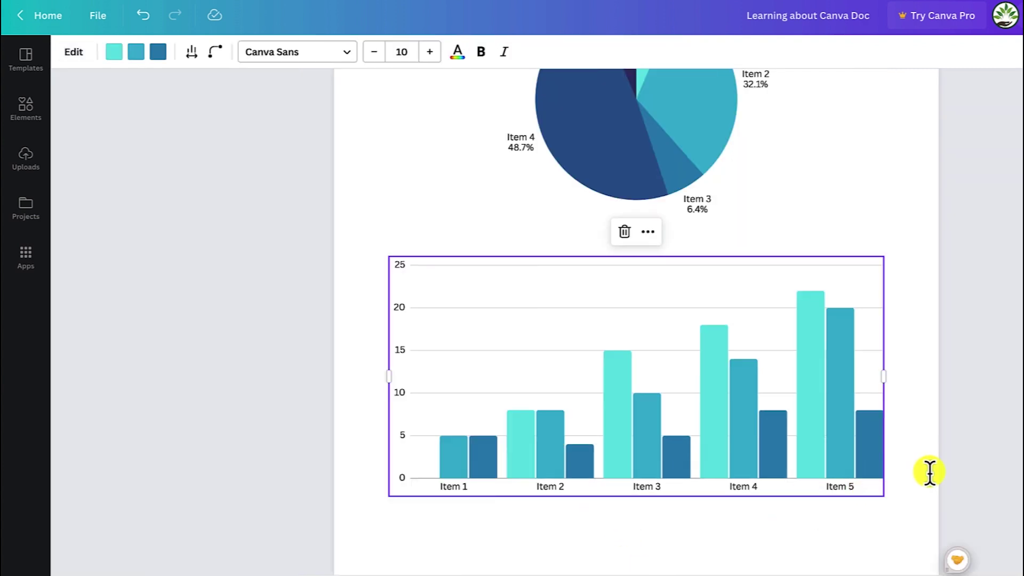
{"action": "left_click", "coordinate": [806, 516]}
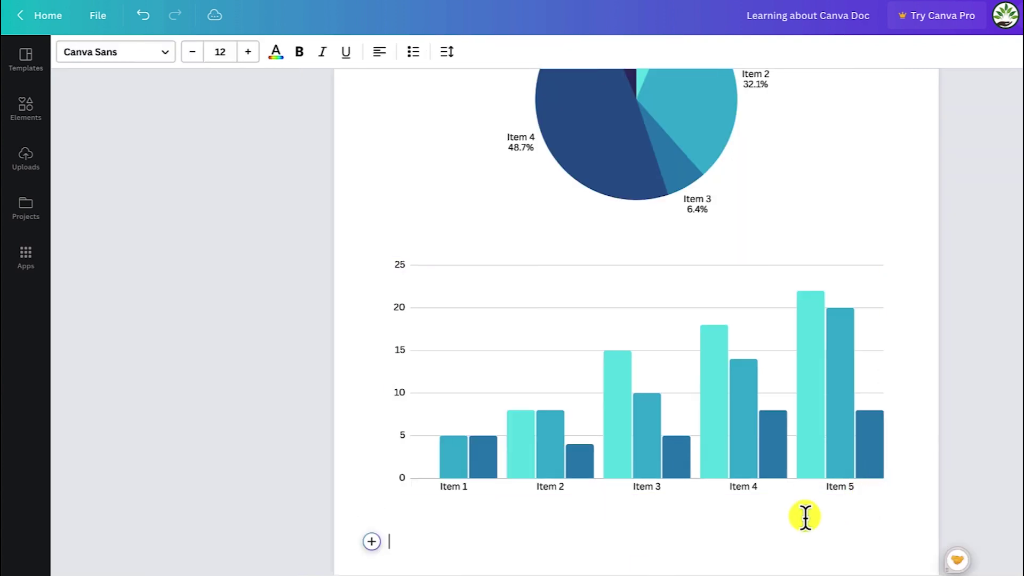
Insert a line chart below the bar chart with Item 3 set to 76.
{"action": "left_click", "coordinate": [371, 541]}
{"action": "scroll", "coordinate": [453, 515], "scroll_direction": "down", "scroll_amount": 4}
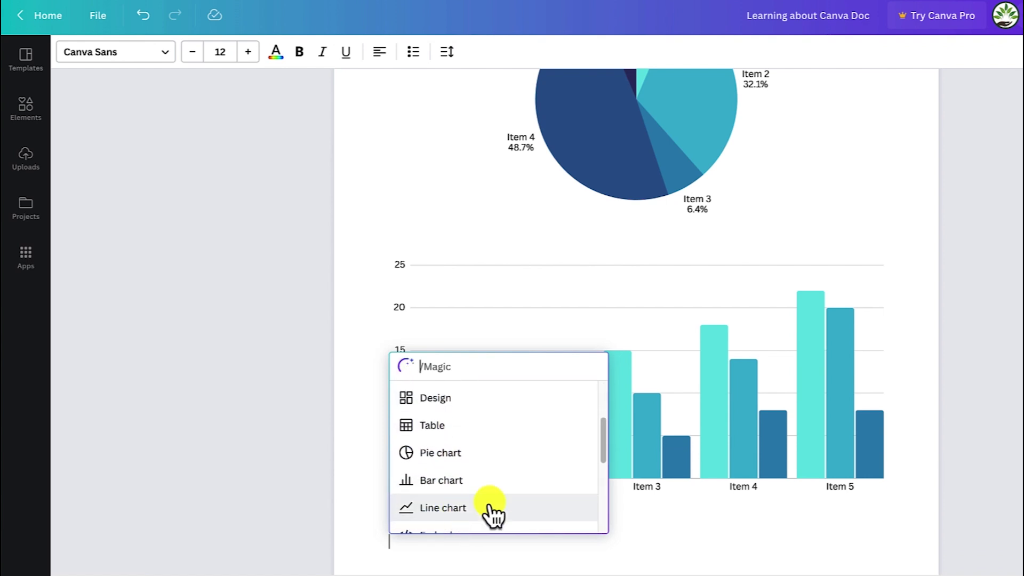
{"action": "left_click", "coordinate": [460, 510]}
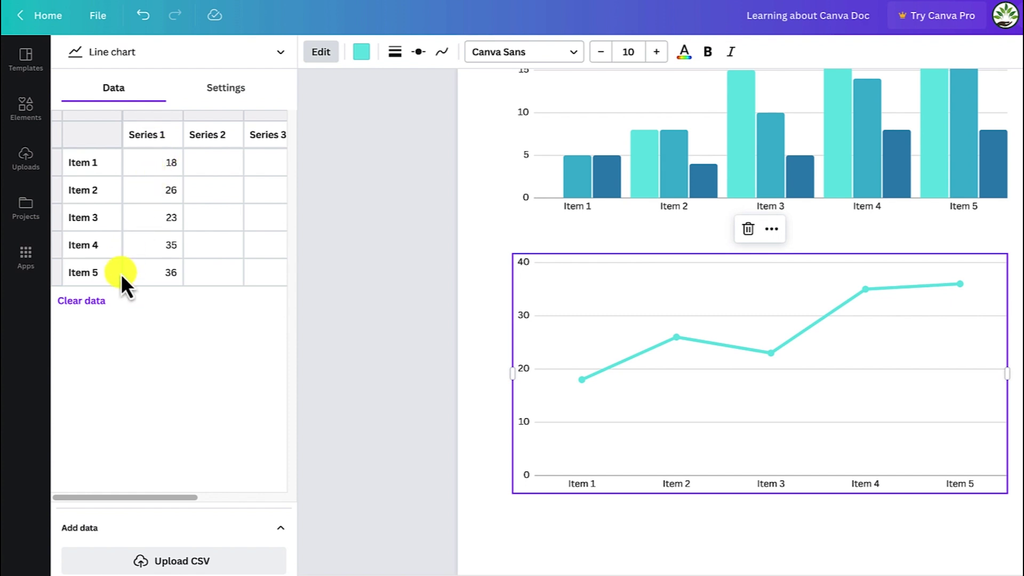
{"action": "left_click", "coordinate": [155, 219]}
{"action": "type", "text": "76"}
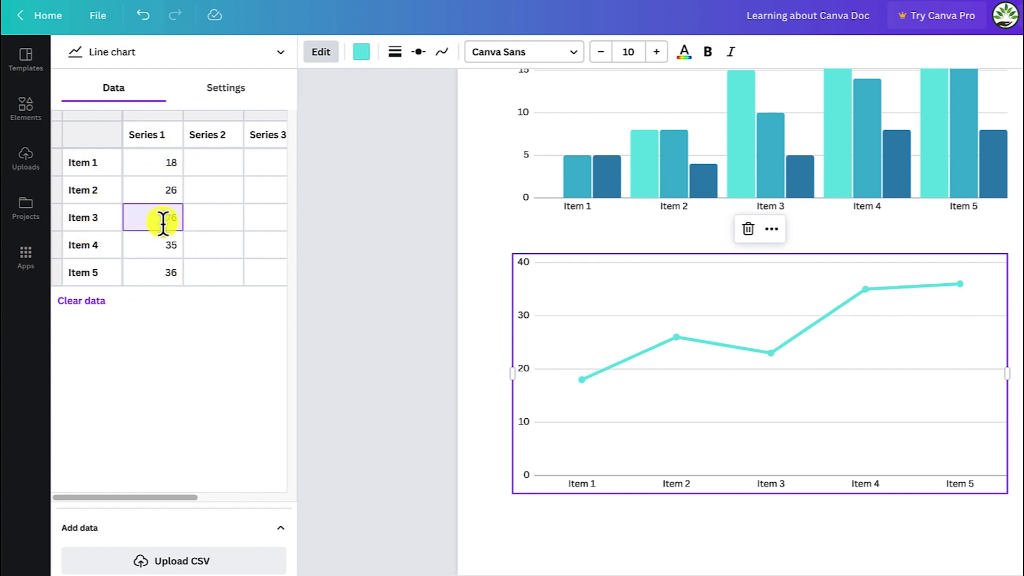
{"action": "key", "text": "Return"}
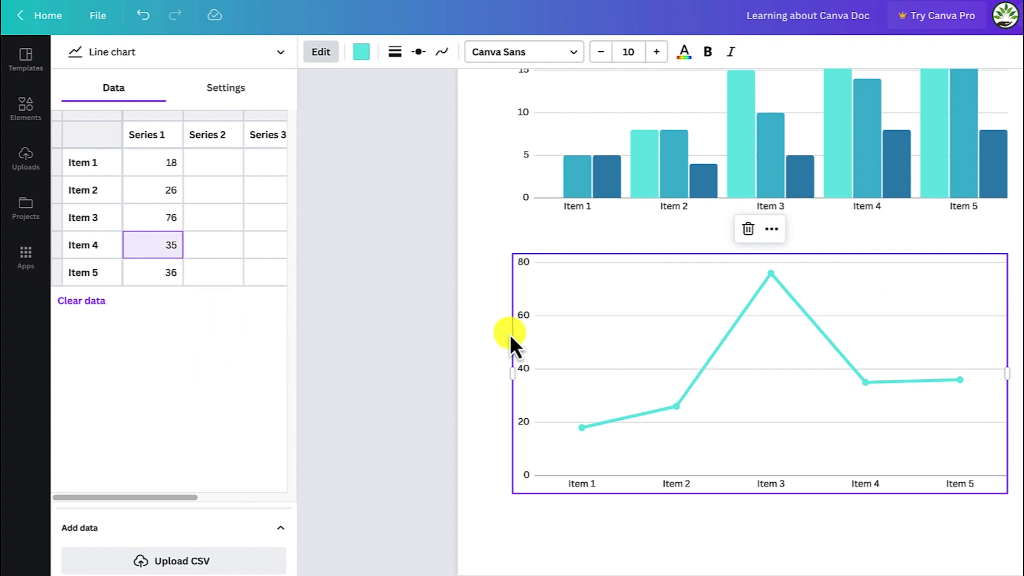
Make the chart line red with enlarged triangle markers.
{"action": "left_click", "coordinate": [363, 53]}
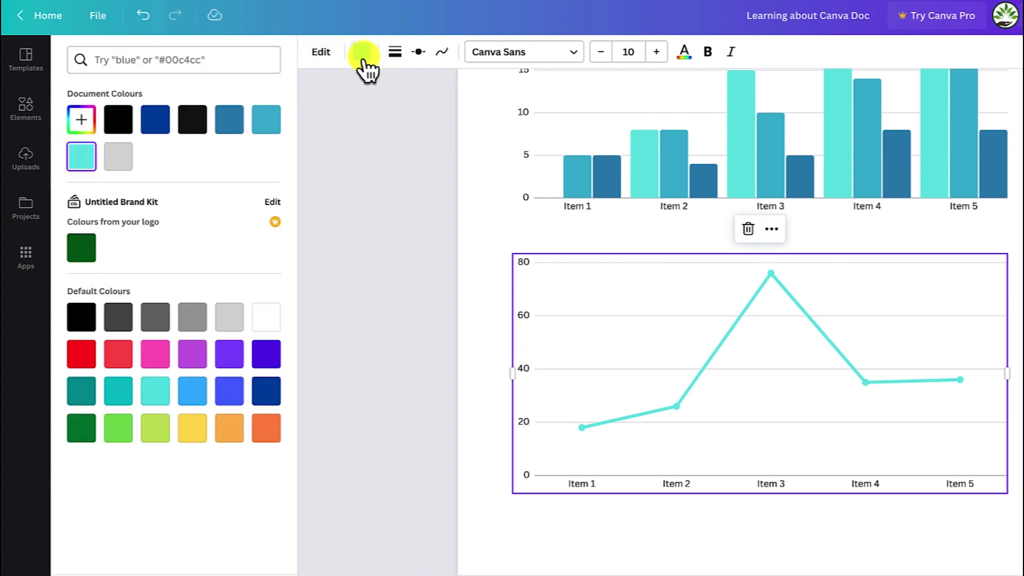
{"action": "left_click", "coordinate": [128, 357]}
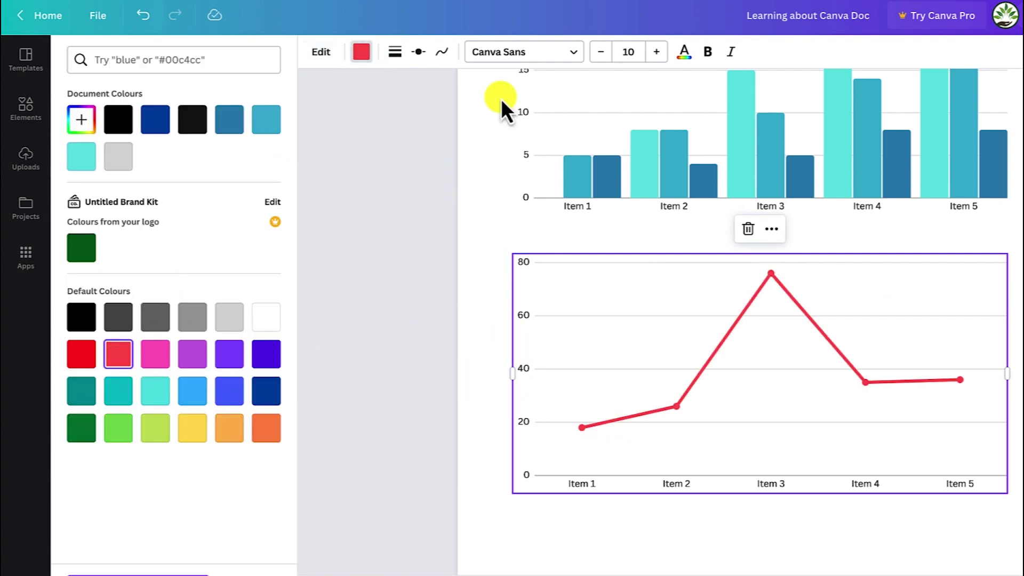
{"action": "left_click", "coordinate": [420, 52]}
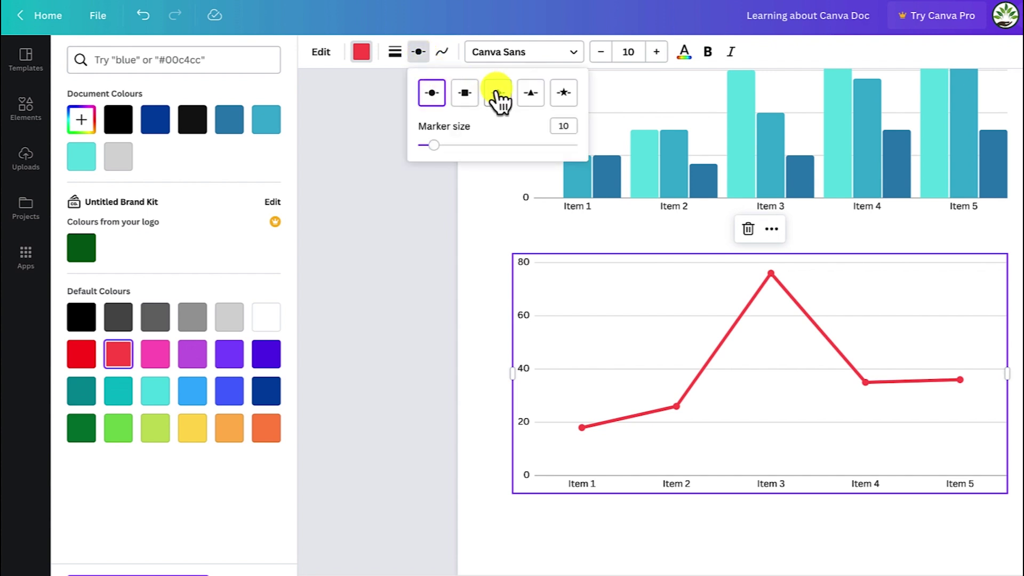
{"action": "left_click", "coordinate": [539, 103]}
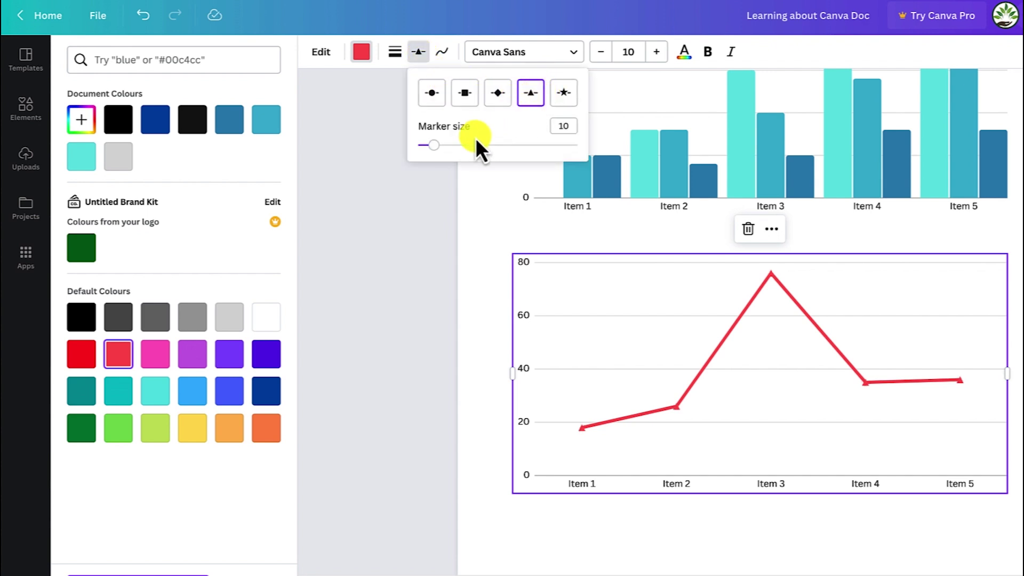
{"action": "mouse_move", "coordinate": [432, 151]}
{"action": "left_mouse_down"}
{"action": "mouse_move", "coordinate": [457, 152]}
{"action": "mouse_move", "coordinate": [426, 154]}
{"action": "mouse_move", "coordinate": [443, 155]}
{"action": "left_mouse_up"}
{"action": "left_click", "coordinate": [590, 459]}
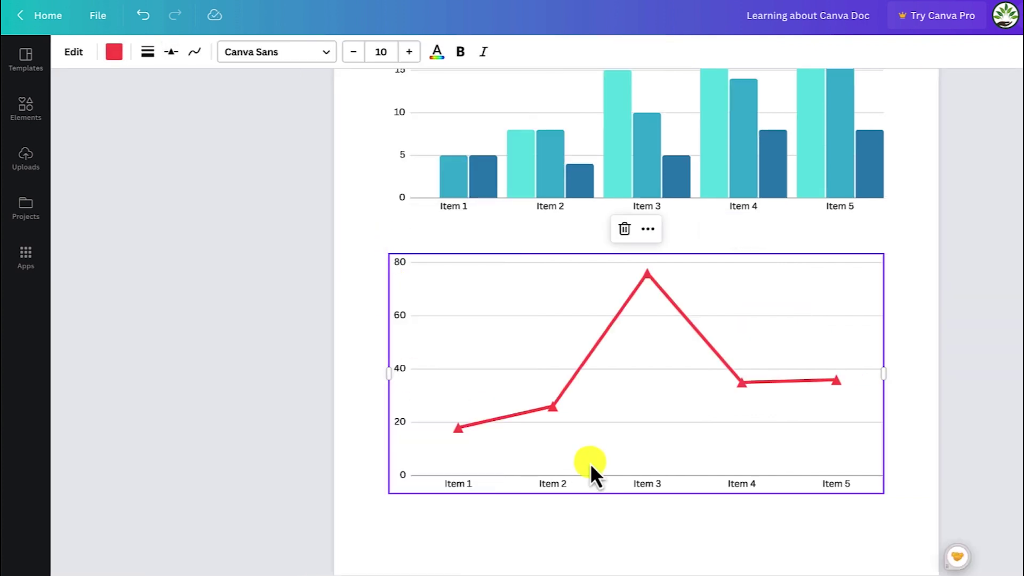
Add a bulleted list with 'test one' and 'test 2' below the line chart.
{"action": "left_click", "coordinate": [587, 504]}
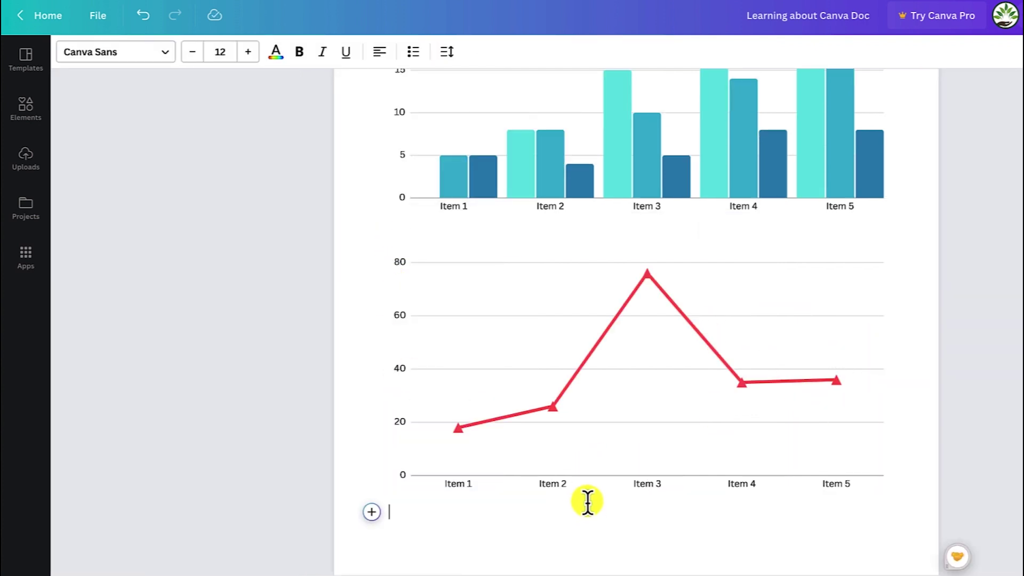
{"action": "left_click", "coordinate": [373, 510]}
{"action": "scroll", "coordinate": [504, 432], "scroll_direction": "down", "scroll_amount": 5}
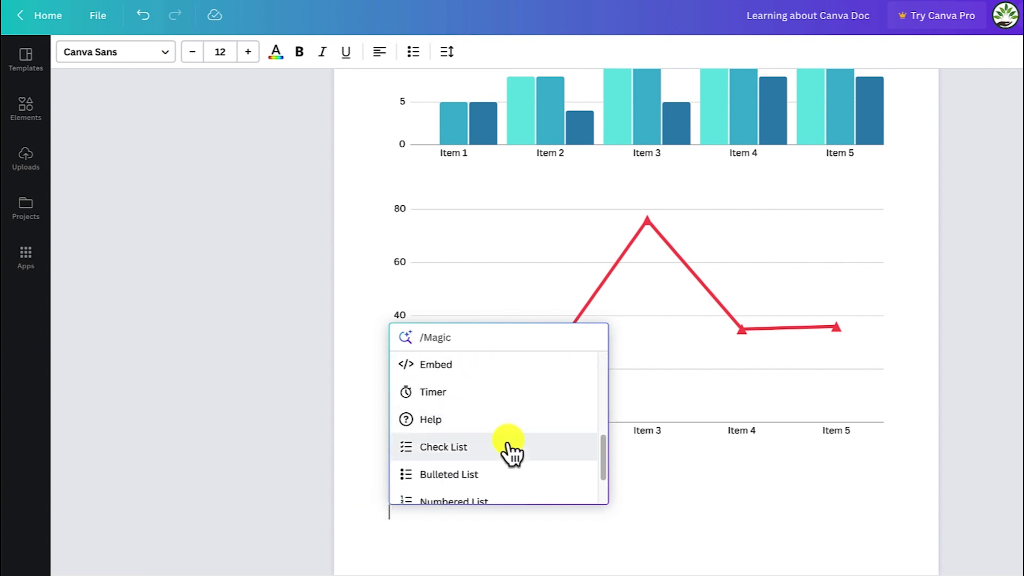
{"action": "left_click", "coordinate": [483, 478]}
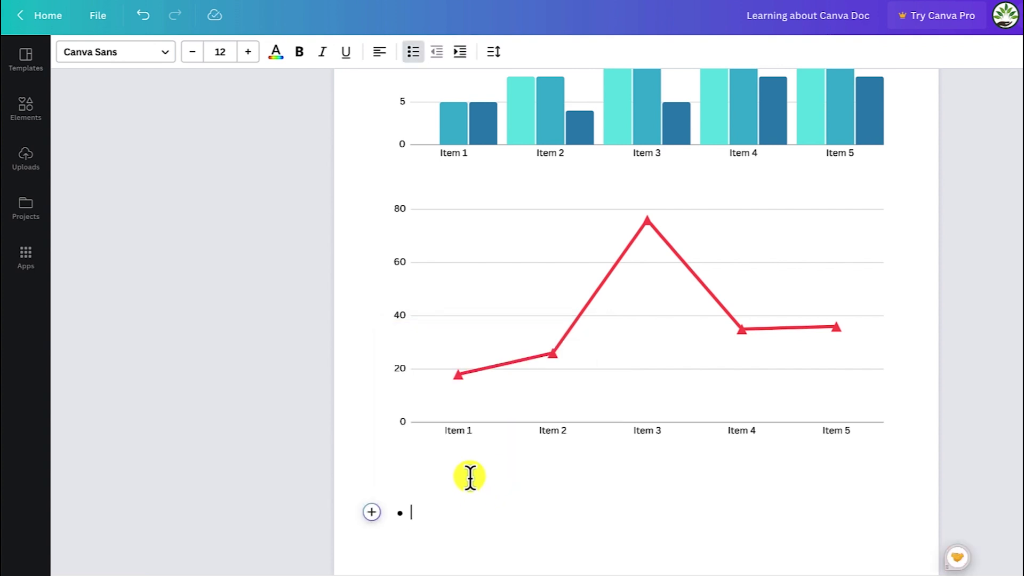
{"action": "key", "text": "Return"}
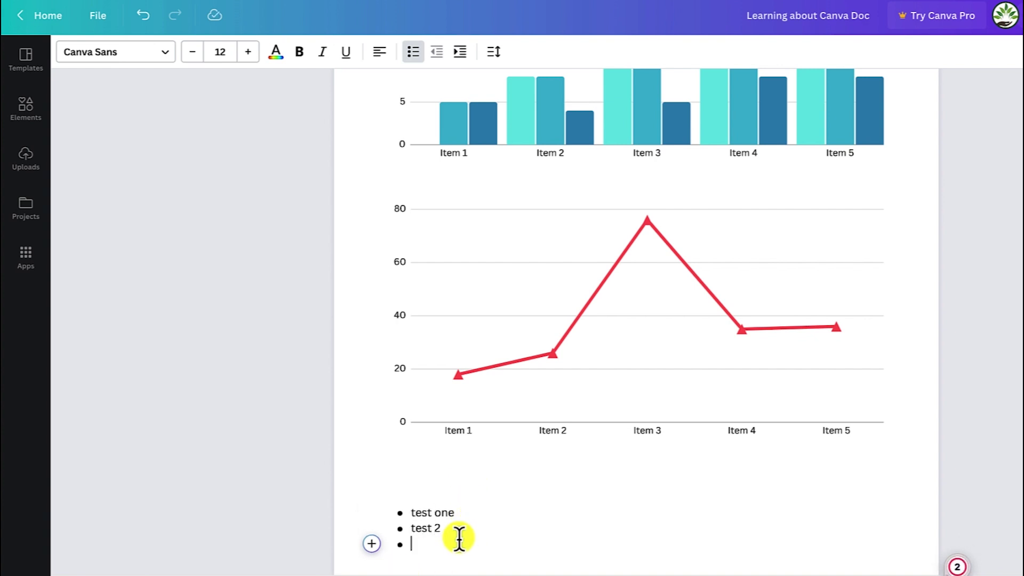
{"action": "key", "text": "BackSpace"}
Move to the empty line below the list to add a new block.
{"action": "scroll", "coordinate": [472, 466], "scroll_direction": "down", "scroll_amount": 1}
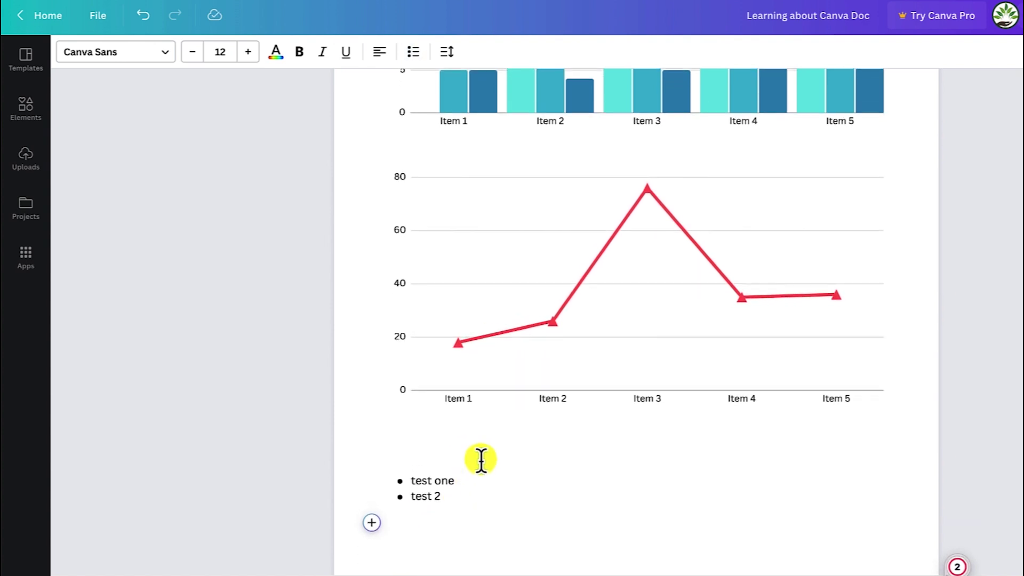
{"action": "scroll", "coordinate": [481, 460], "scroll_direction": "up", "scroll_amount": 15}
{"action": "scroll", "coordinate": [481, 460], "scroll_direction": "down", "scroll_amount": 14}
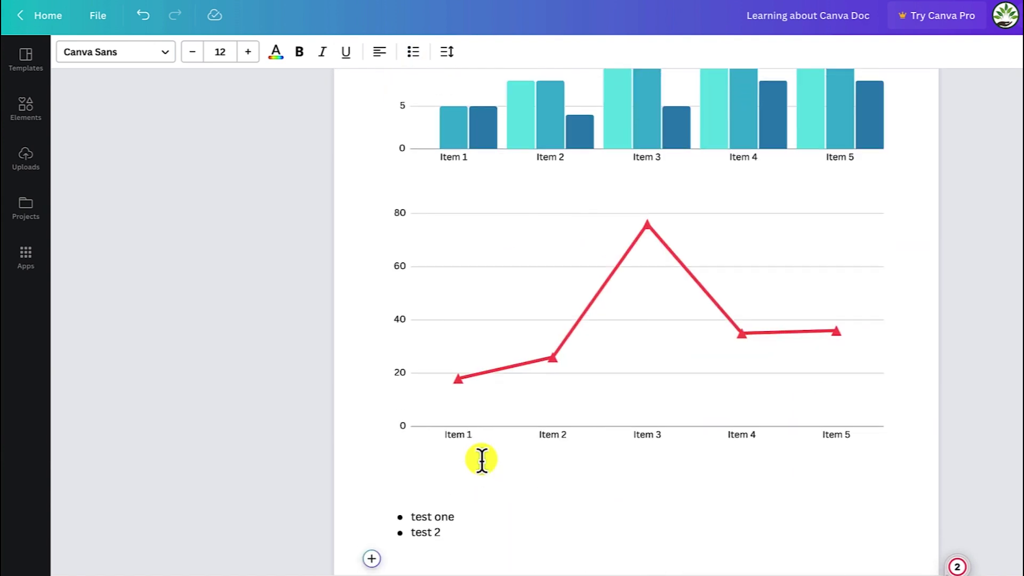
{"action": "scroll", "coordinate": [481, 461], "scroll_direction": "down", "scroll_amount": 1}
{"action": "scroll", "coordinate": [642, 389], "scroll_direction": "up", "scroll_amount": 15}
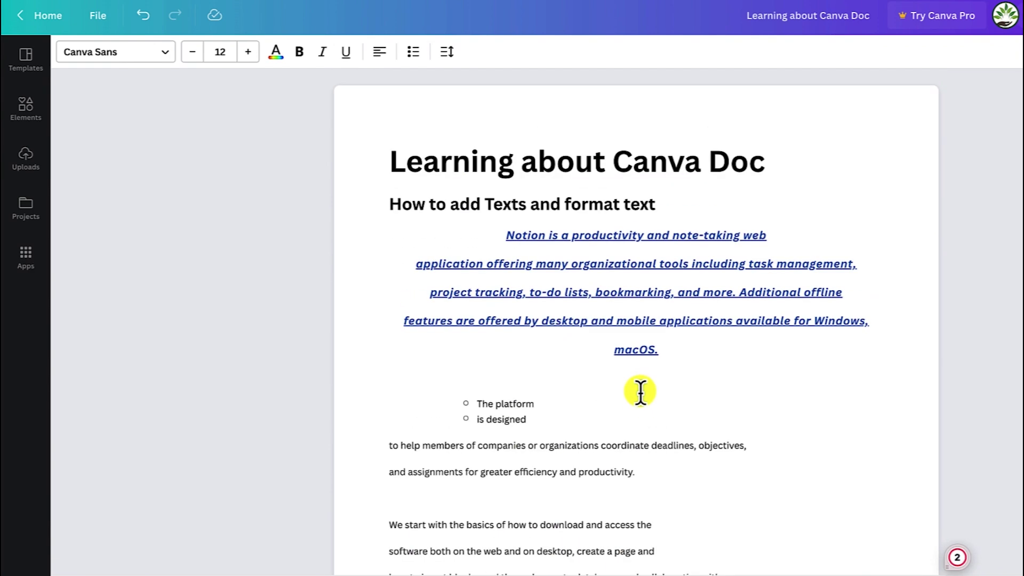
{"action": "scroll", "coordinate": [640, 391], "scroll_direction": "down", "scroll_amount": 15}
{"action": "left_click", "coordinate": [446, 520]}
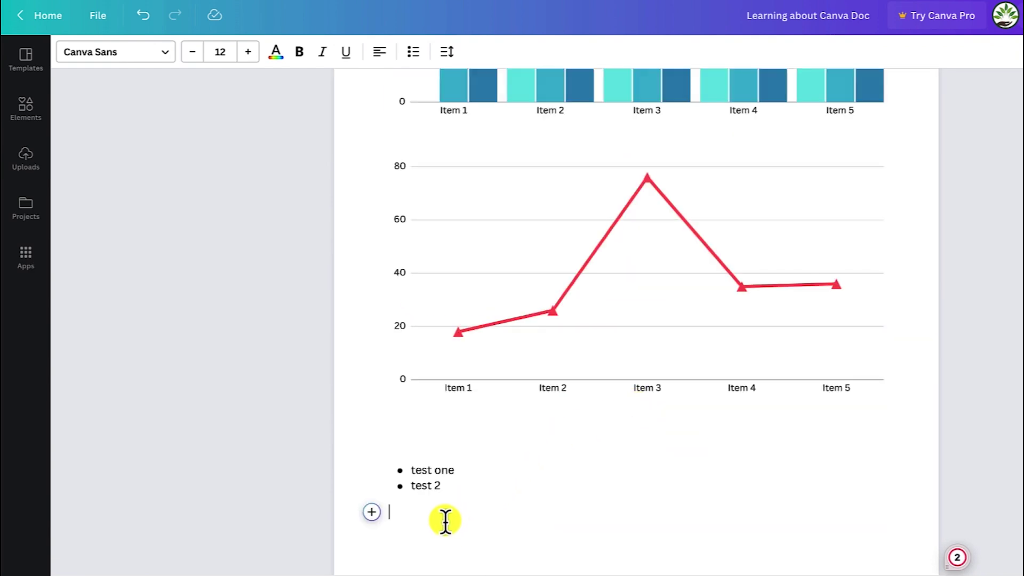
{"action": "left_click", "coordinate": [372, 512]}
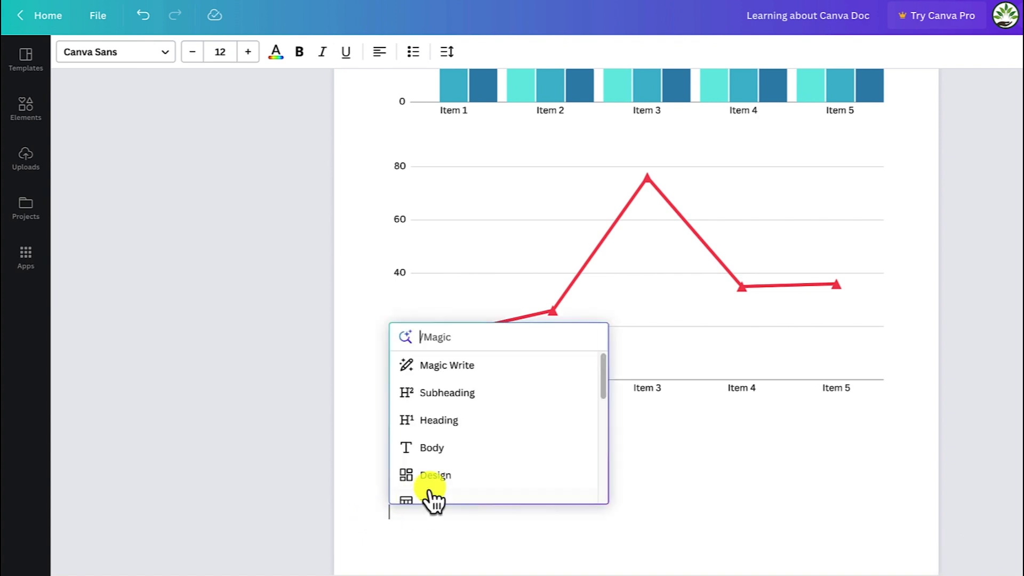
Generate a Magic Write paragraph from the prompt 'Write about youtube content creation' and insert it.
{"action": "left_click", "coordinate": [453, 373]}
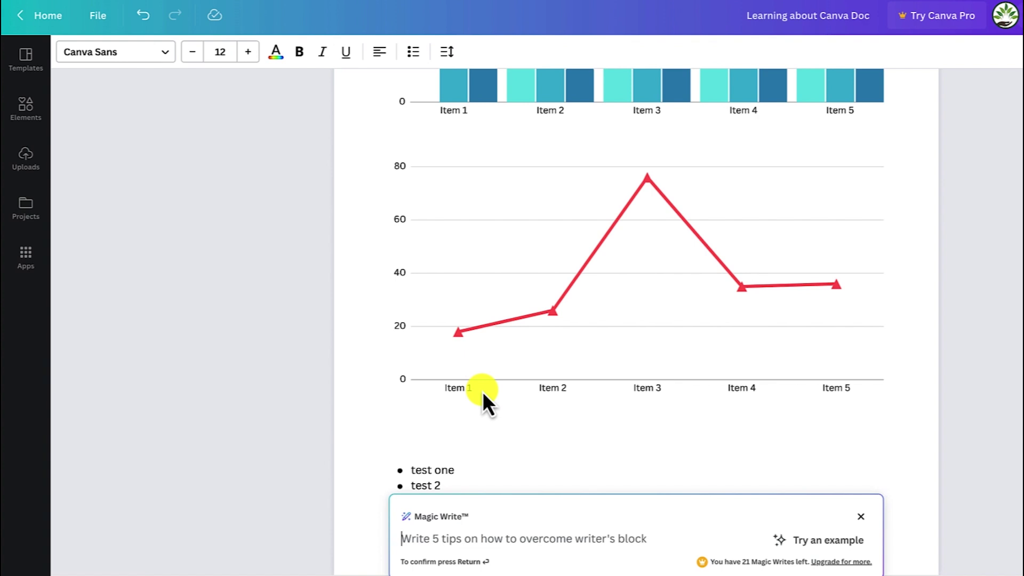
{"action": "type", "text": "Wrtie"}
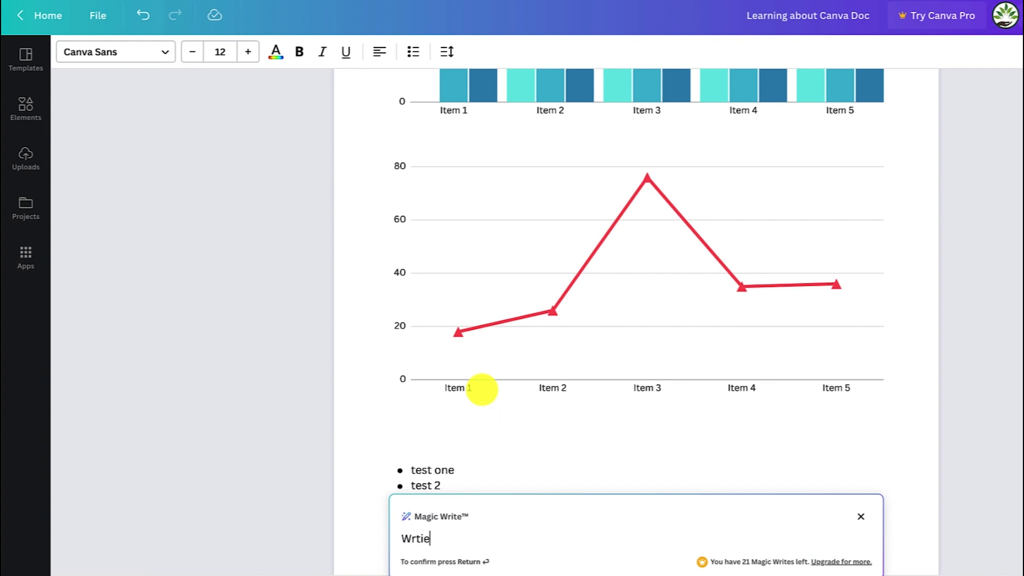
{"action": "key", "text": "BackSpace"}
{"action": "key", "text": "BackSpace"}
{"action": "key", "text": "BackSpace"}
{"action": "type", "text": "ite about yout"}
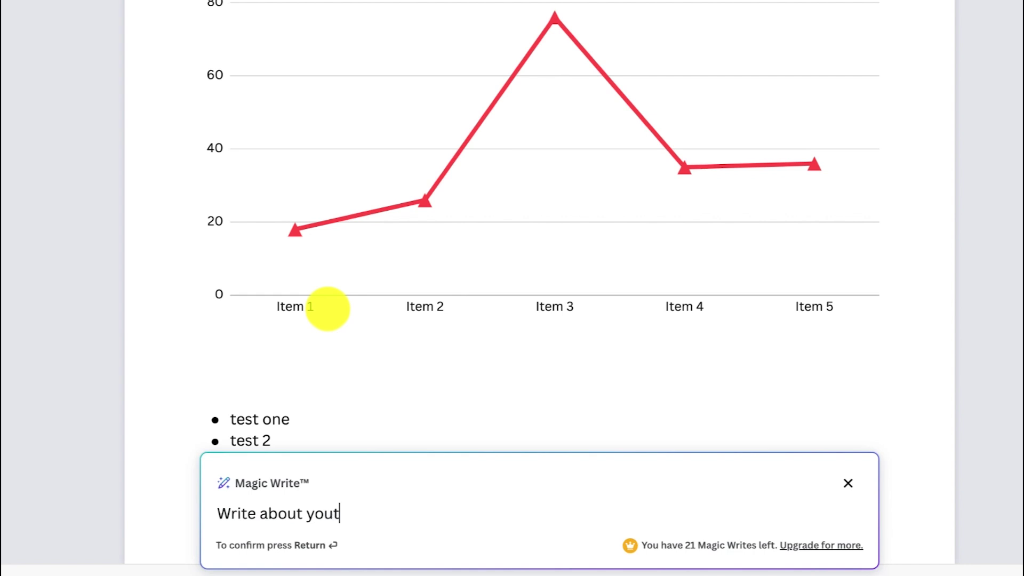
{"action": "type", "text": "ube content creation"}
{"action": "key", "text": "Return"}
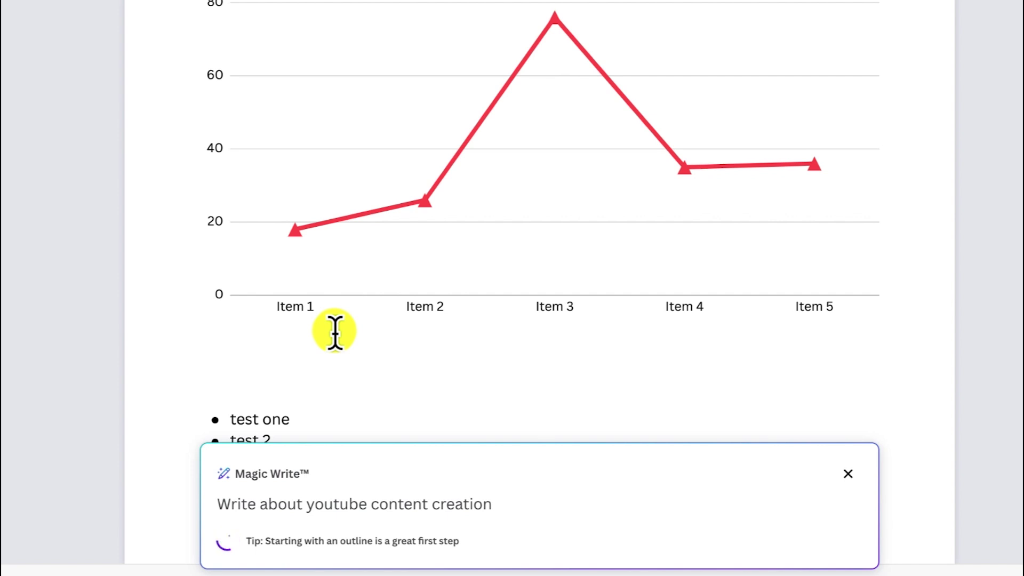
{"action": "scroll", "coordinate": [347, 347], "scroll_direction": "down", "scroll_amount": 3}
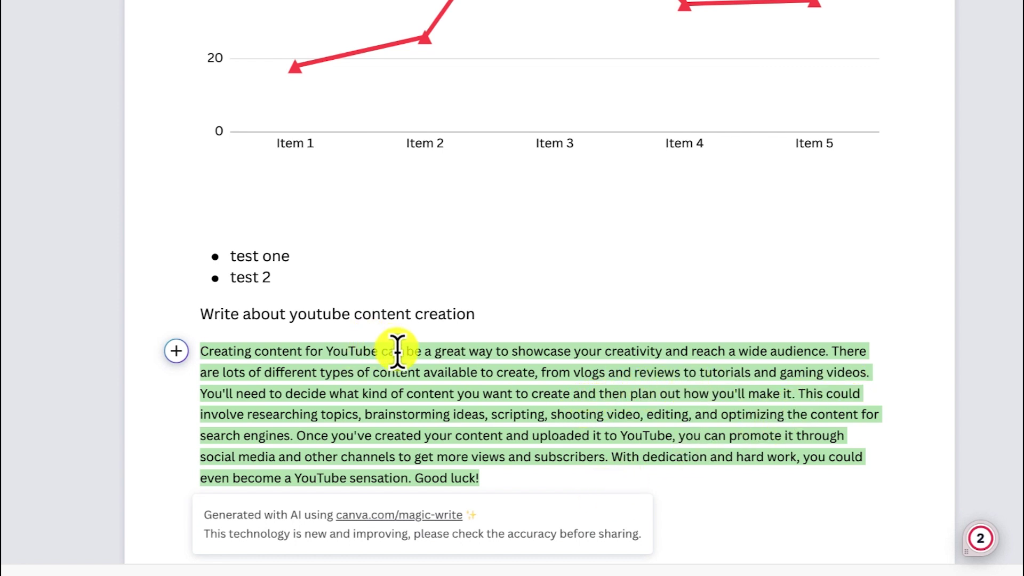
{"action": "left_click", "coordinate": [511, 477]}
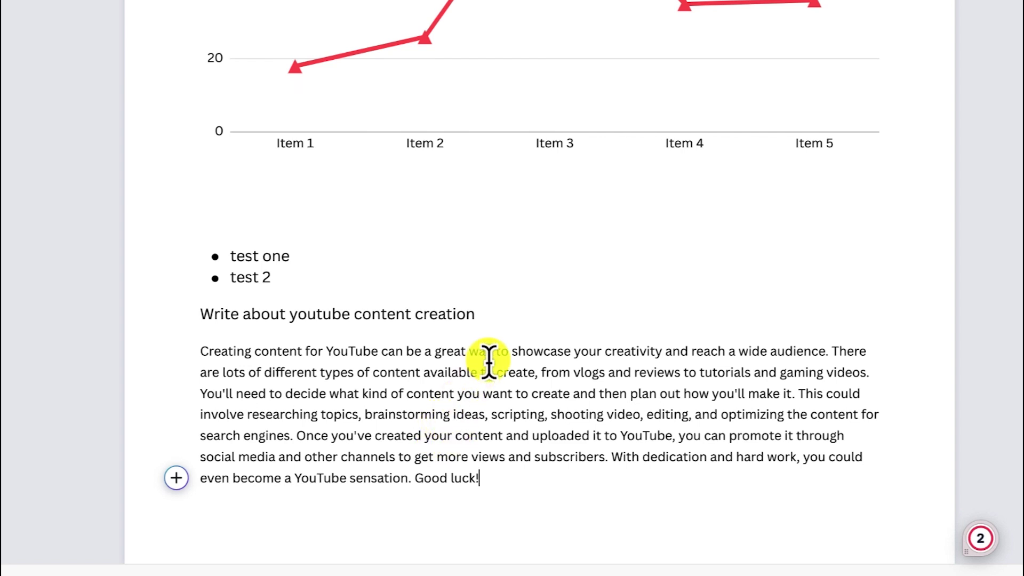
Select and then deselect the prompt heading line to clear the AI highlight.
{"action": "scroll", "coordinate": [488, 360], "scroll_direction": "up", "scroll_amount": 1}
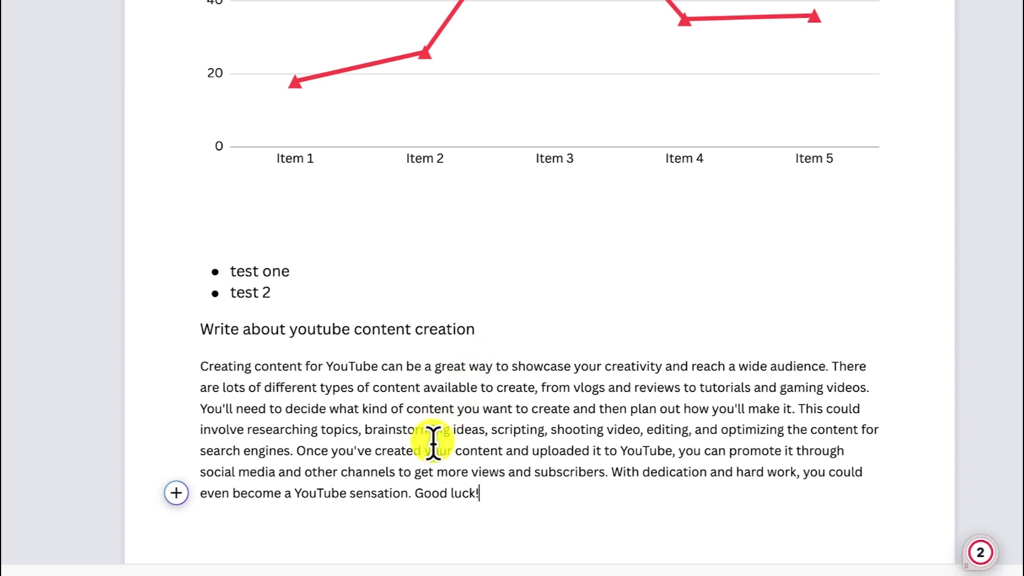
{"action": "left_click", "coordinate": [487, 332]}
{"action": "left_click", "coordinate": [174, 337], "text": "shift"}
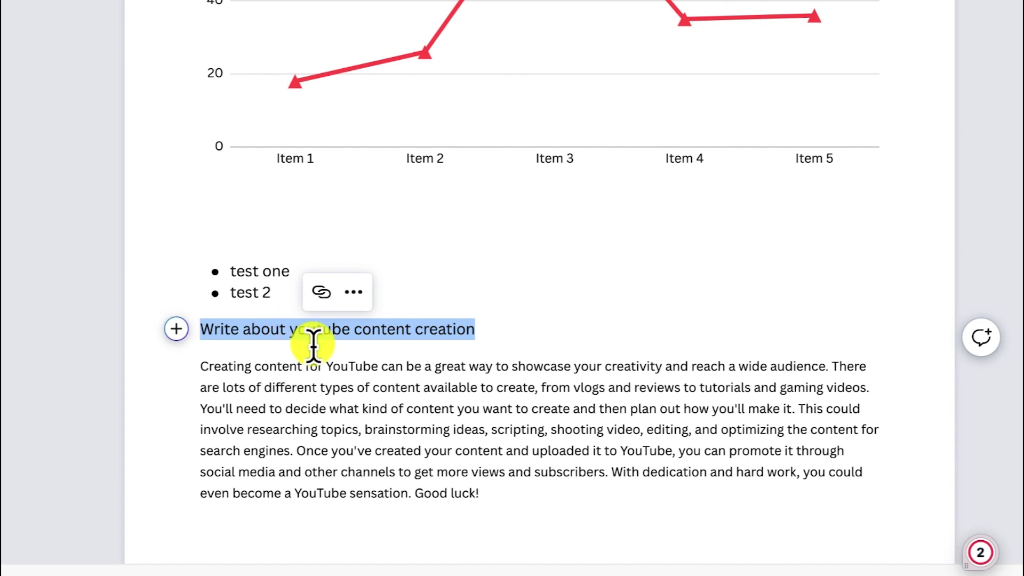
{"action": "left_click", "coordinate": [335, 332]}
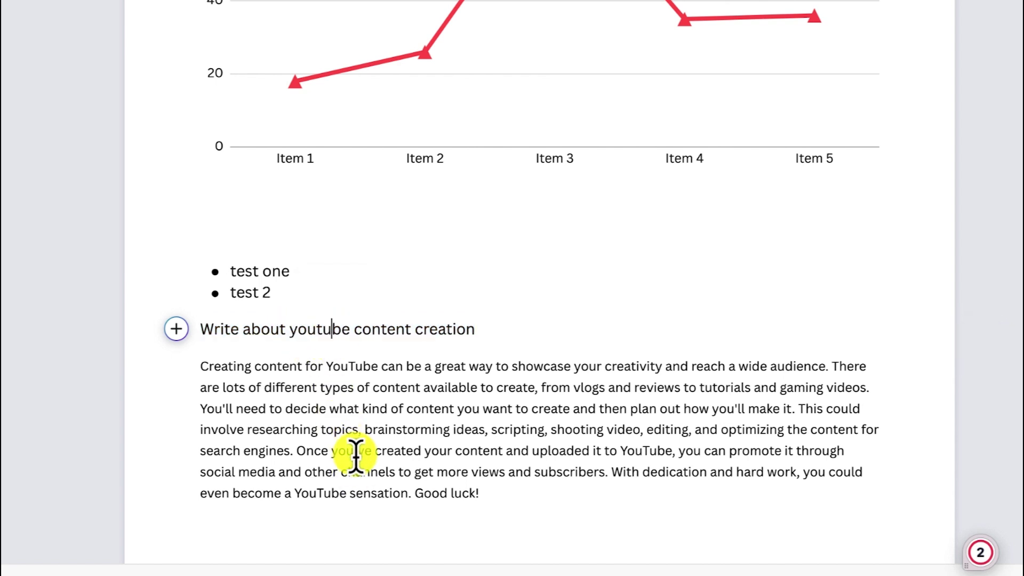
Add an empty block below the paragraph and return to the end after 'Good luck!'.
{"action": "scroll", "coordinate": [458, 290], "scroll_direction": "up", "scroll_amount": 1}
{"action": "scroll", "coordinate": [402, 443], "scroll_direction": "up", "scroll_amount": 3}
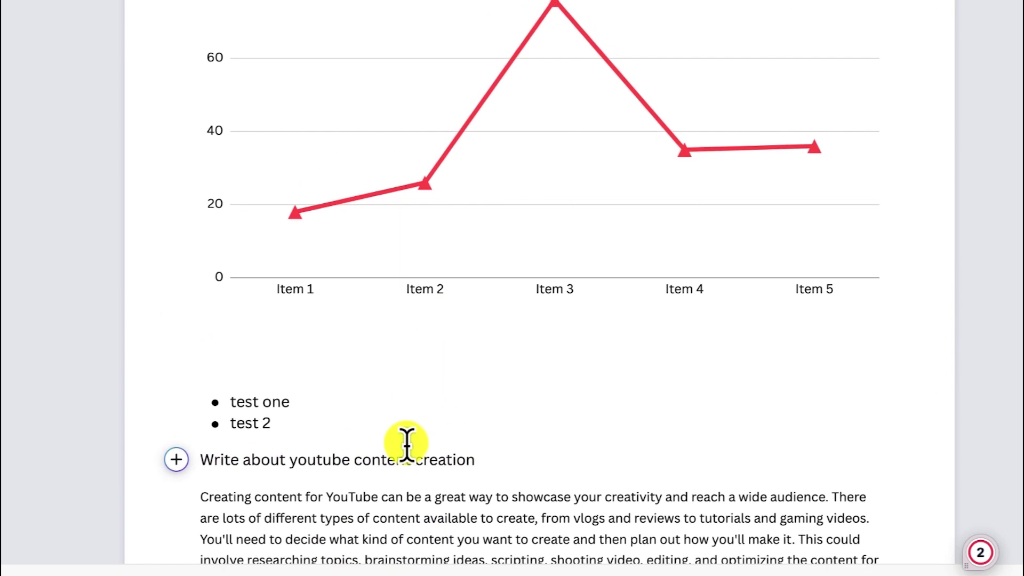
{"action": "scroll", "coordinate": [411, 501], "scroll_direction": "down", "scroll_amount": 3}
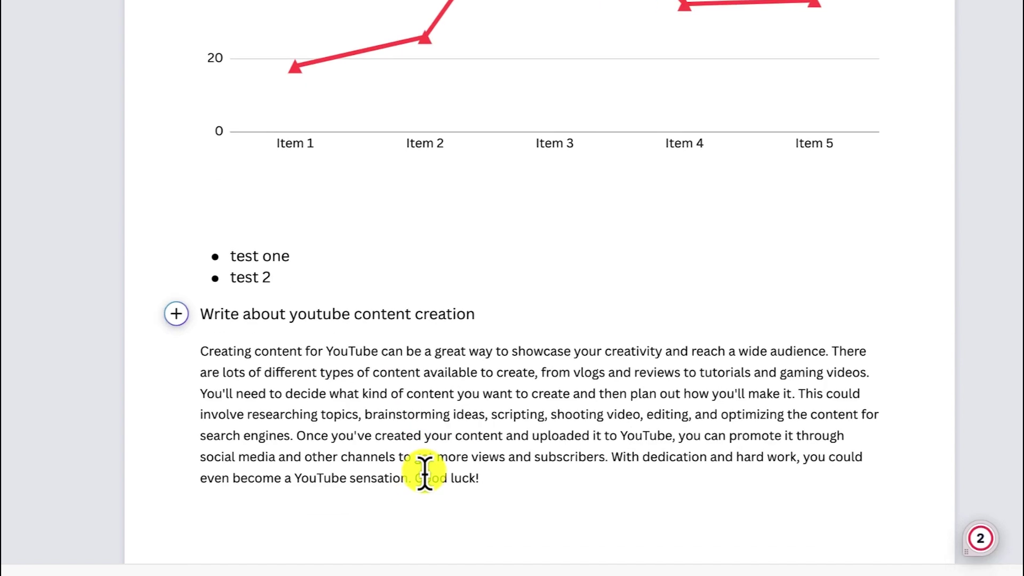
{"action": "scroll", "coordinate": [540, 483], "scroll_direction": "up", "scroll_amount": 15}
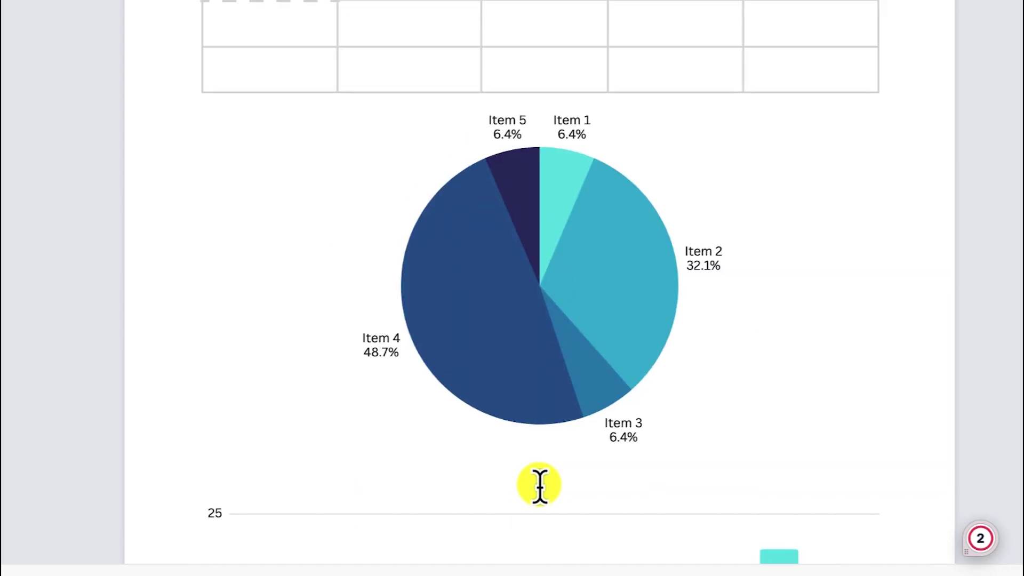
{"action": "scroll", "coordinate": [484, 475], "scroll_direction": "down", "scroll_amount": 20}
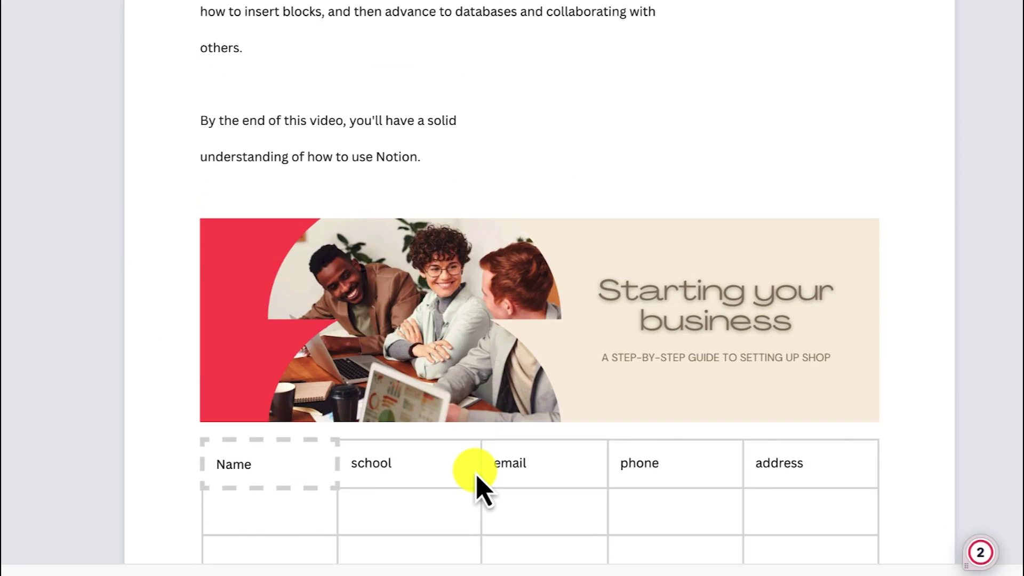
{"action": "scroll", "coordinate": [408, 482], "scroll_direction": "down", "scroll_amount": 8}
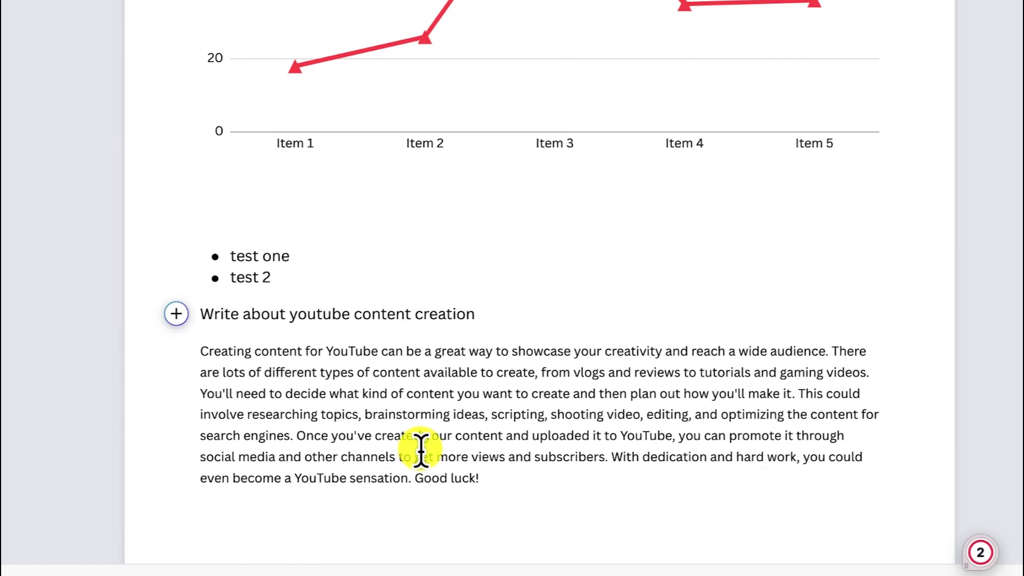
{"action": "left_click", "coordinate": [530, 478]}
{"action": "key", "text": "Return"}
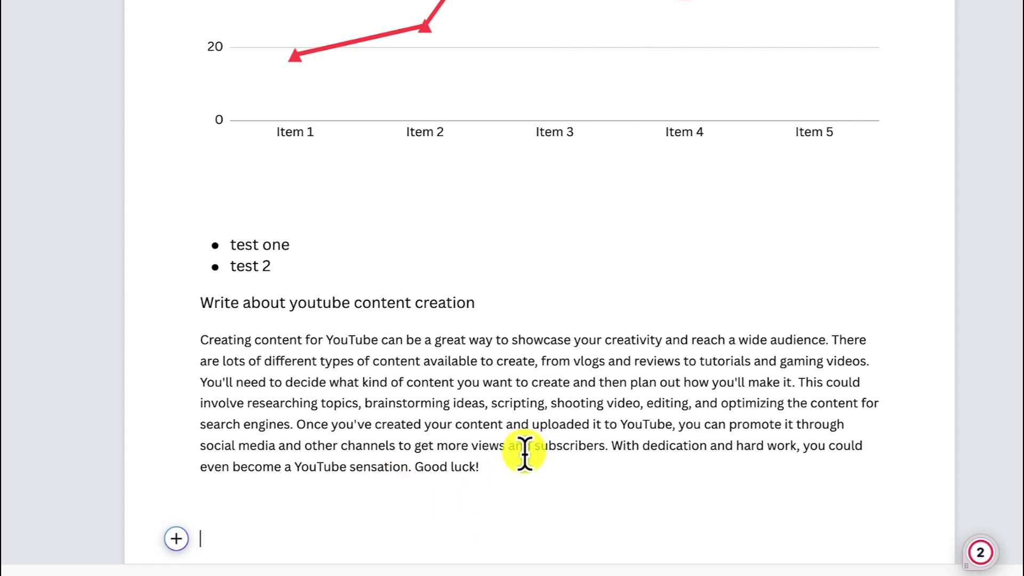
{"action": "left_click", "coordinate": [490, 467]}
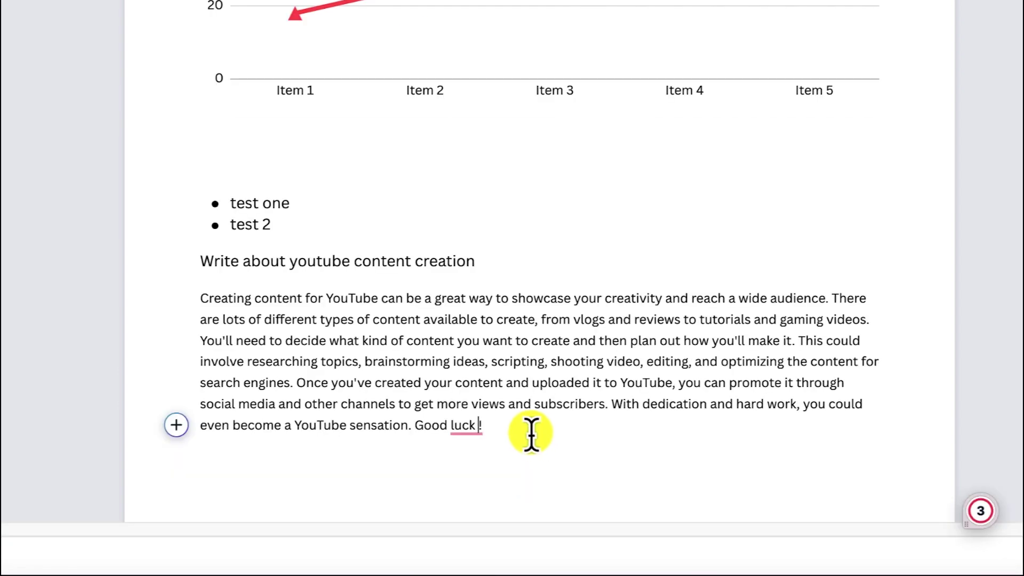
Add a grinning emoji and a red apple emoji at the end of 'Good luck!'.
{"action": "type", "text": ":"}
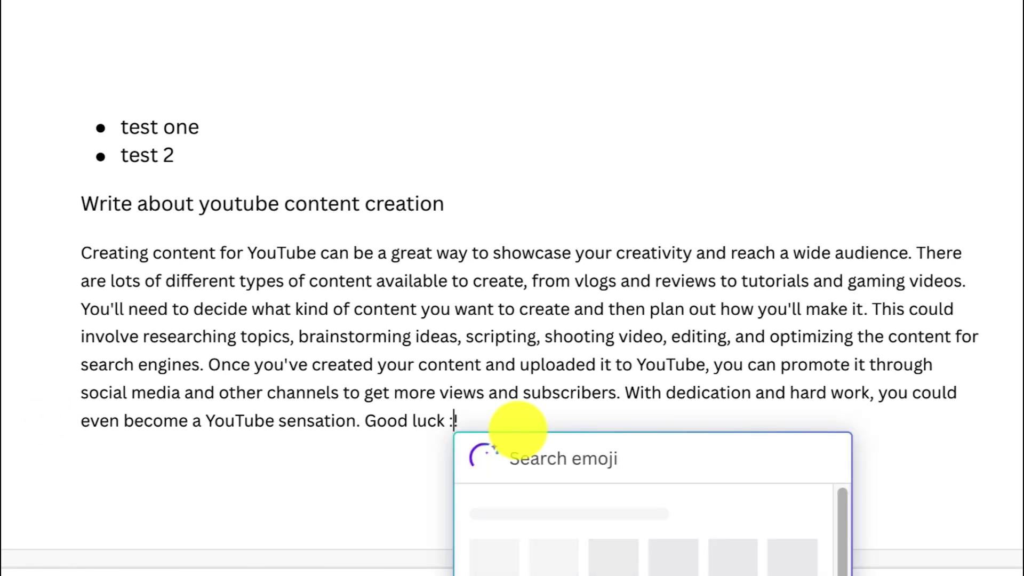
{"action": "type", "text": "smile"}
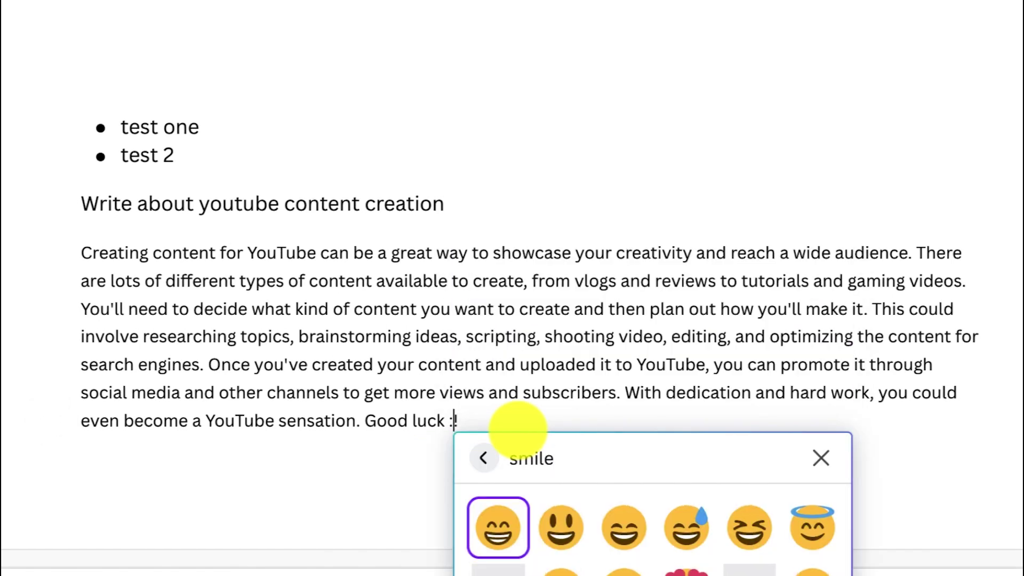
{"action": "key", "text": "Return"}
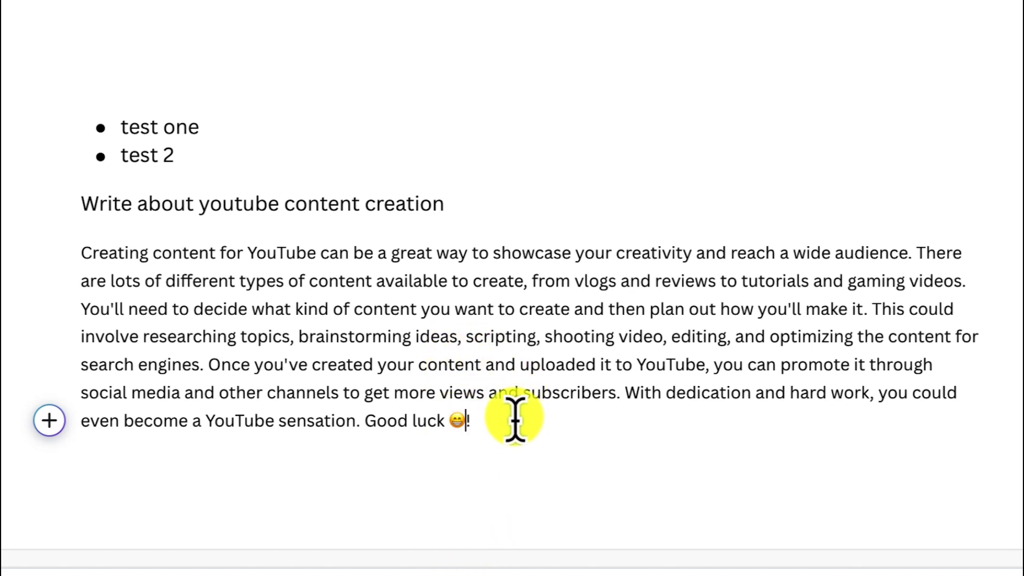
{"action": "left_click", "coordinate": [565, 430]}
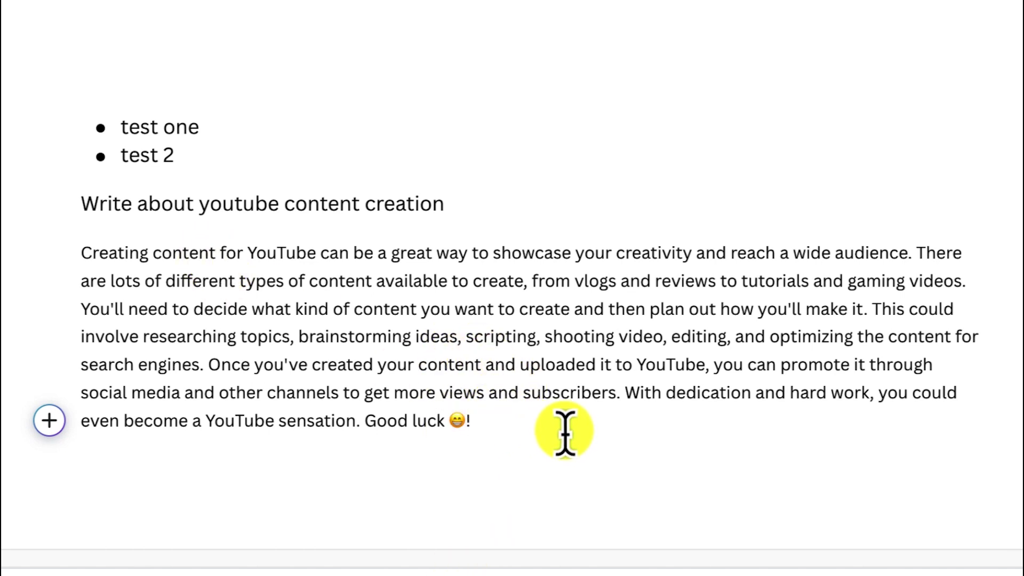
{"action": "type", "text": ":apple"}
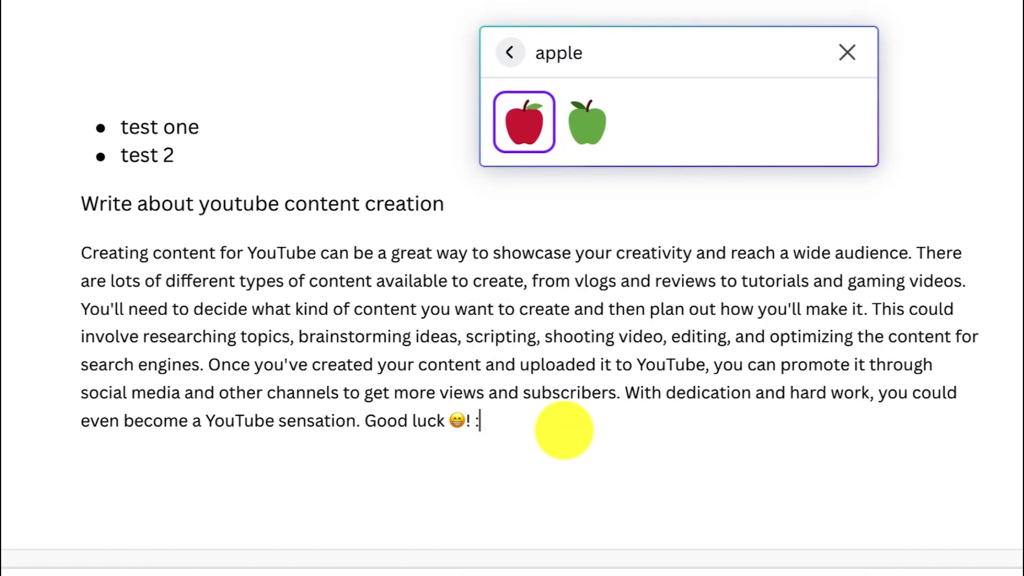
{"action": "key", "text": "Return"}
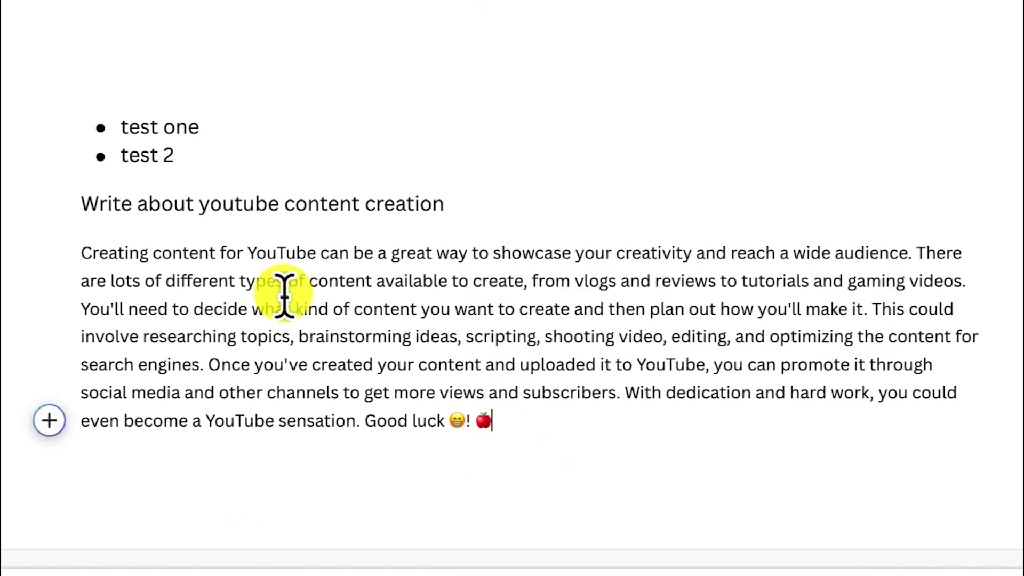
Insert a hamburger emoji after 'content' and a thumbs-up before 'want', then add blank lines.
{"action": "left_click", "coordinate": [221, 248]}
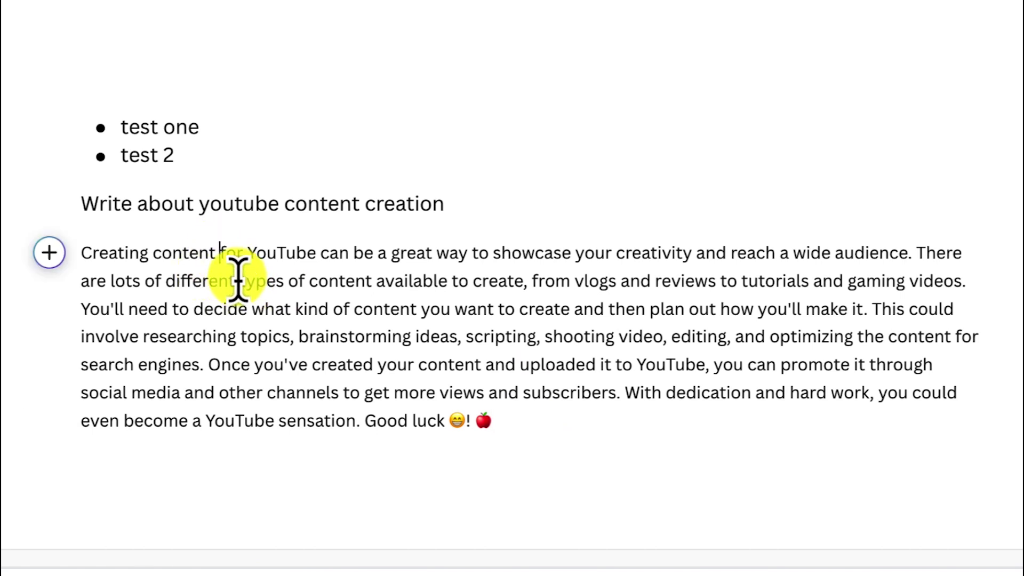
{"action": "type", "text": ":"}
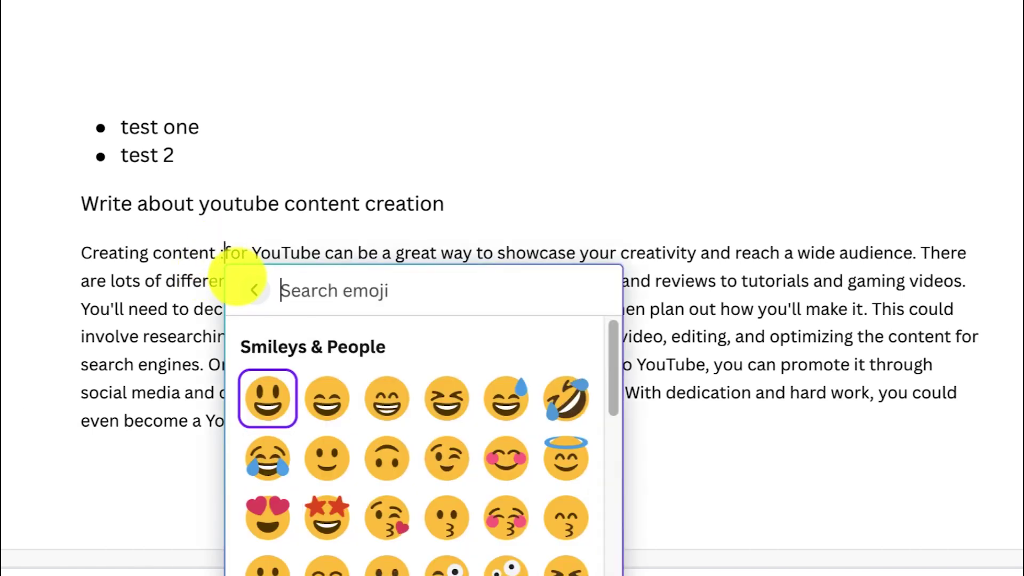
{"action": "type", "text": "hamburger"}
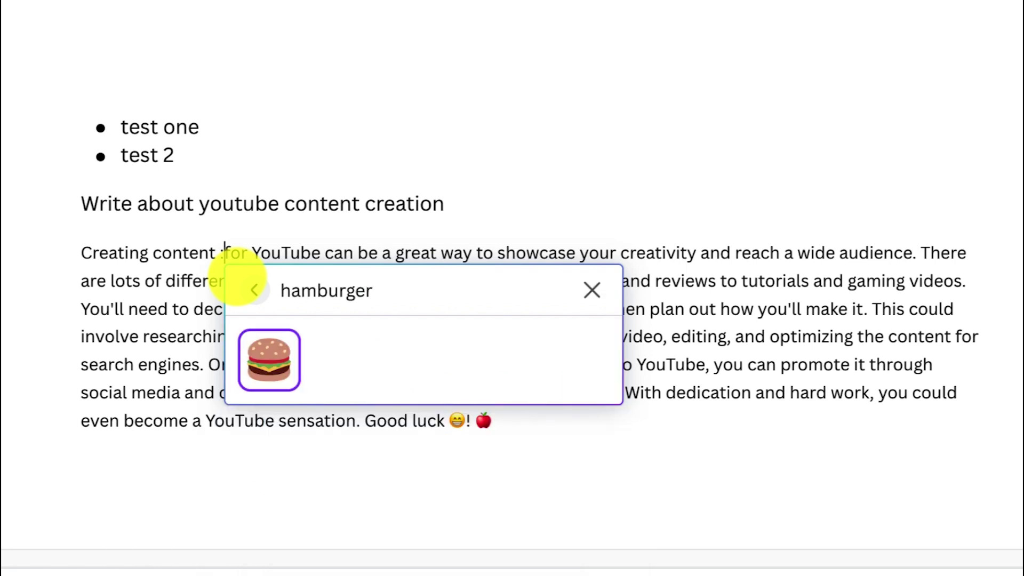
{"action": "key", "text": "Return"}
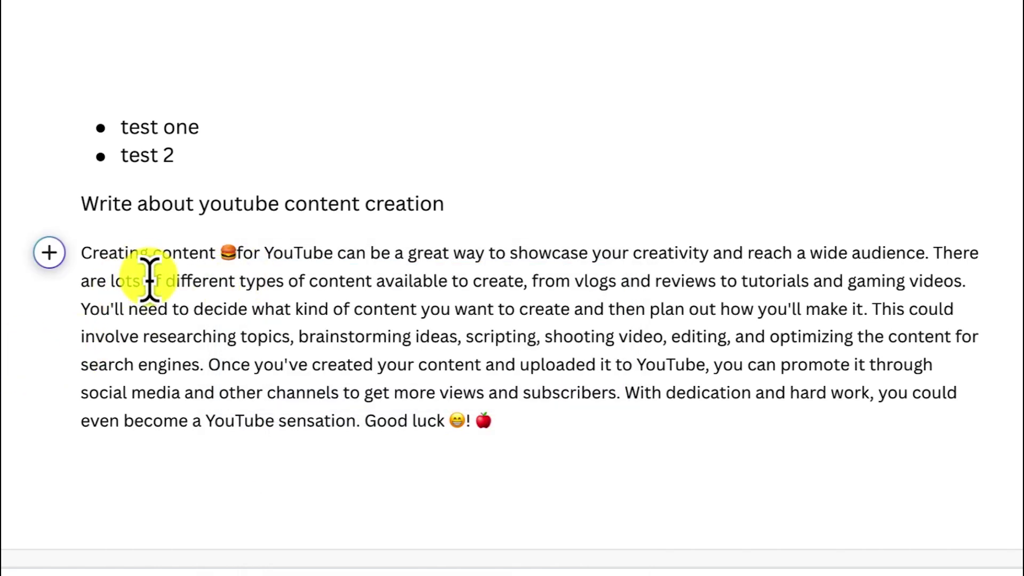
{"action": "left_click", "coordinate": [453, 309]}
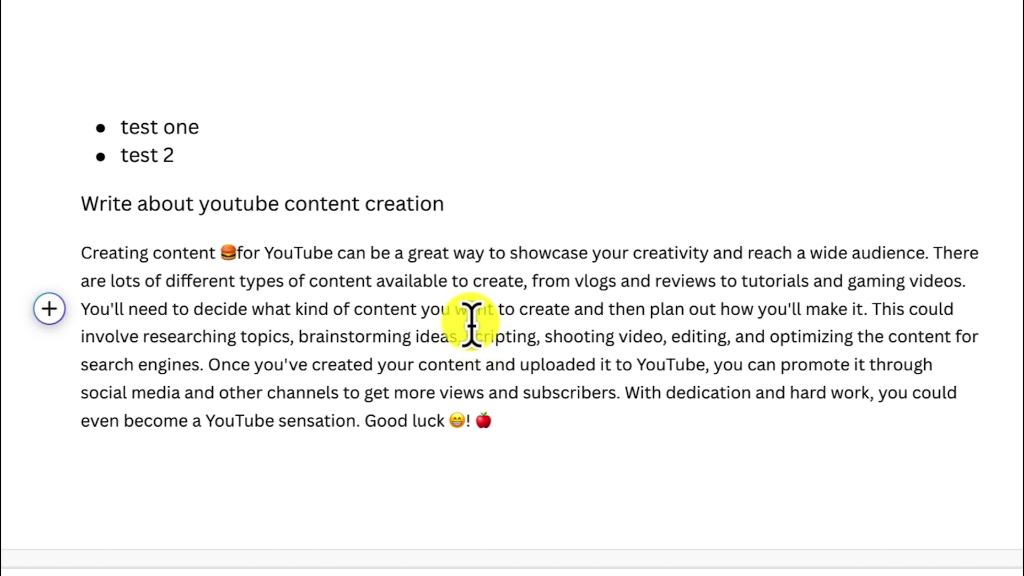
{"action": "type", "text": ":th"}
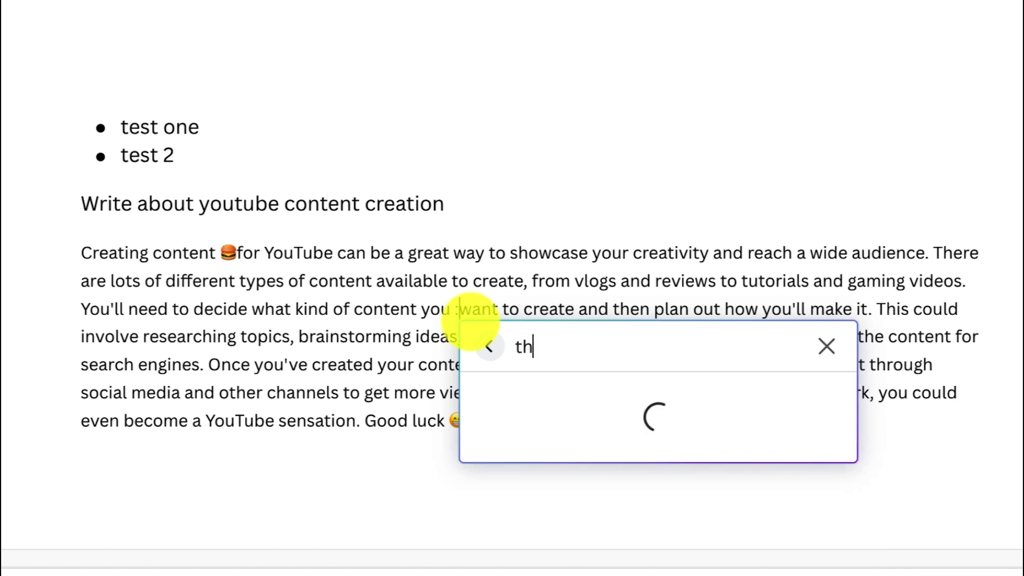
{"action": "key", "text": "Return"}
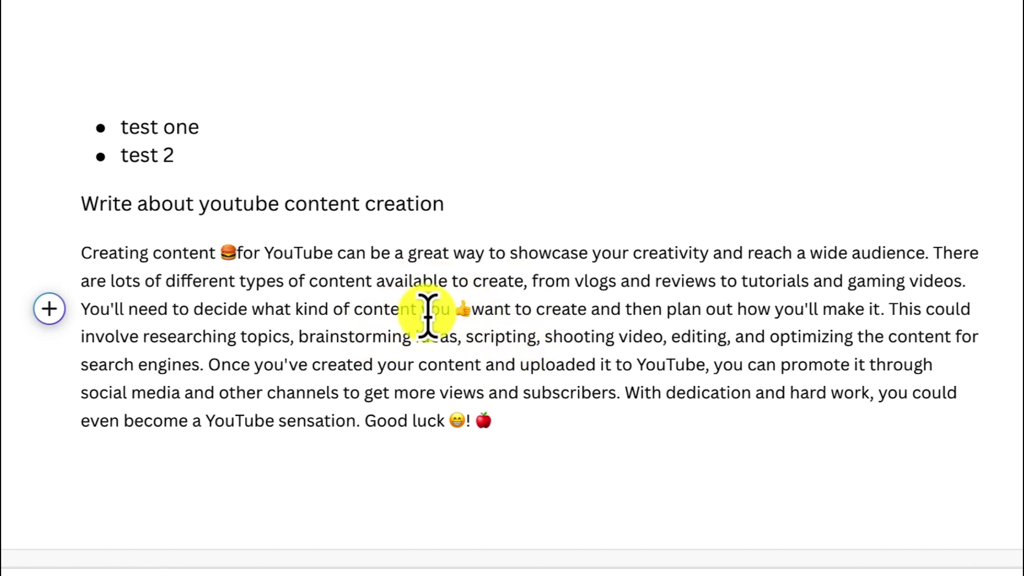
{"action": "left_click", "coordinate": [531, 418]}
{"action": "key", "text": "Return"}
{"action": "key", "text": "Return"}
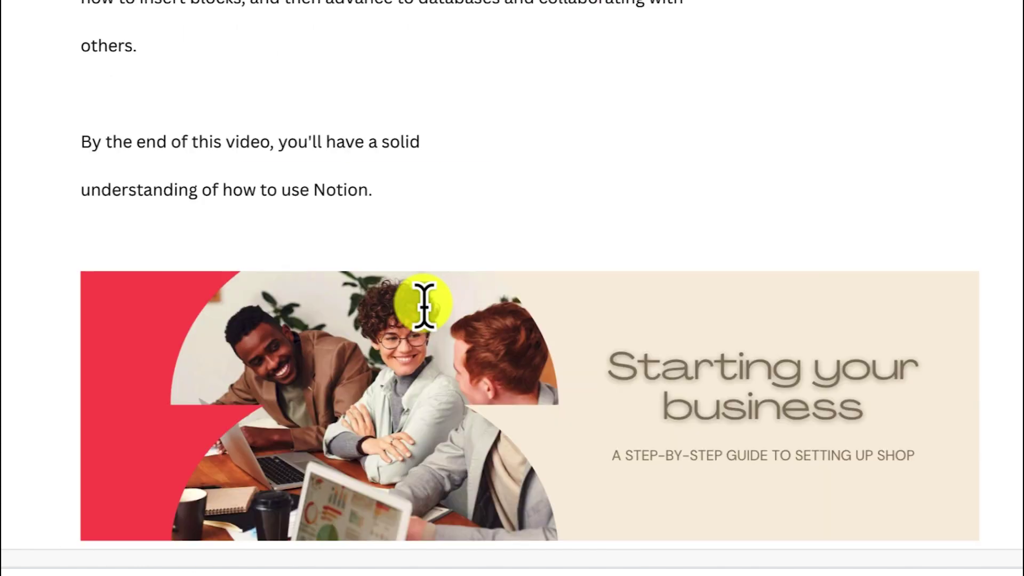
Select the entire generated YouTube paragraph and start a comment on it.
{"action": "scroll", "coordinate": [426, 301], "scroll_direction": "up", "scroll_amount": 6}
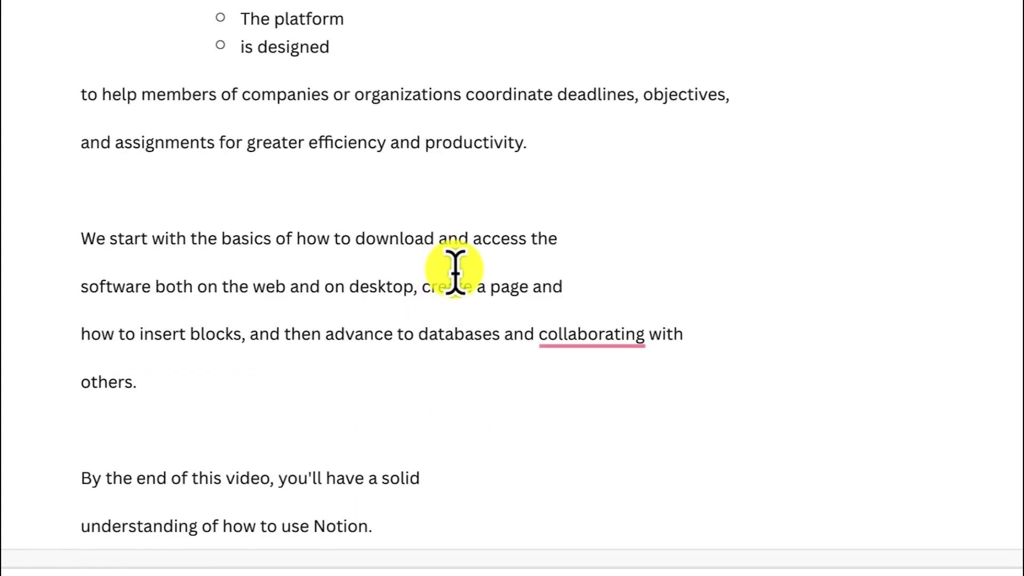
{"action": "scroll", "coordinate": [464, 320], "scroll_direction": "up", "scroll_amount": 3}
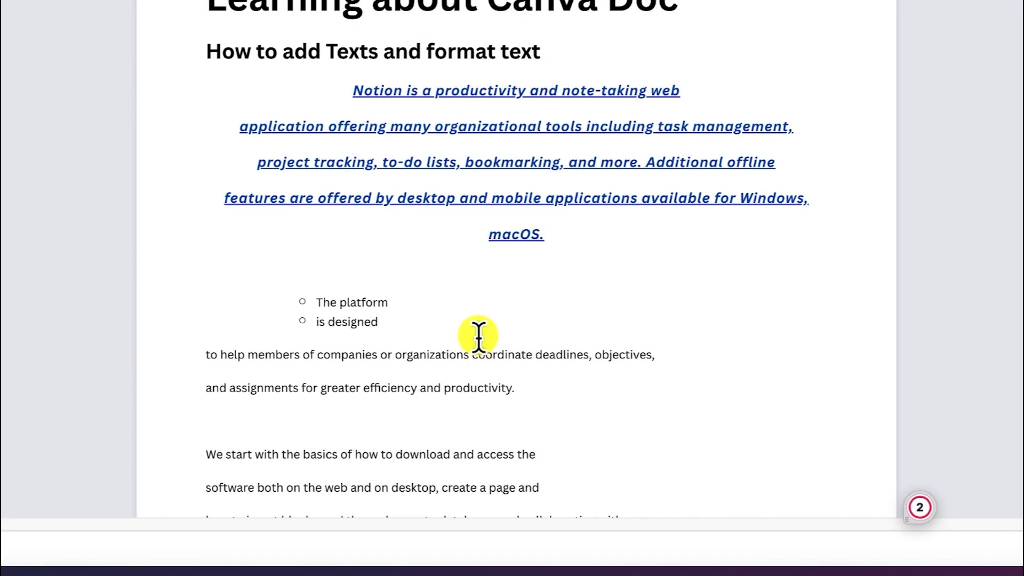
{"action": "scroll", "coordinate": [480, 337], "scroll_direction": "down", "scroll_amount": 15}
{"action": "scroll", "coordinate": [481, 350], "scroll_direction": "down", "scroll_amount": 8}
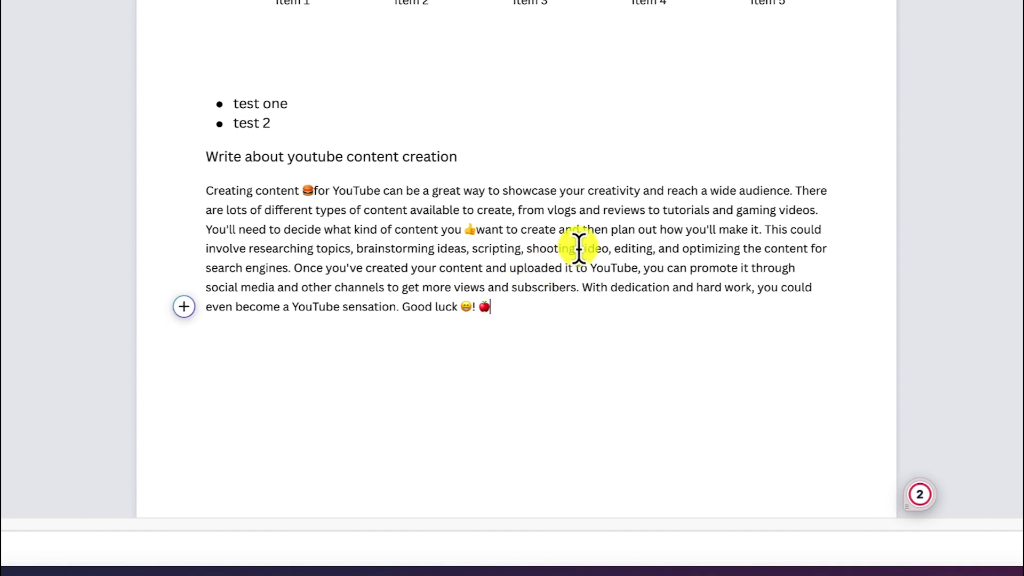
{"action": "left_click_drag", "start_coordinate": [526, 309], "coordinate": [179, 183]}
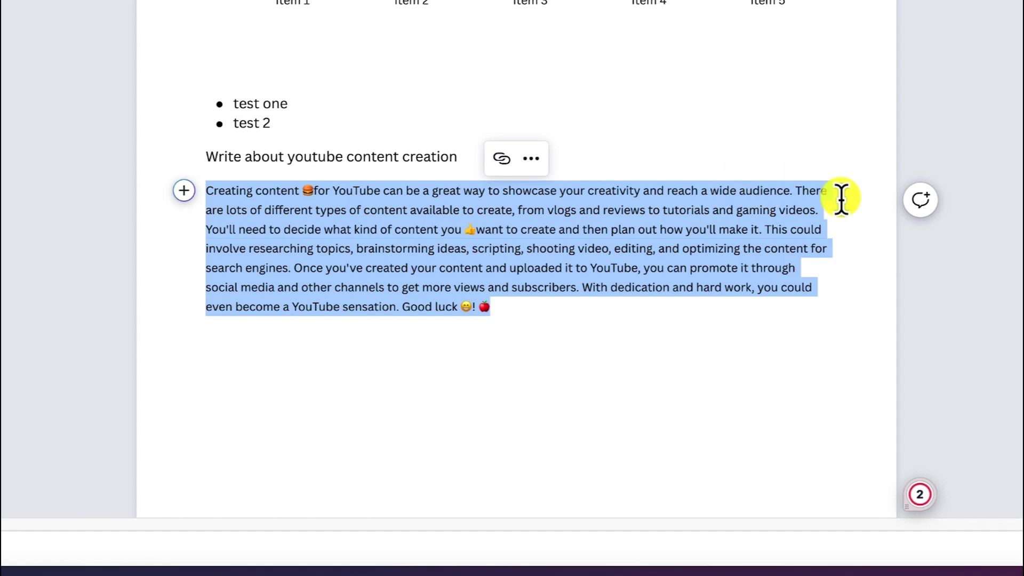
{"action": "left_click", "coordinate": [922, 206]}
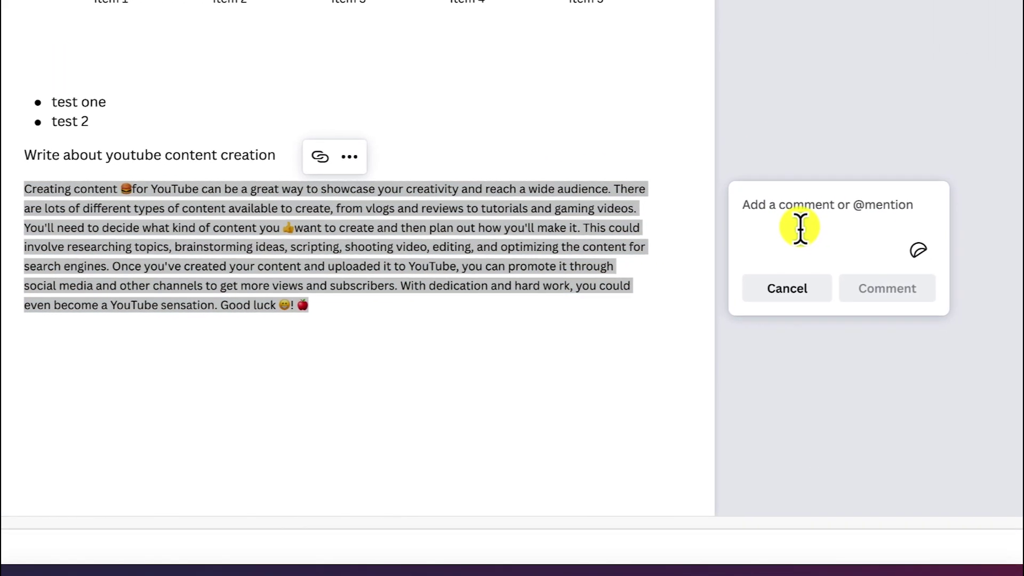
Post a comment on the paragraph that mentions a teammate and says 'pls add a description here'.
{"action": "type", "text": "@"}
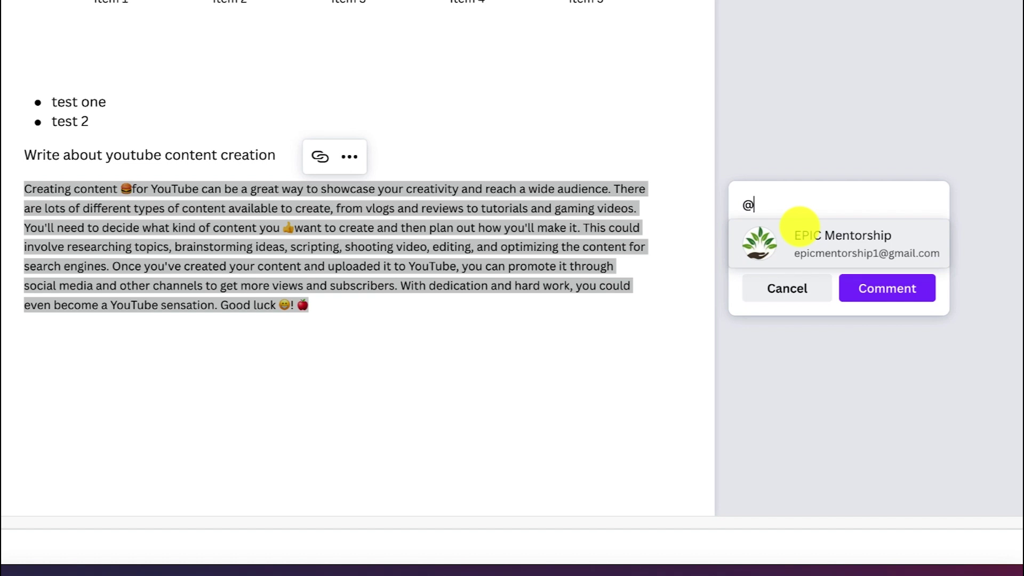
{"action": "left_click", "coordinate": [847, 250]}
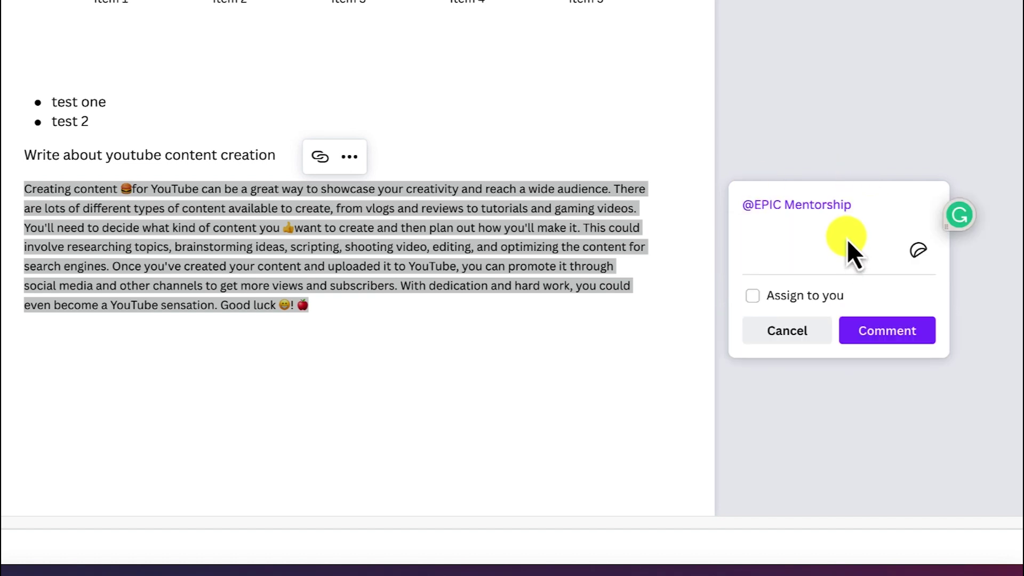
{"action": "type", "text": "pls add a description here"}
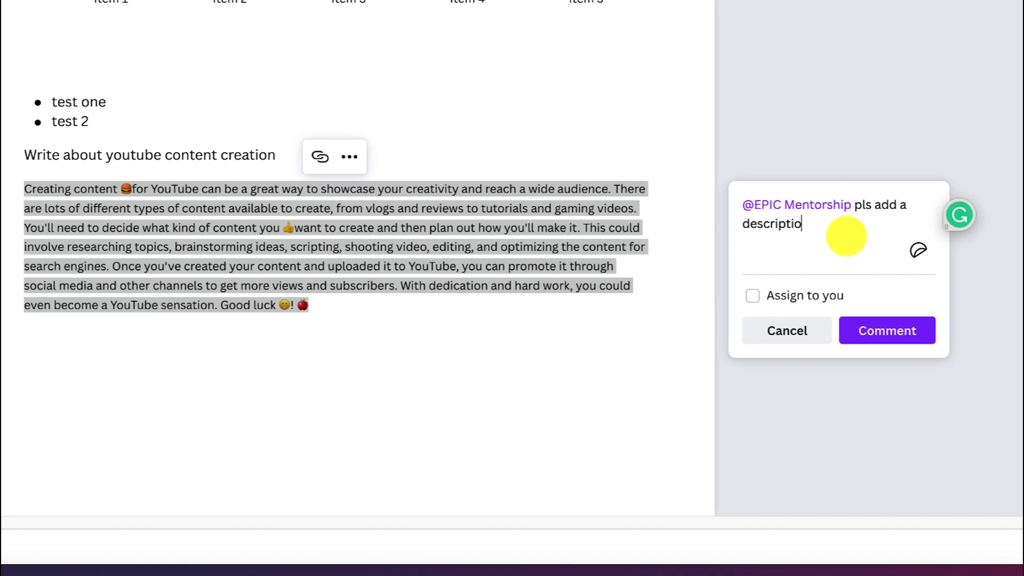
{"action": "left_click", "coordinate": [864, 340]}
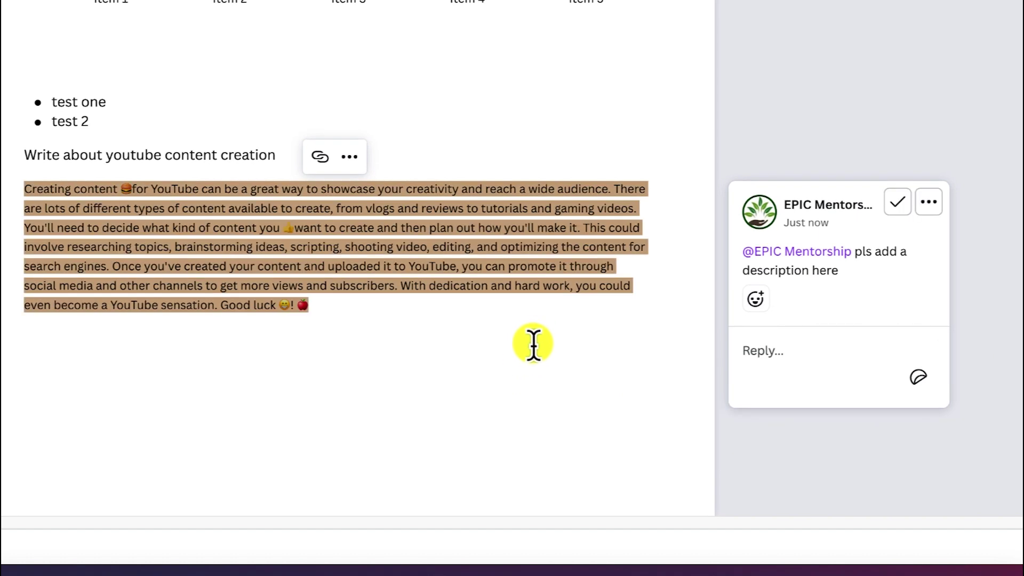
Clear the selection, then bring up the block insert list on the blank line below the paragraph.
{"action": "key", "text": "ctrl+a"}
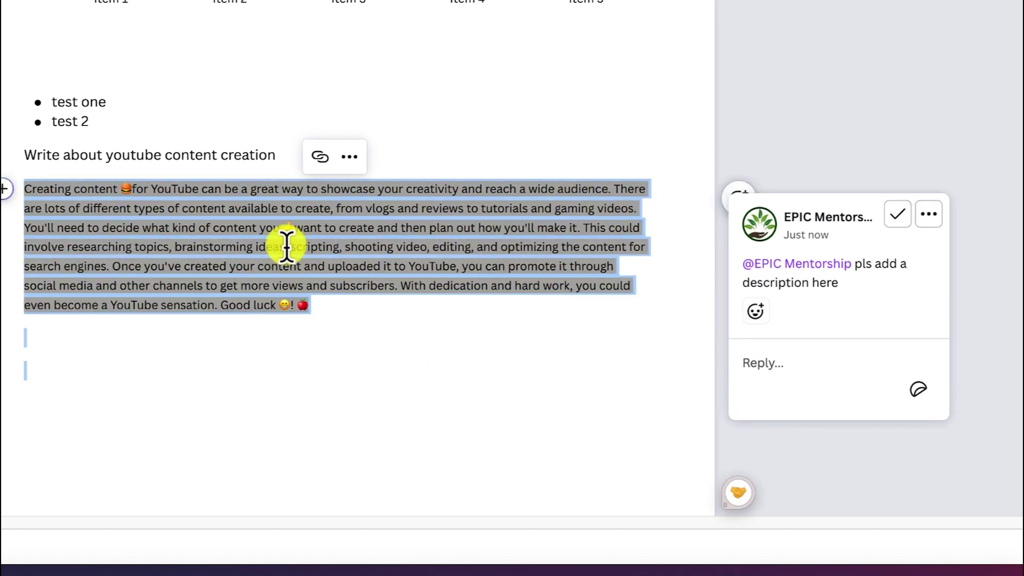
{"action": "left_click", "coordinate": [287, 246]}
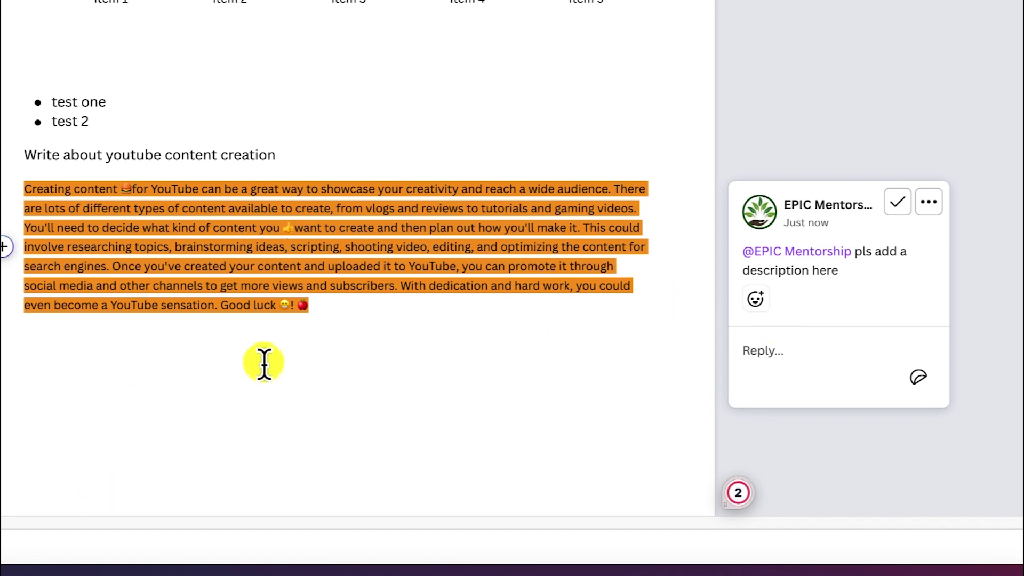
{"action": "left_click", "coordinate": [372, 389]}
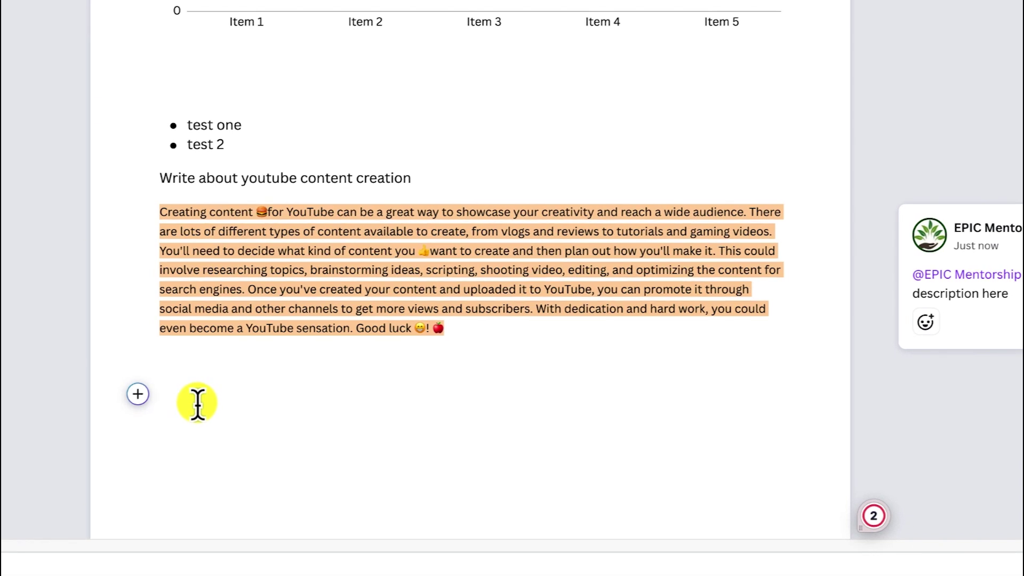
{"action": "left_click", "coordinate": [137, 394]}
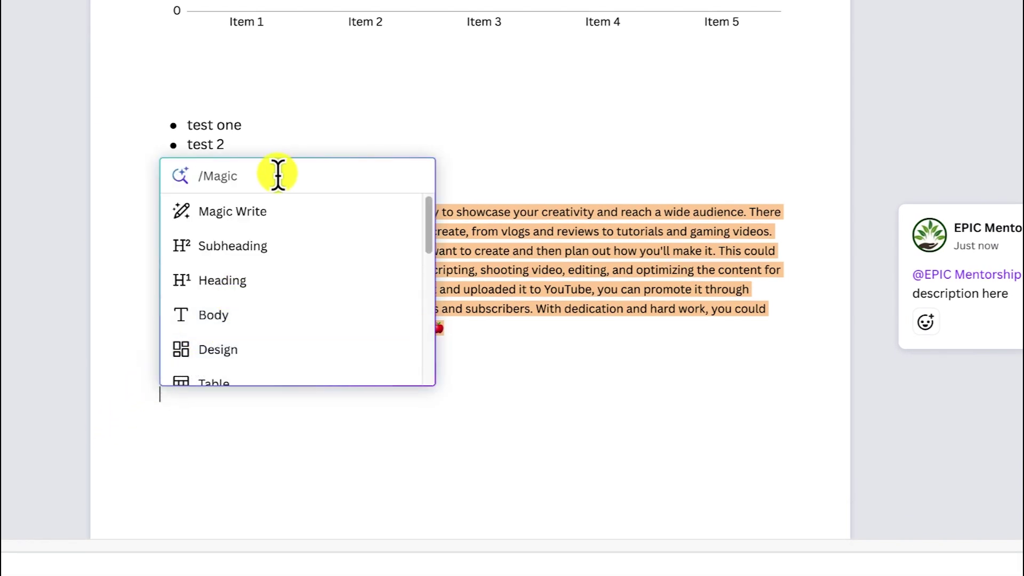
Insert an Embed block for a link below the paragraph.
{"action": "scroll", "coordinate": [297, 331], "scroll_direction": "down", "scroll_amount": 1}
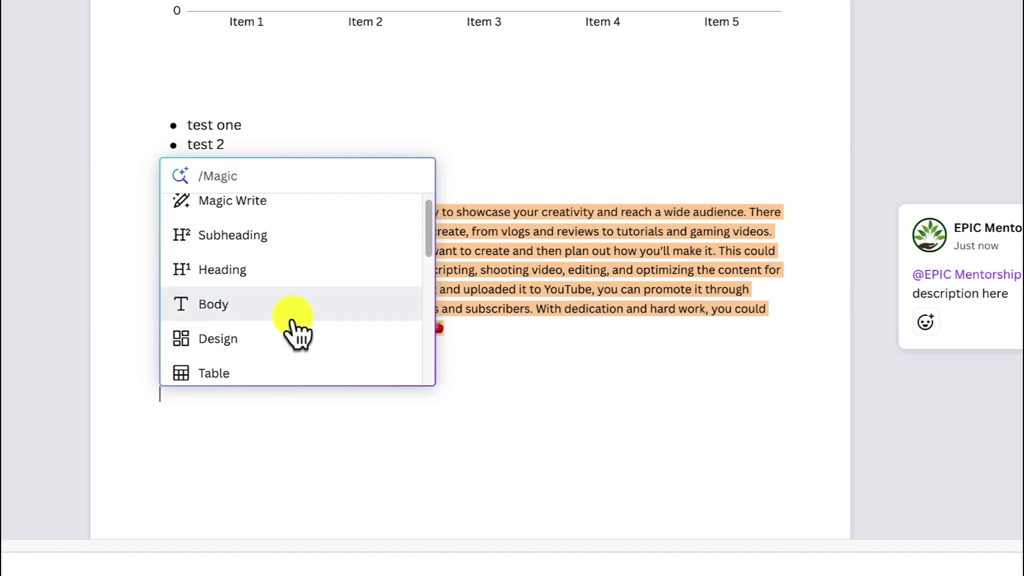
{"action": "scroll", "coordinate": [297, 331], "scroll_direction": "down", "scroll_amount": 5}
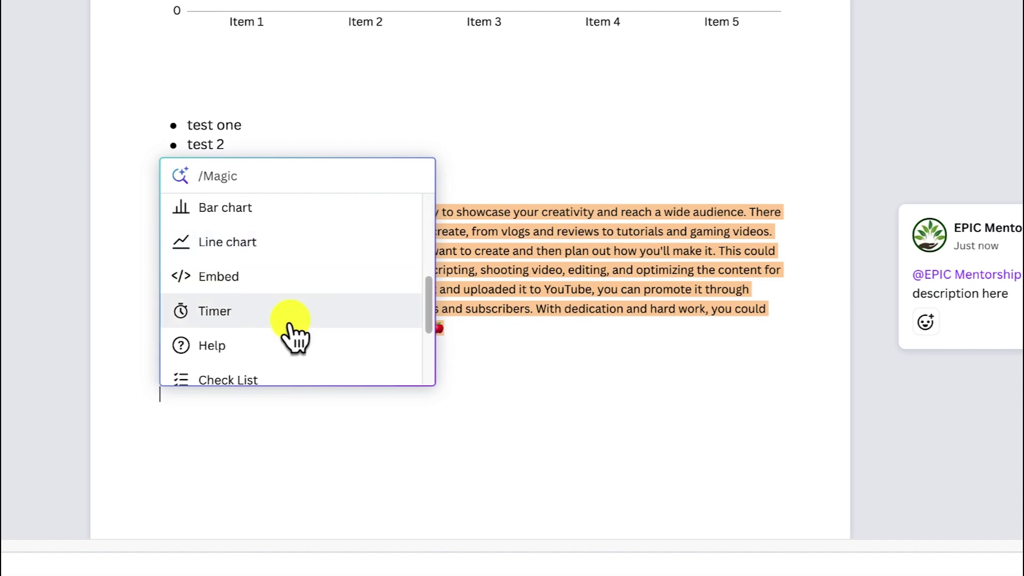
{"action": "left_click", "coordinate": [279, 286]}
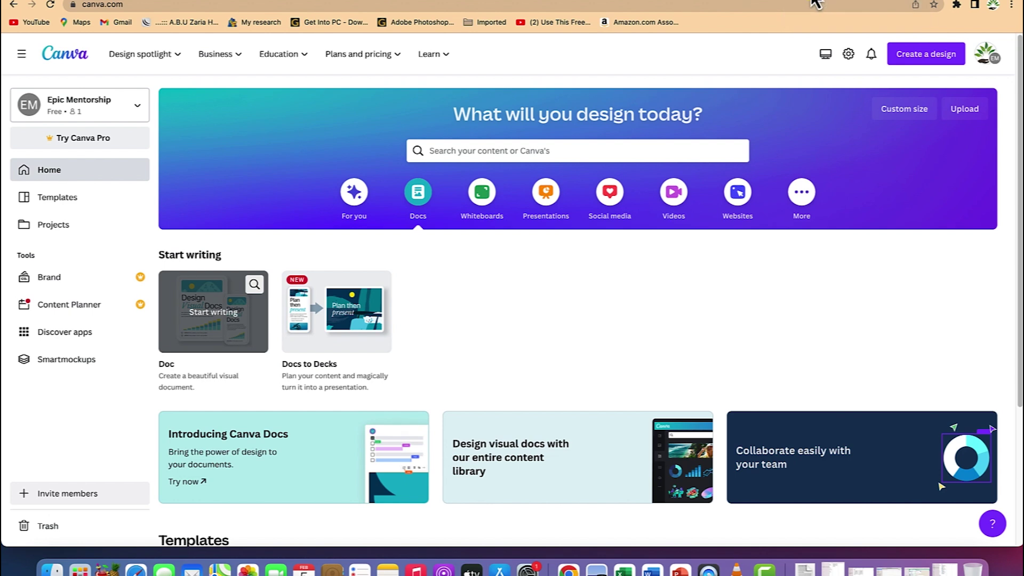
Start a presentation from the Salford & Co. template.
{"action": "left_click", "coordinate": [555, 208]}
{"action": "scroll", "coordinate": [556, 373], "scroll_direction": "down", "scroll_amount": 5}
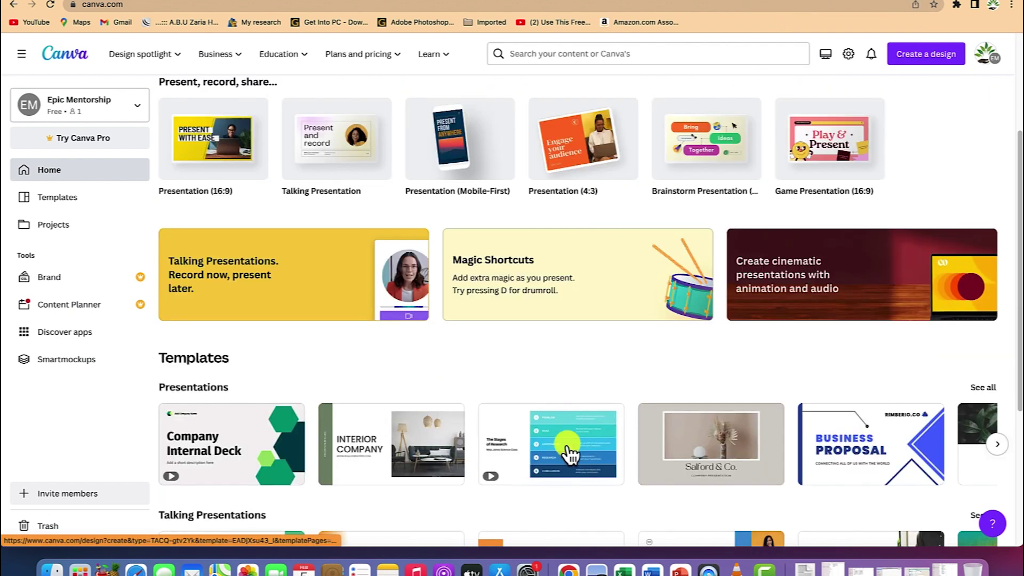
{"action": "left_click", "coordinate": [749, 351]}
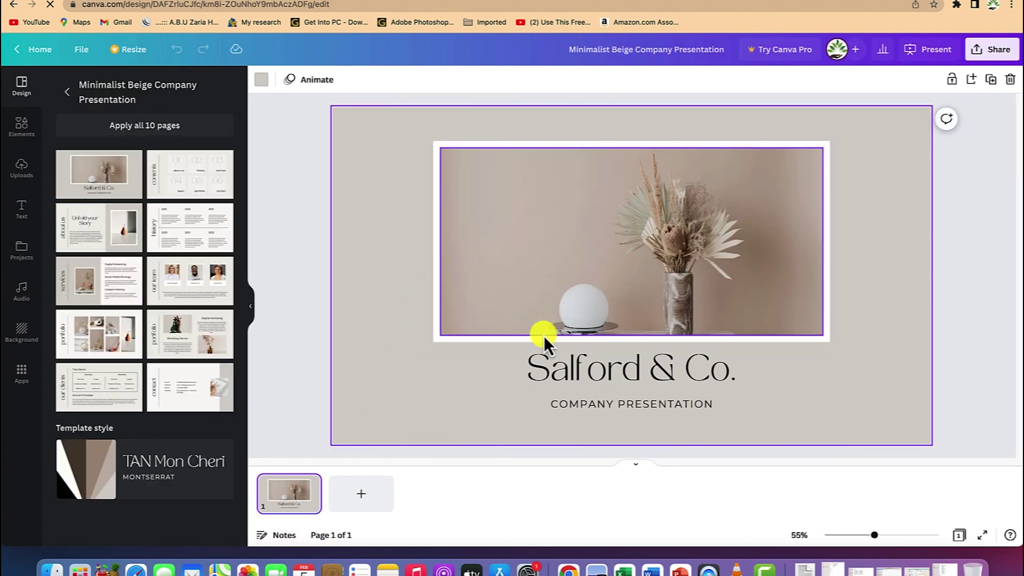
Add Services and Portfolio layout pages after the cover, then copy the design's link.
{"action": "left_click", "coordinate": [359, 496]}
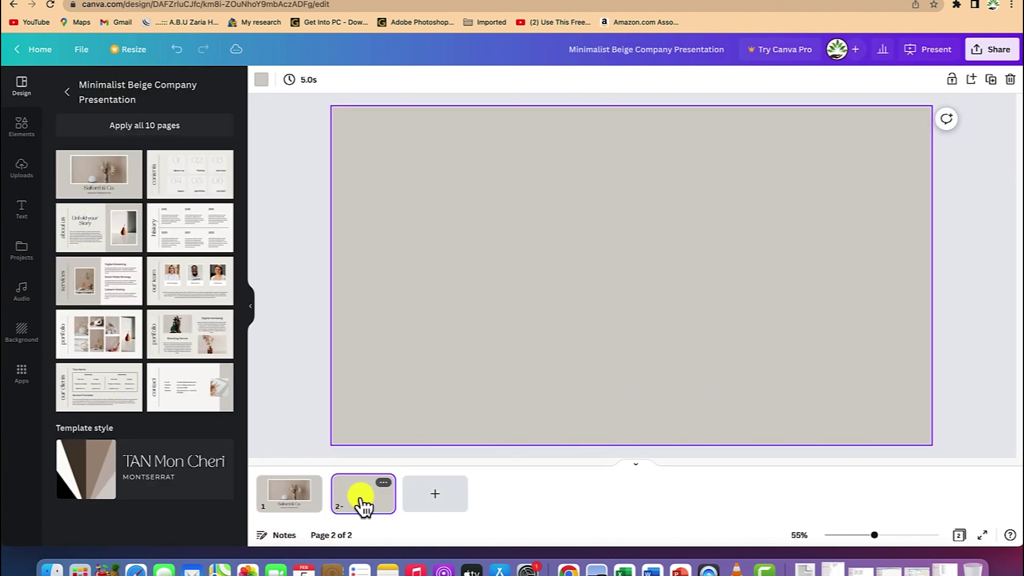
{"action": "left_click", "coordinate": [107, 268]}
{"action": "left_click", "coordinate": [207, 408]}
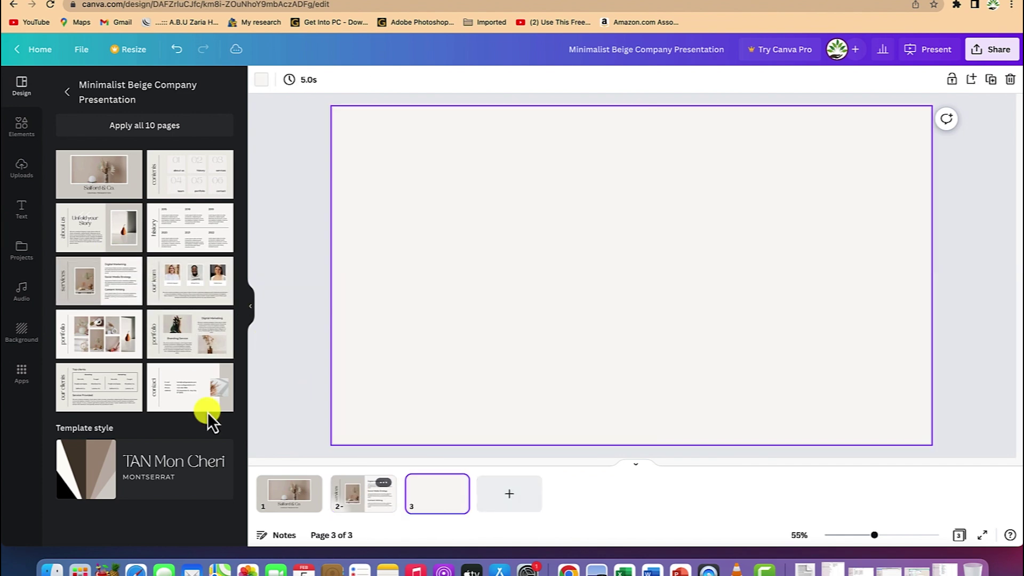
{"action": "left_click", "coordinate": [206, 341]}
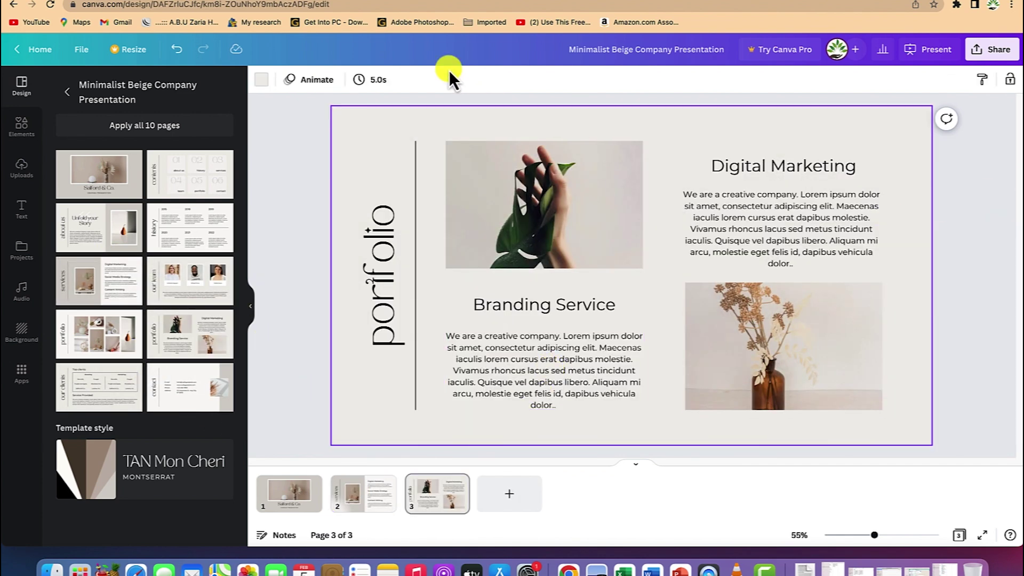
{"action": "left_click", "coordinate": [226, 9]}
{"action": "key", "text": "Return"}
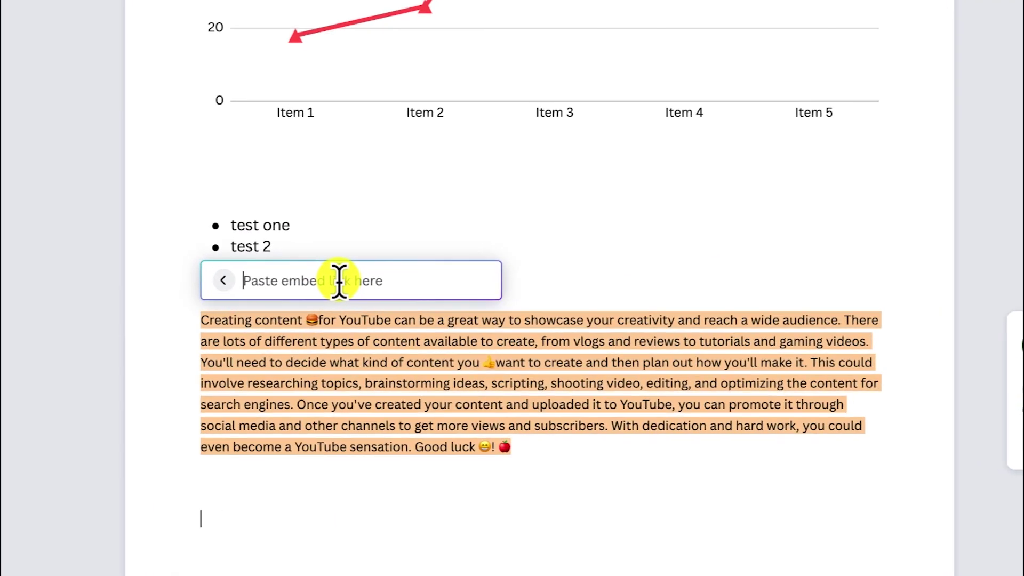
Paste the Salford & Co. link into the embed, then step through slides 2 and 3 and back.
{"action": "key", "text": "ctrl+v"}
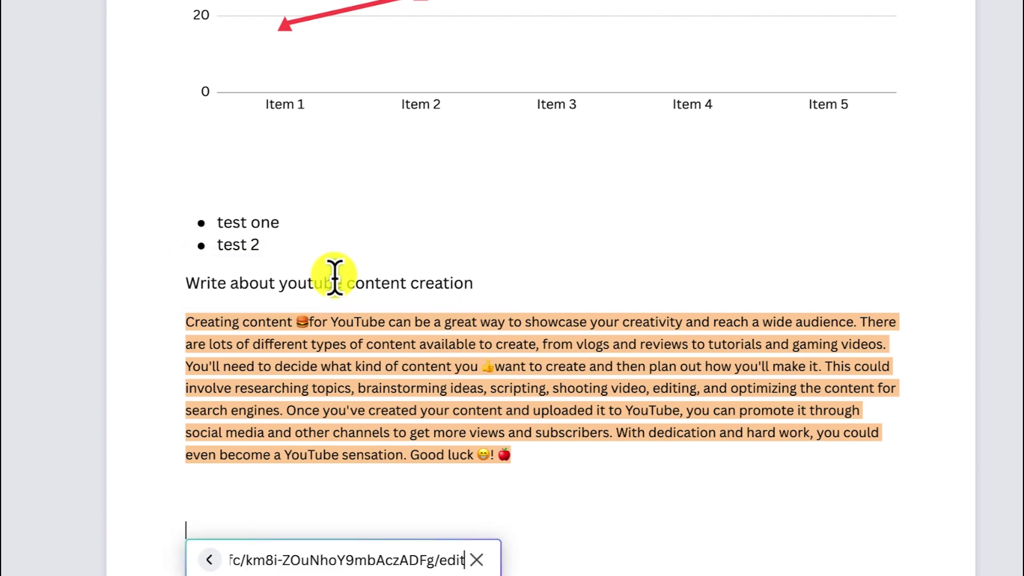
{"action": "scroll", "coordinate": [331, 270], "scroll_direction": "down", "scroll_amount": 7}
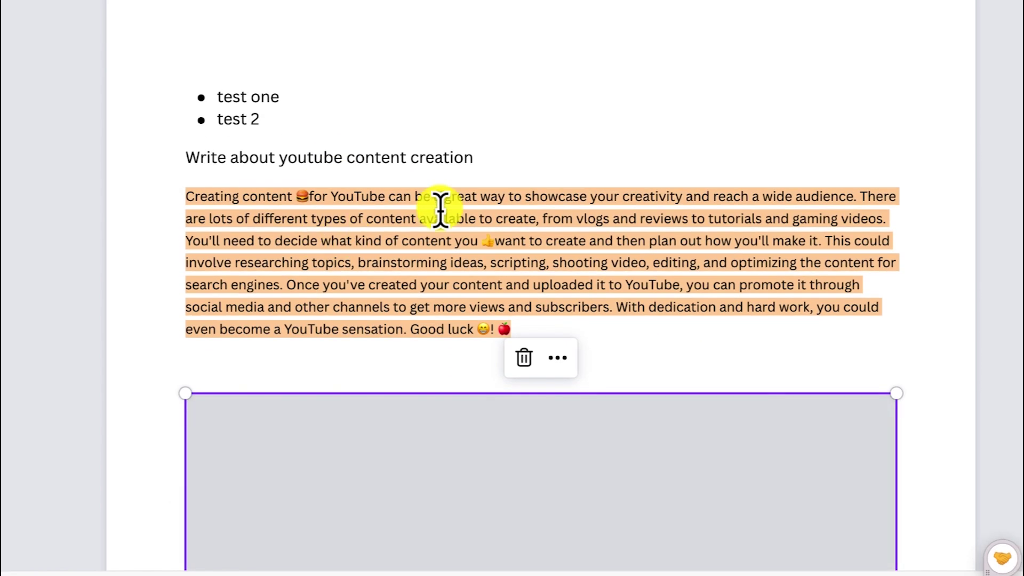
{"action": "scroll", "coordinate": [360, 400], "scroll_direction": "down", "scroll_amount": 1}
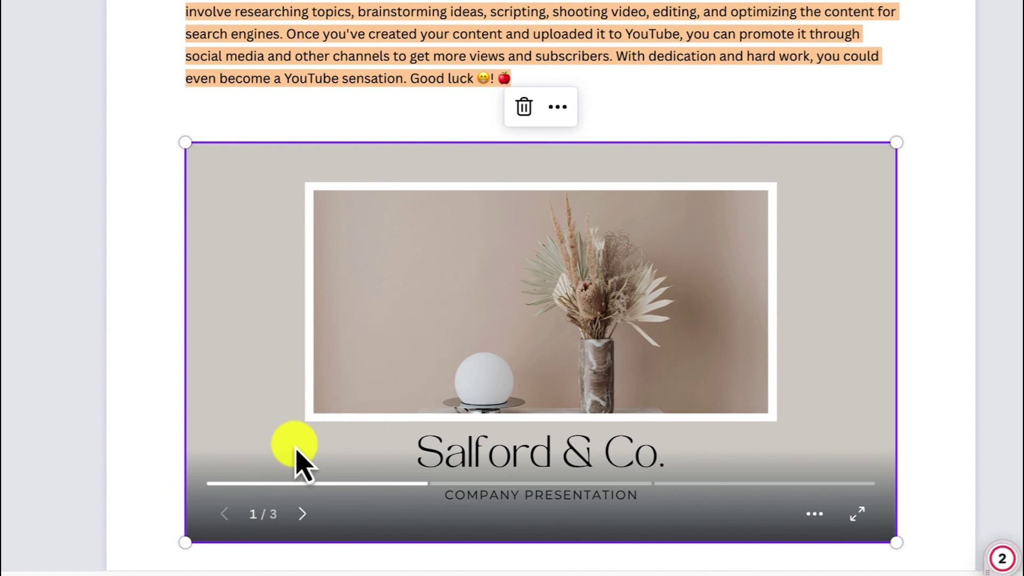
{"action": "left_click", "coordinate": [302, 513]}
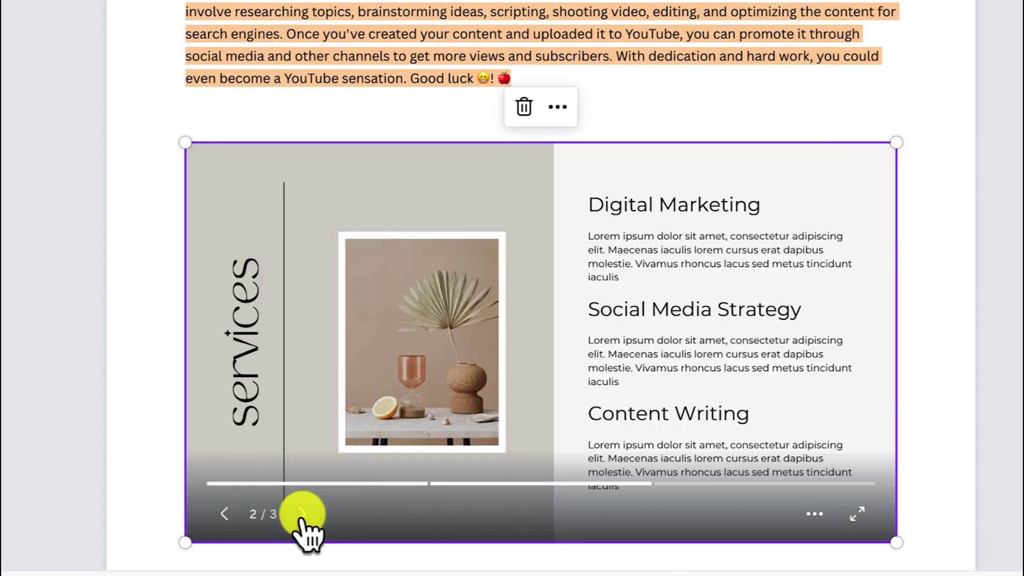
{"action": "left_click", "coordinate": [302, 513]}
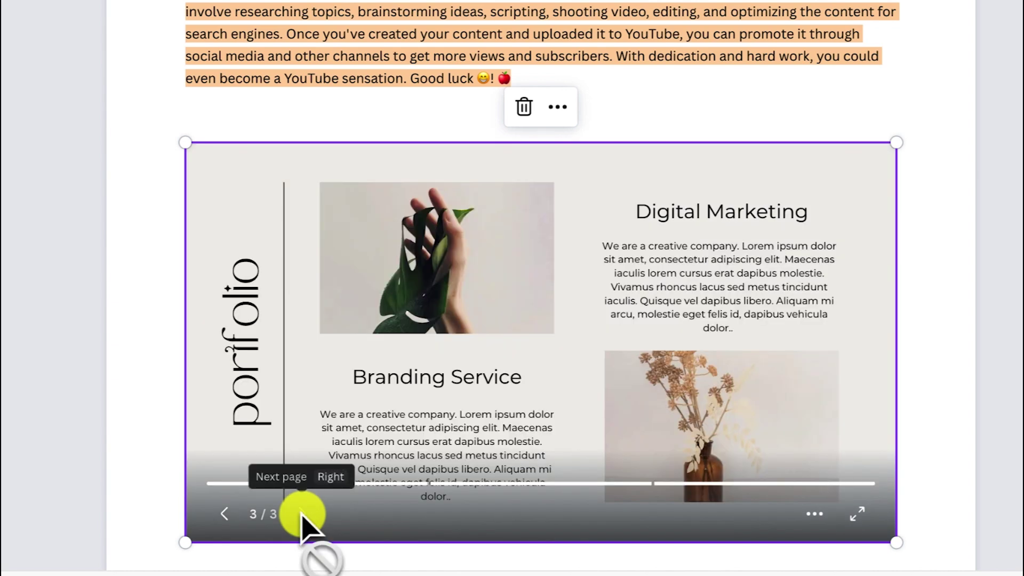
{"action": "left_click", "coordinate": [226, 513]}
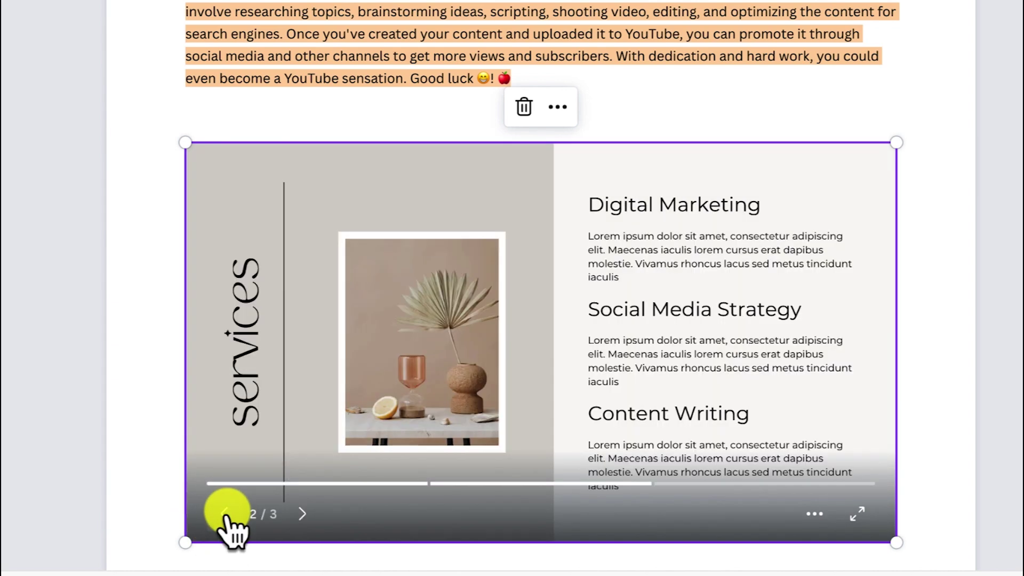
{"action": "left_click", "coordinate": [226, 514]}
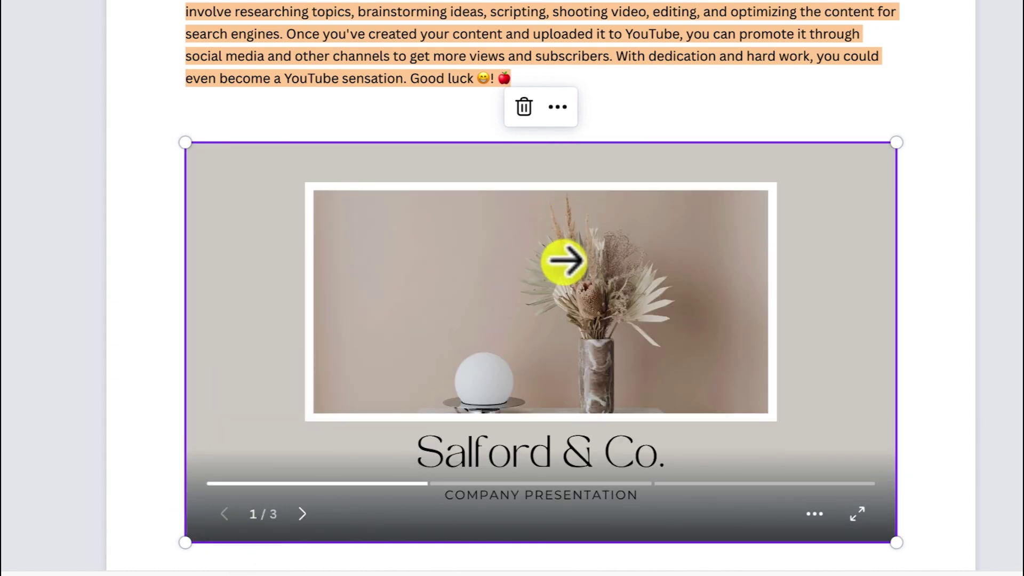
{"action": "scroll", "coordinate": [571, 231], "scroll_direction": "down", "scroll_amount": 3}
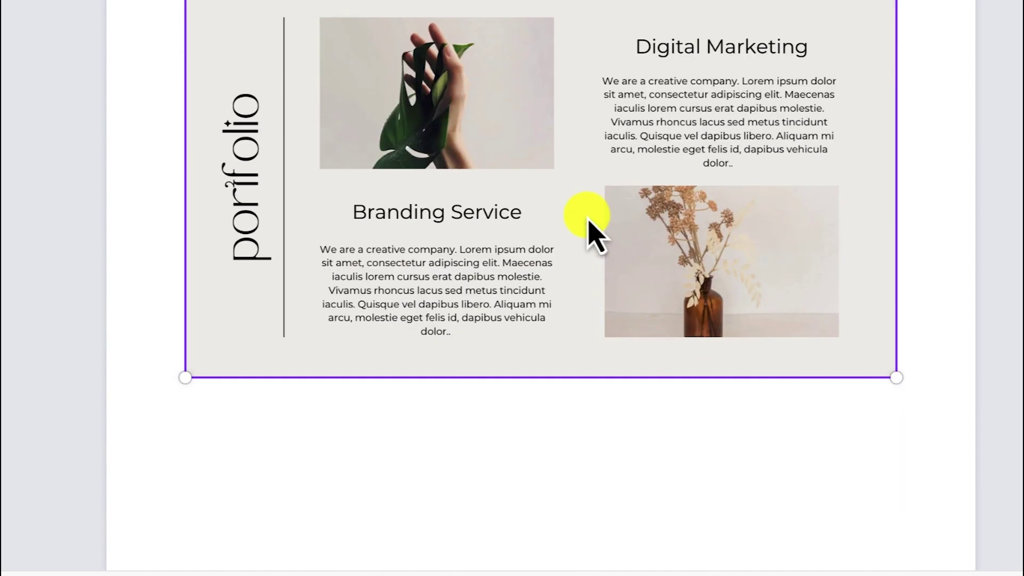
Place the uploaded Toastmasters logo image on a new line below the embedded presentation.
{"action": "left_click", "coordinate": [528, 455]}
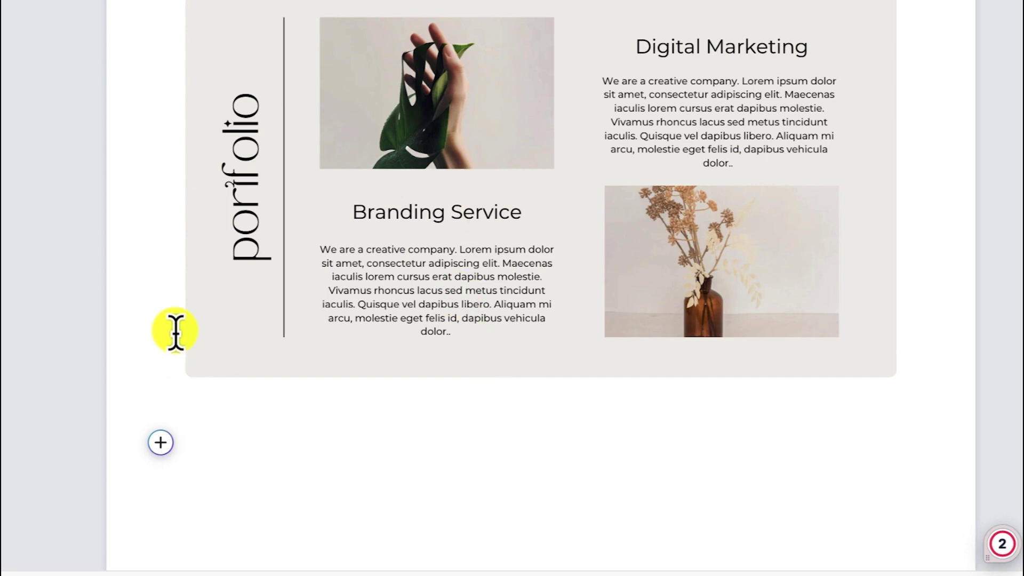
{"action": "left_click", "coordinate": [160, 442]}
{"action": "scroll", "coordinate": [290, 368], "scroll_direction": "down", "scroll_amount": 1}
{"action": "scroll", "coordinate": [291, 368], "scroll_direction": "down", "scroll_amount": 6}
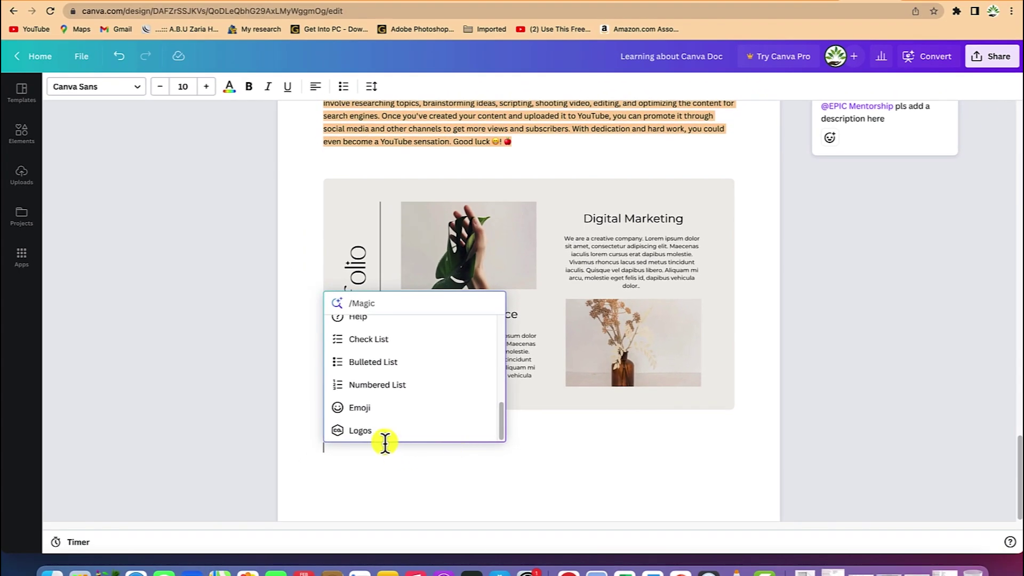
{"action": "left_click", "coordinate": [393, 465]}
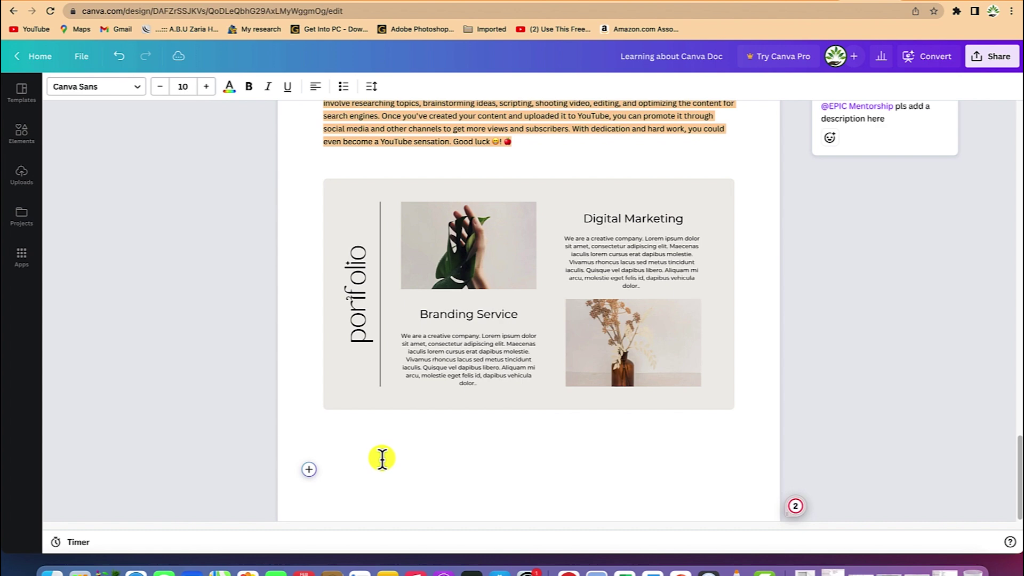
{"action": "left_click", "coordinate": [19, 181]}
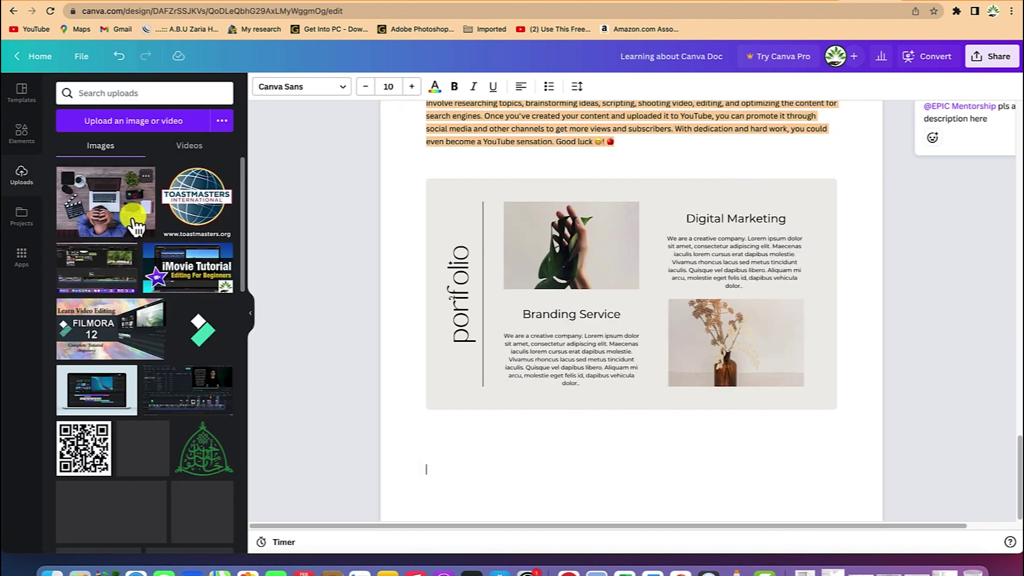
{"action": "left_click_drag", "start_coordinate": [200, 221], "coordinate": [513, 469]}
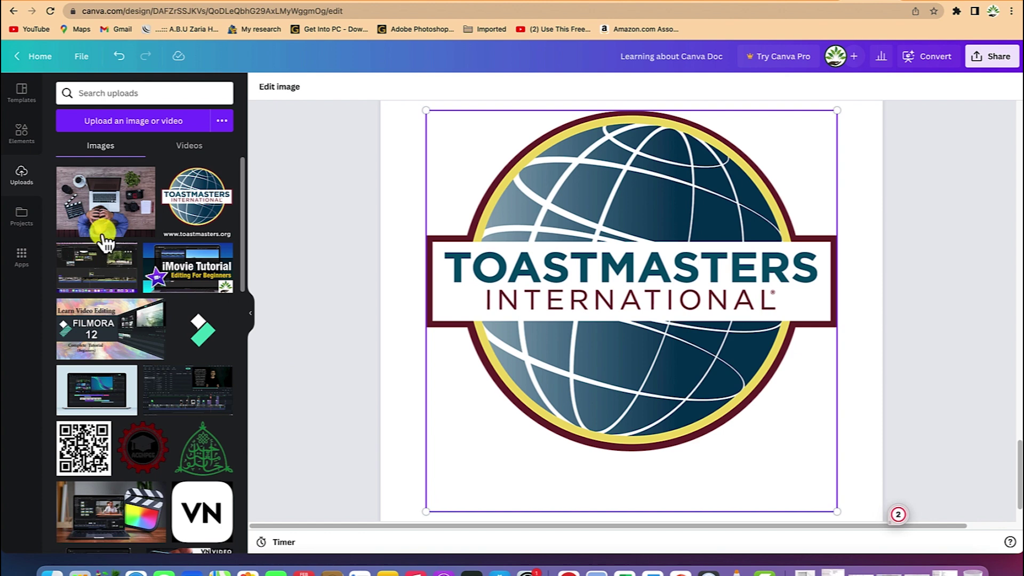
Browse the Elements library in the sidebar.
{"action": "left_click", "coordinate": [21, 133]}
{"action": "scroll", "coordinate": [640, 338], "scroll_direction": "up", "scroll_amount": 10}
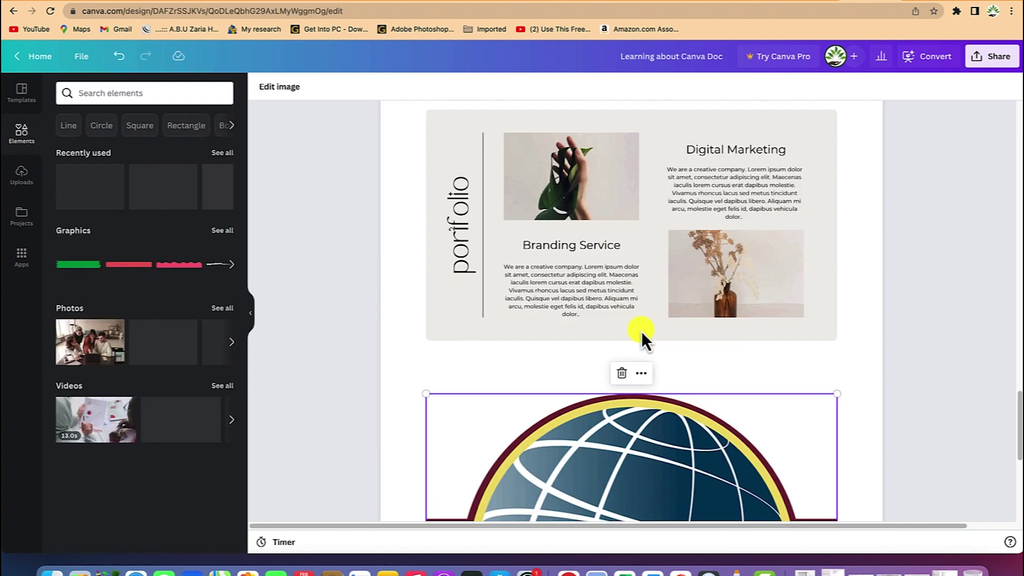
{"action": "scroll", "coordinate": [523, 304], "scroll_direction": "down", "scroll_amount": 3}
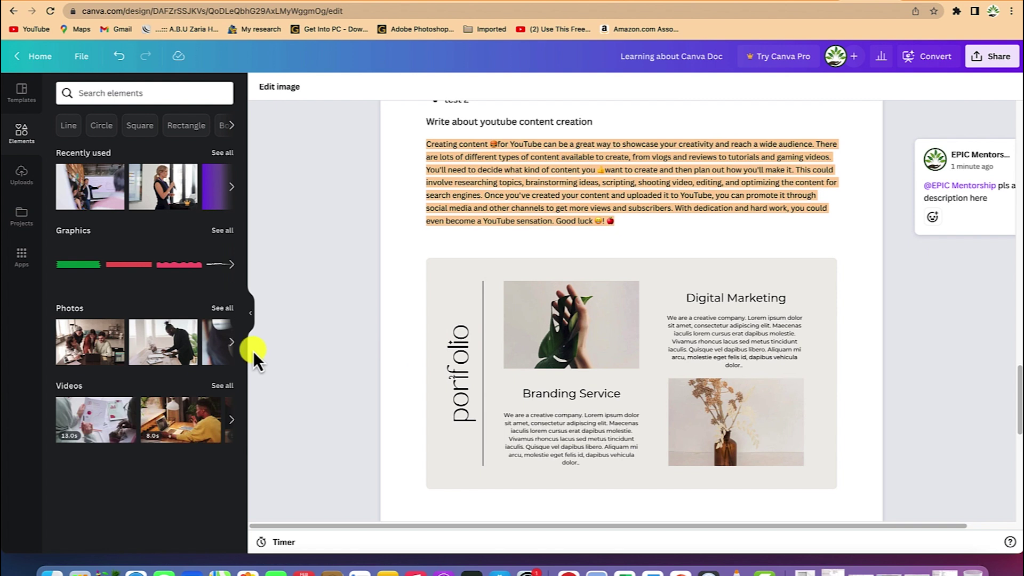
Add a thick black straight line between the YouTube paragraph and the embedded presentation.
{"action": "left_click", "coordinate": [70, 127]}
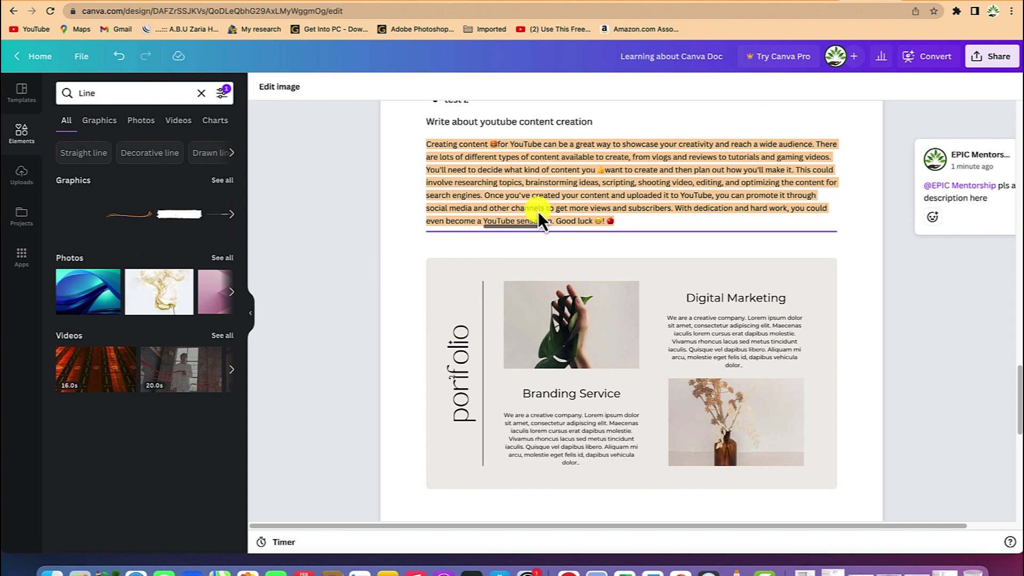
{"action": "scroll", "coordinate": [541, 233], "scroll_direction": "up", "scroll_amount": 5}
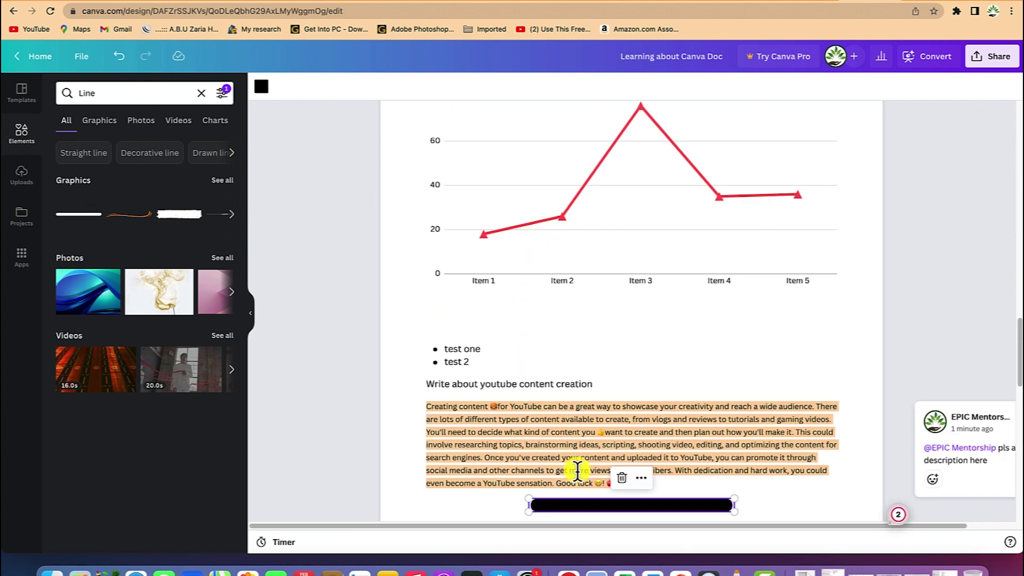
{"action": "scroll", "coordinate": [577, 470], "scroll_direction": "down", "scroll_amount": 6}
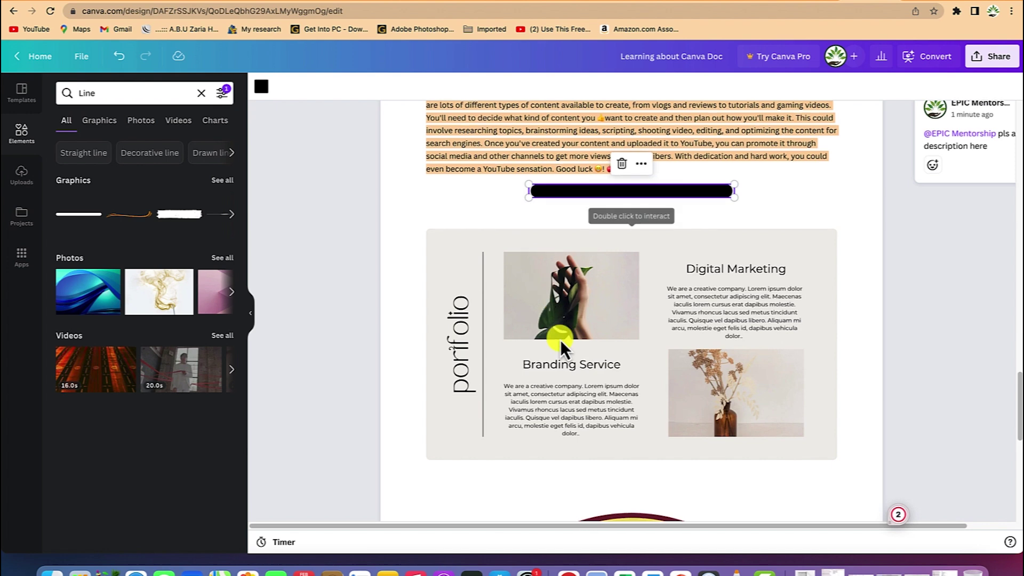
{"action": "scroll", "coordinate": [561, 340], "scroll_direction": "up", "scroll_amount": 8}
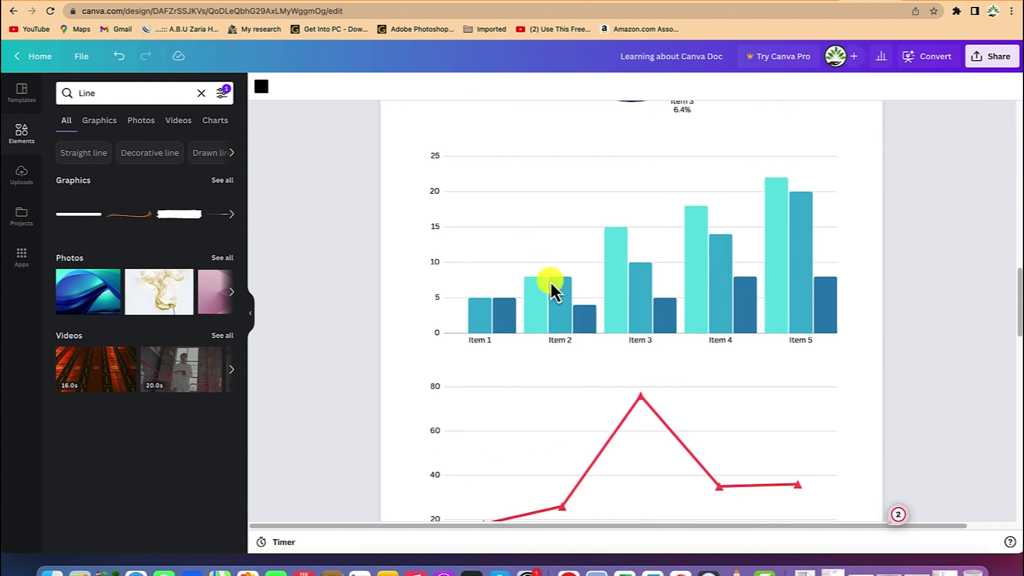
{"action": "scroll", "coordinate": [562, 309], "scroll_direction": "up", "scroll_amount": 15}
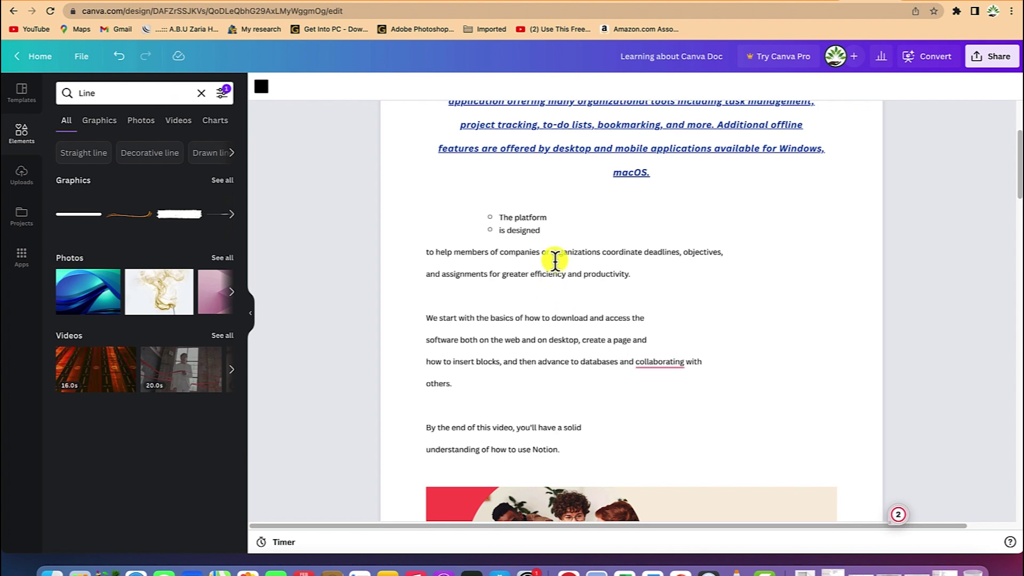
{"action": "scroll", "coordinate": [569, 208], "scroll_direction": "up", "scroll_amount": 4}
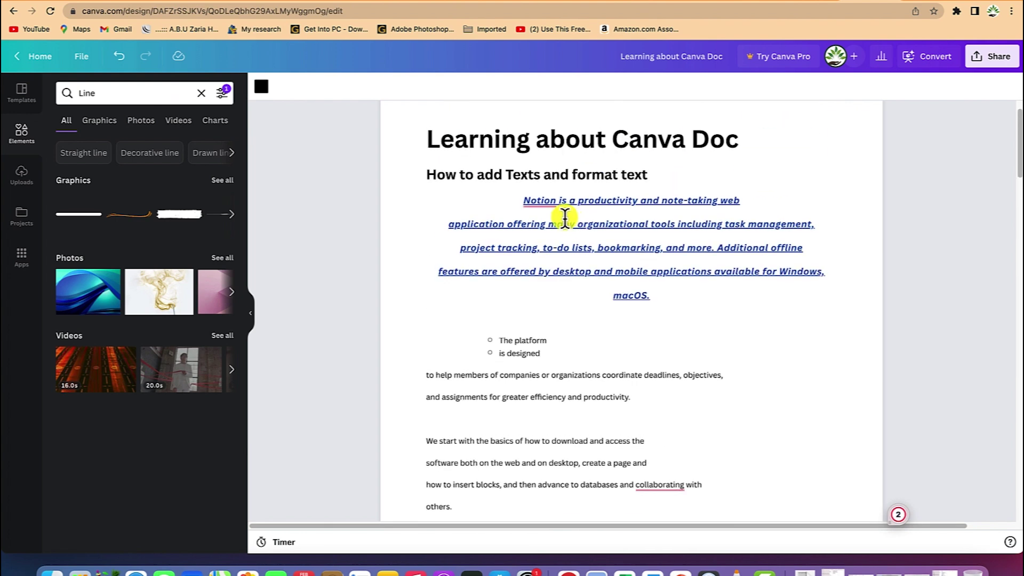